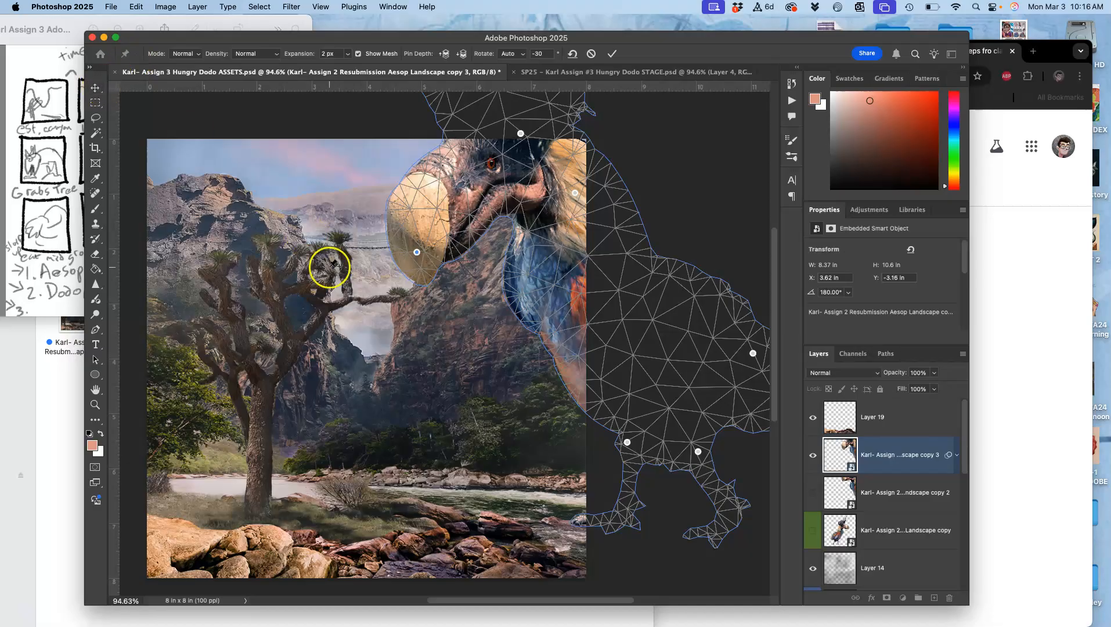
Shift the dodo's front leg up toward the river and nudge its neck and beak slightly with the Puppet Warp pins
left_click_drag(628, 443, 601, 423)
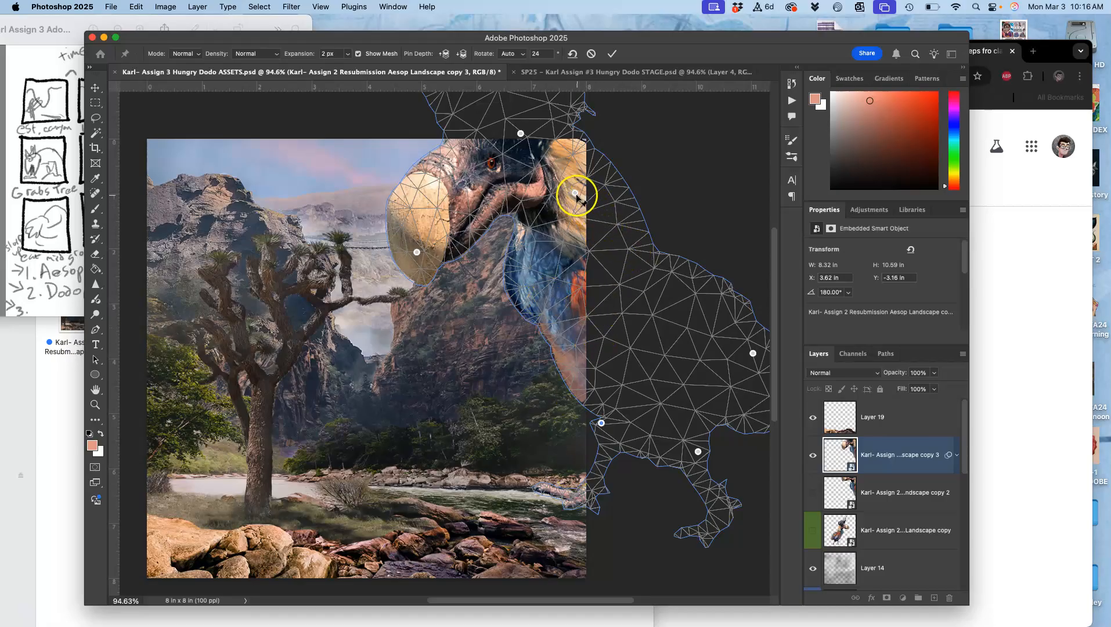
left_click_drag(574, 194, 572, 198)
left_click_drag(419, 254, 415, 254)
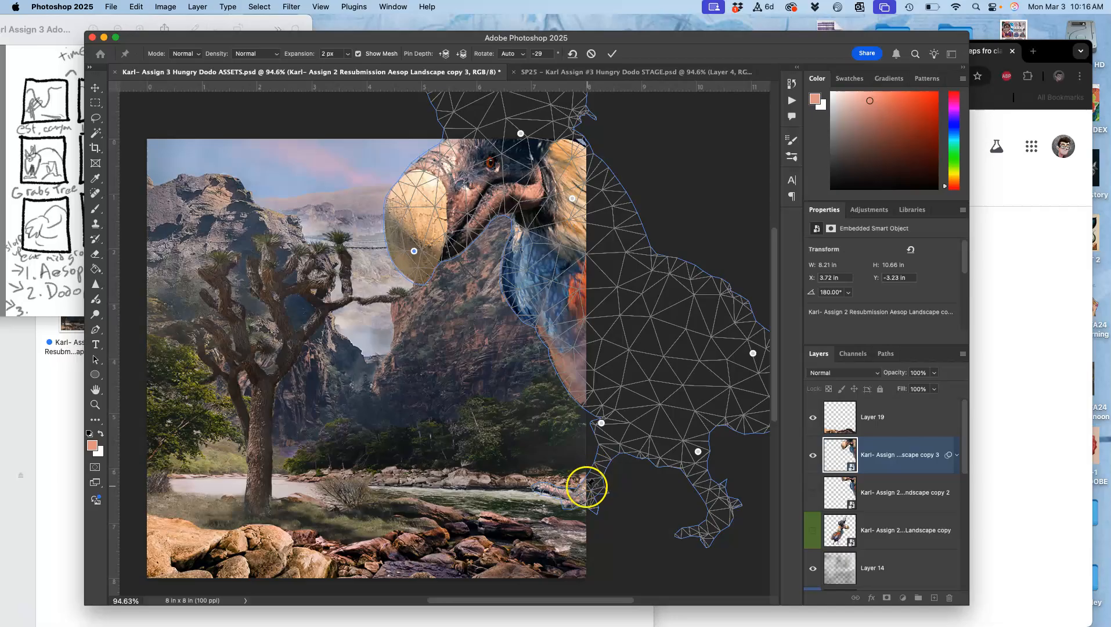
Add Puppet Warp pins to the dodo's front foot and lower leg, bend the leg slightly, and apply the warp
left_click(580, 494)
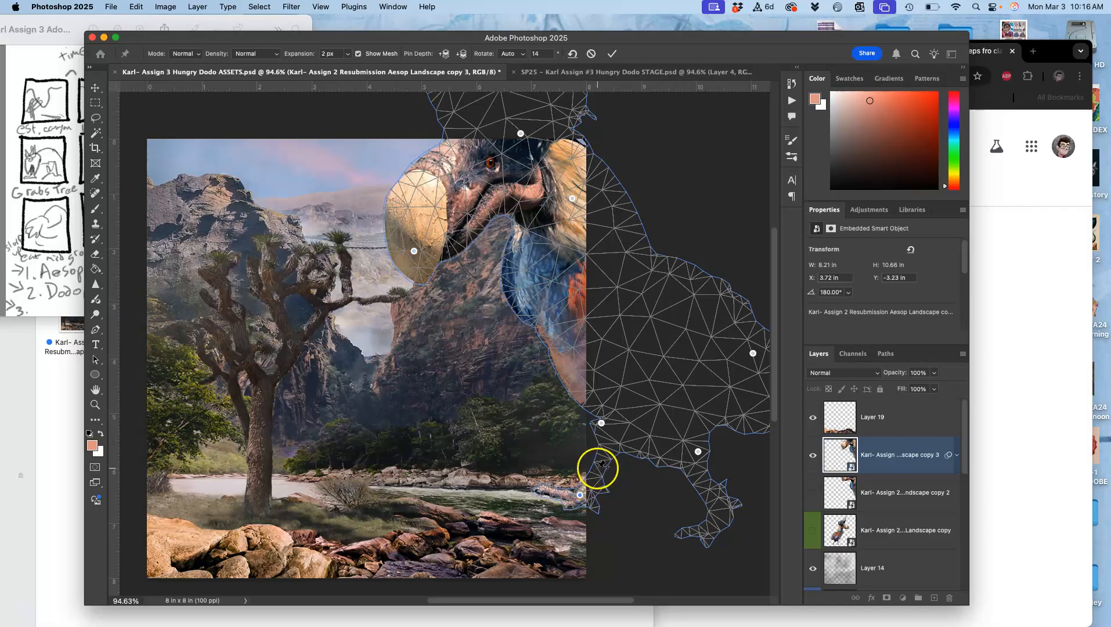
left_click_drag(598, 468, 592, 466)
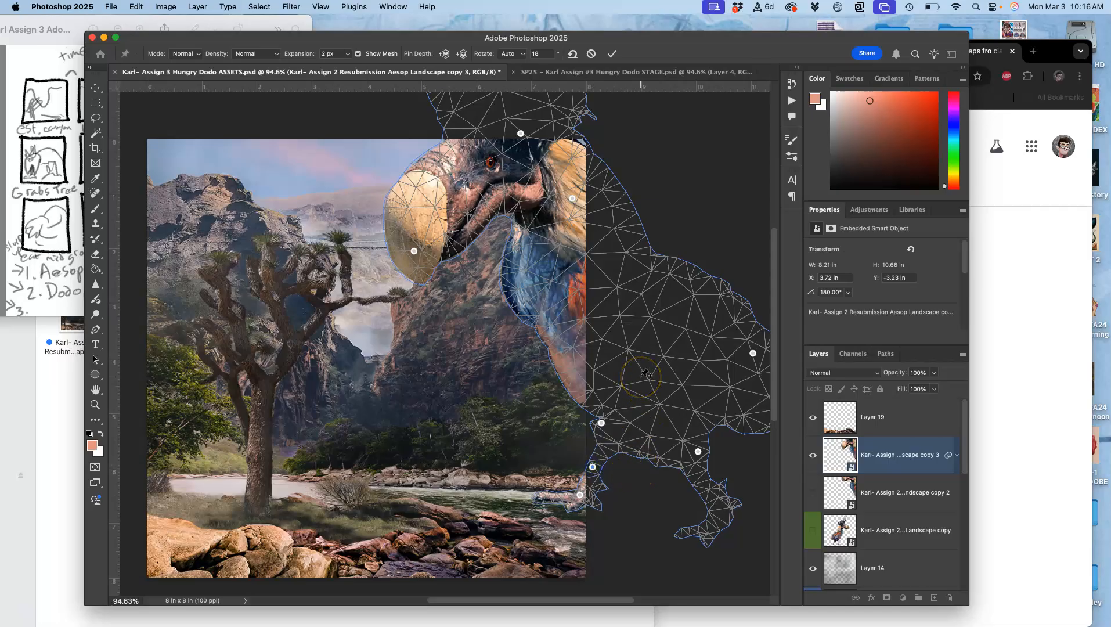
key("Return")
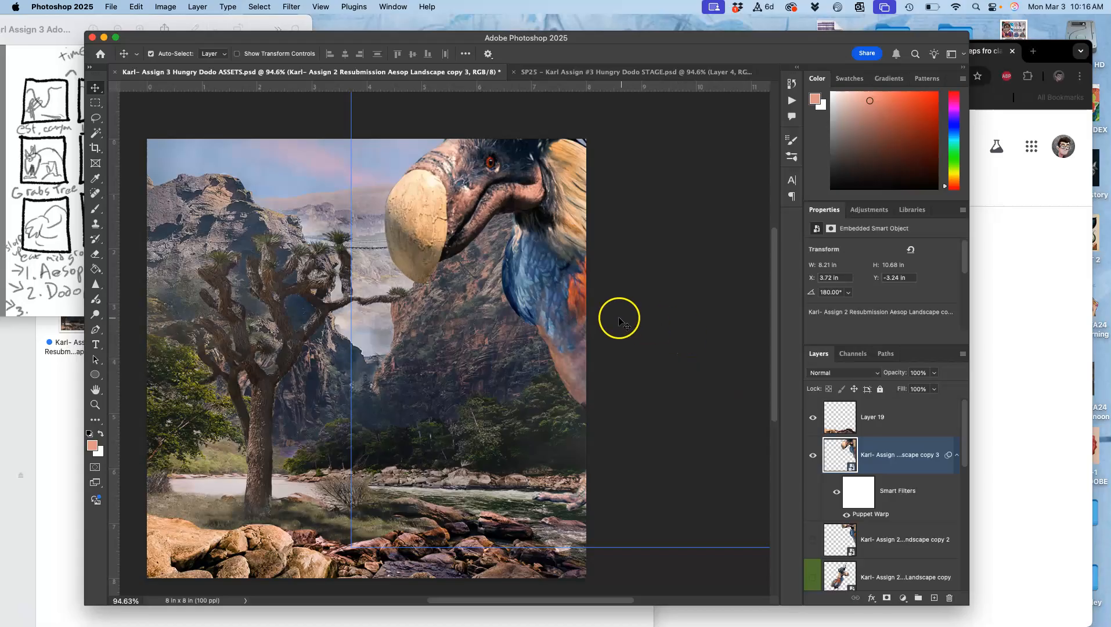
Fit the ASSETS and STAGE documents to the window and compare the dodo's new pose with the previous frame
scroll(618, 321, "left", 2)
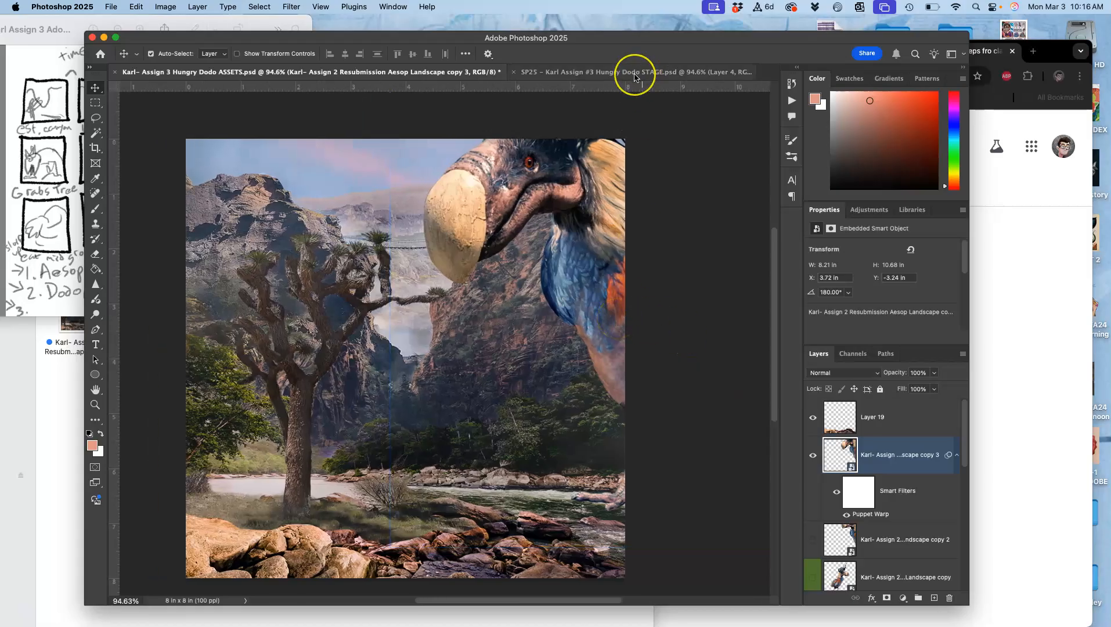
key("super+semicolon")
key("super+minus")
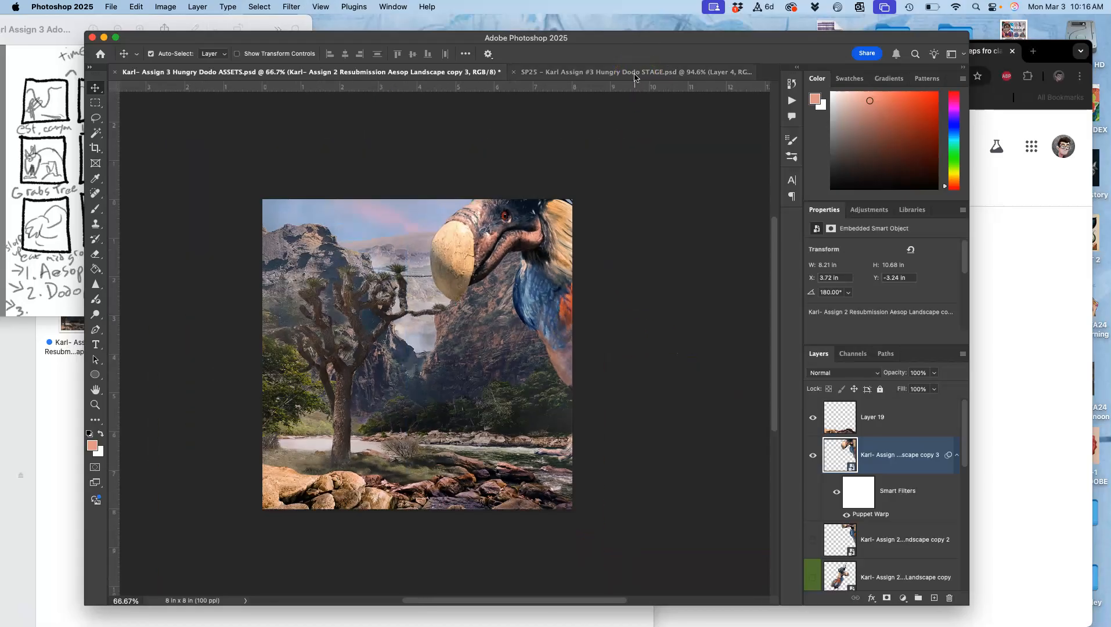
key("super+0")
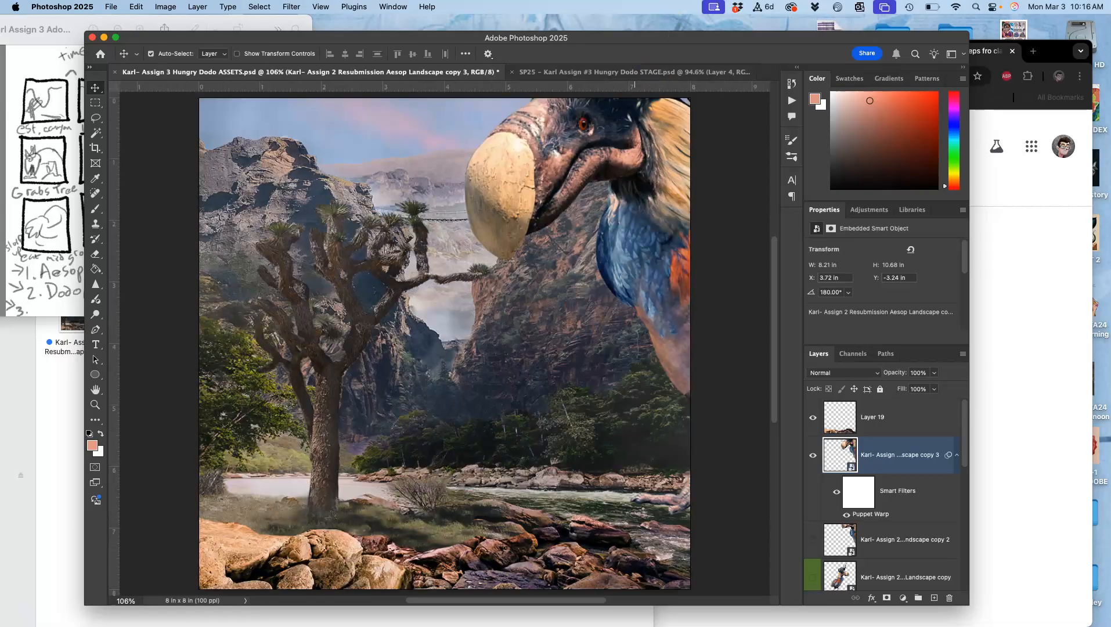
left_click(618, 72)
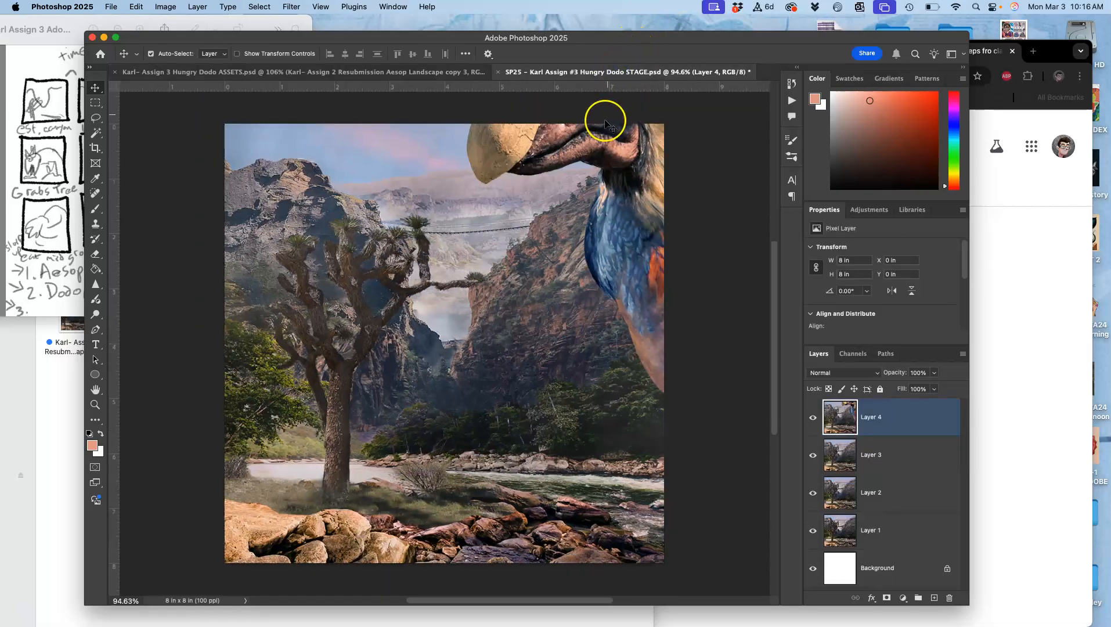
key("super+0")
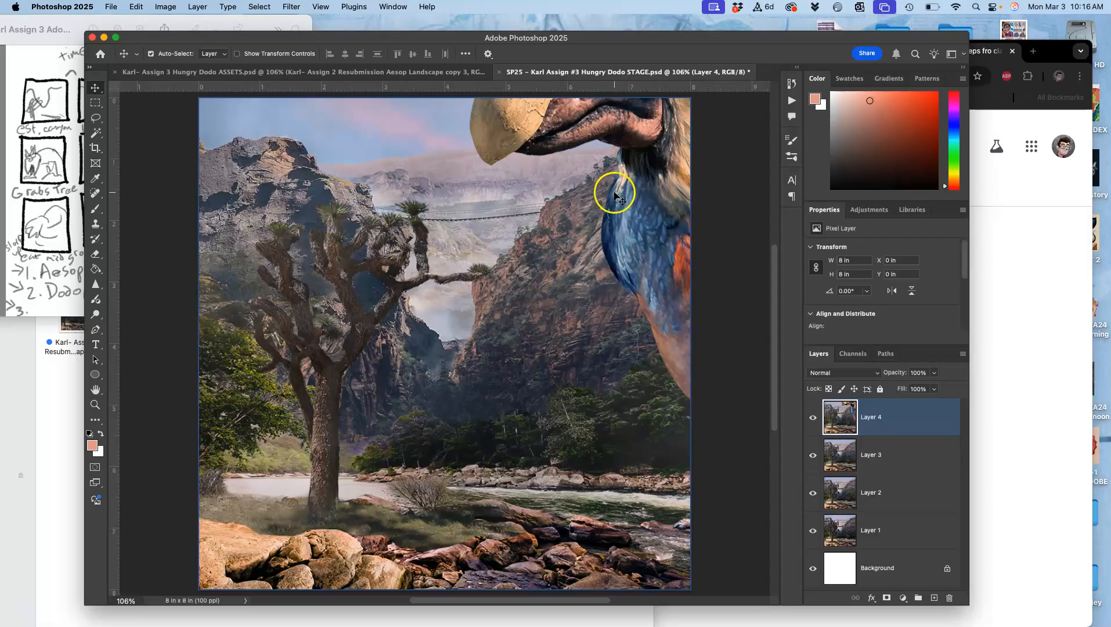
left_click(417, 72)
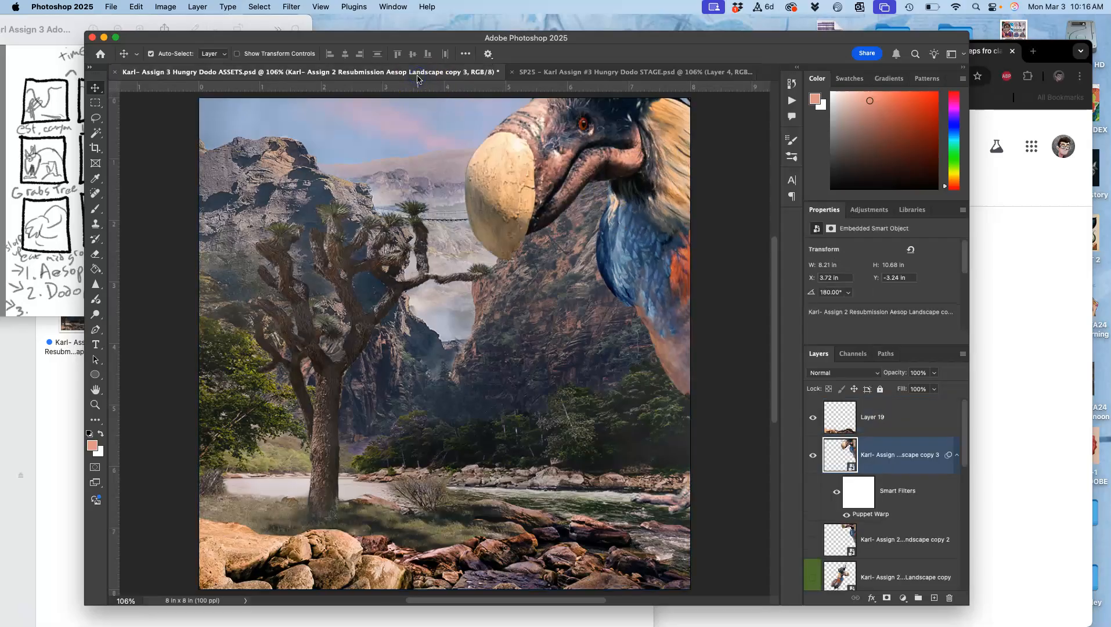
Make Layer 20 visible in the ASSETS document
scroll(829, 472, "down", 5)
scroll(828, 475, "up", 2)
left_click(814, 511)
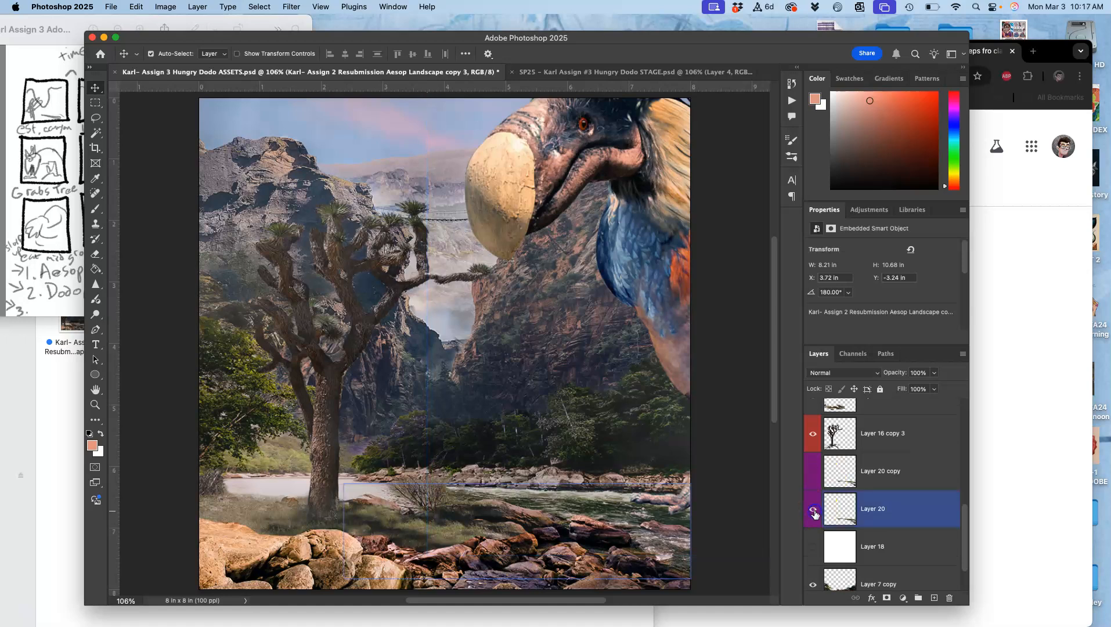
Compare the ASSETS scene with the last STAGE frame, examining the river and foreground rocks
left_click(615, 75)
left_click(462, 73)
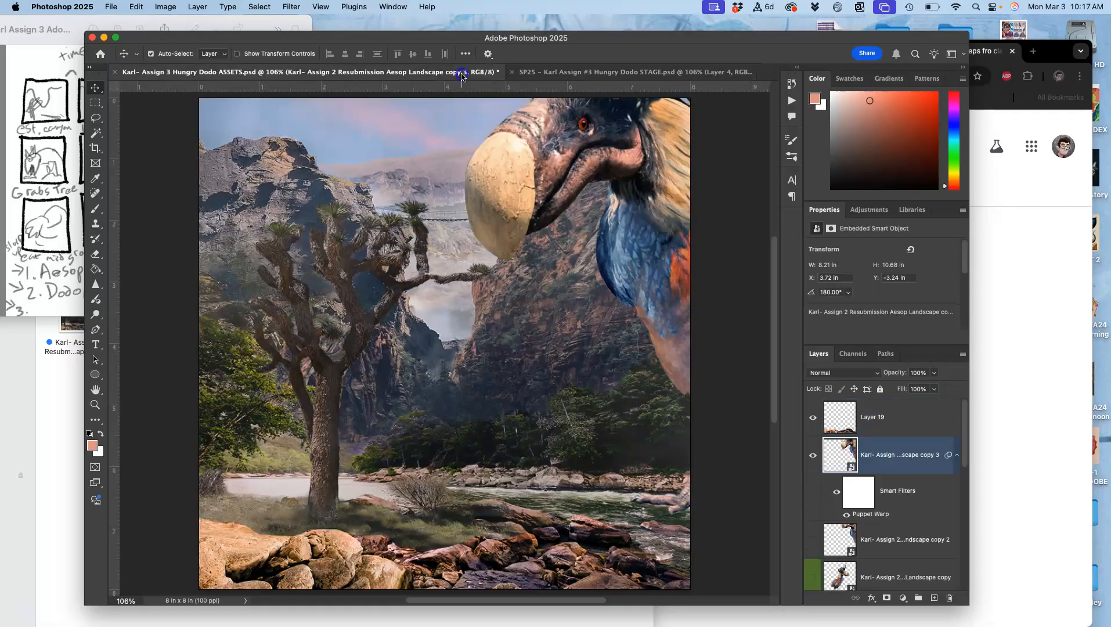
left_click(558, 73)
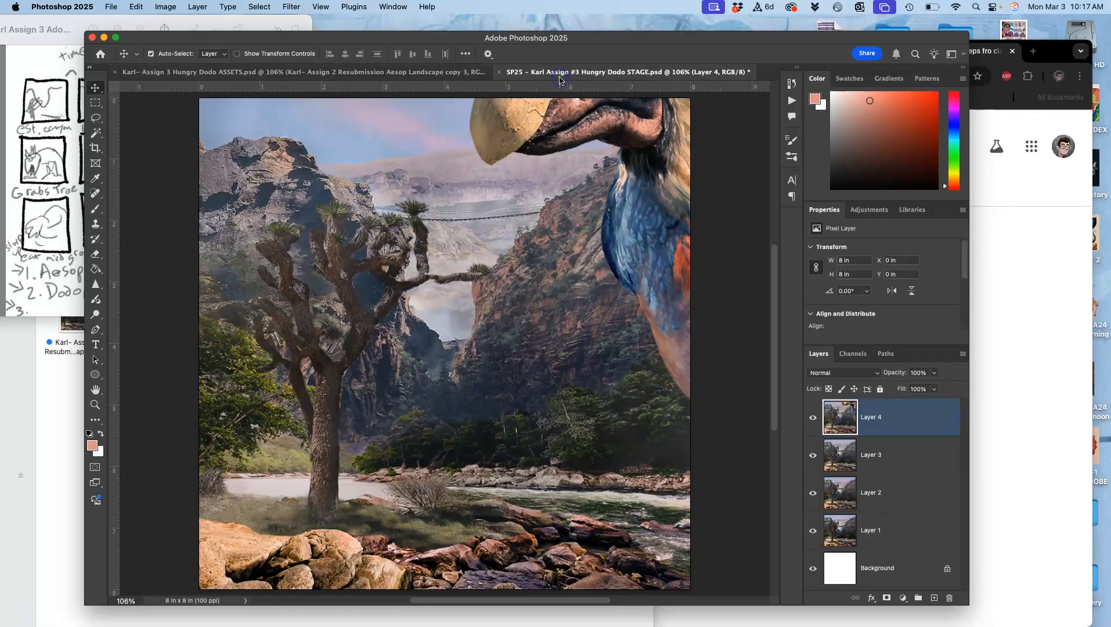
left_click(463, 75)
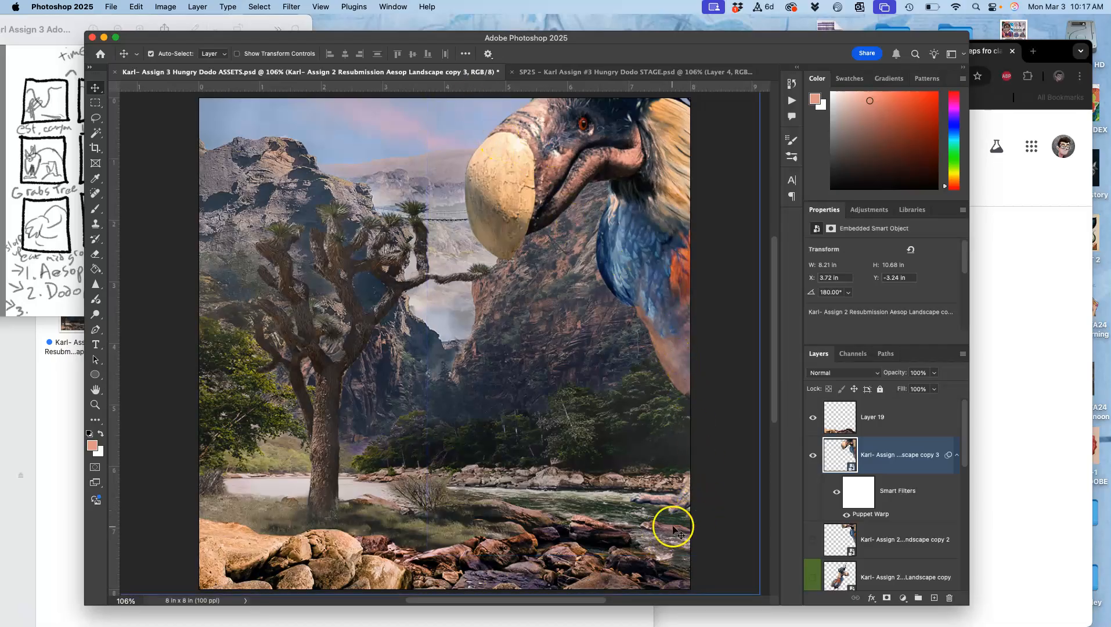
left_click(638, 532)
left_click(583, 528)
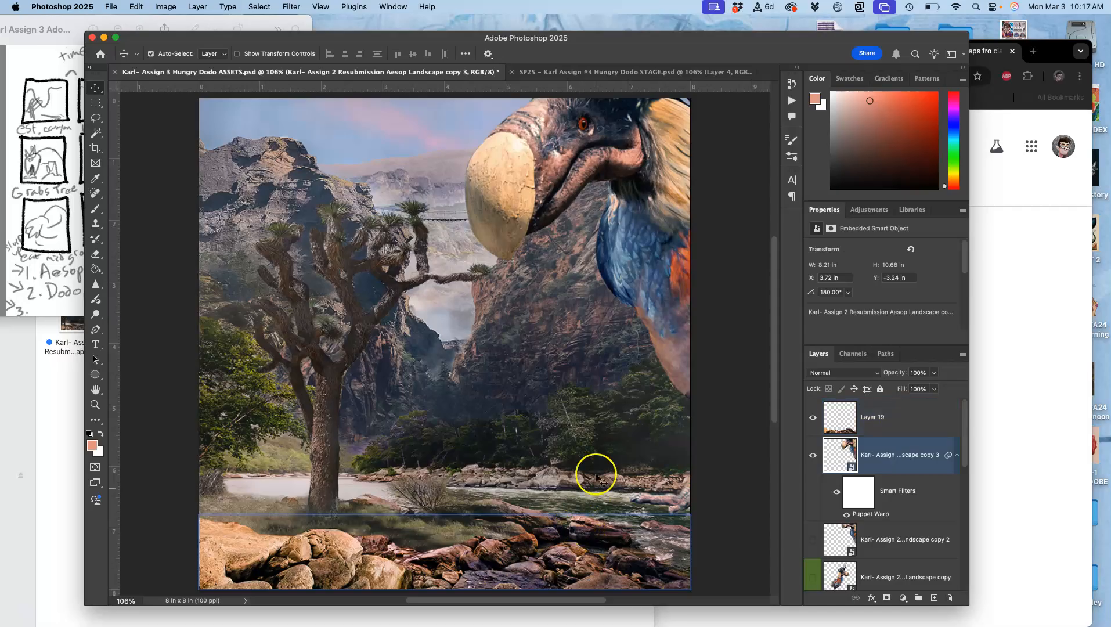
left_click(544, 71)
left_click(452, 73)
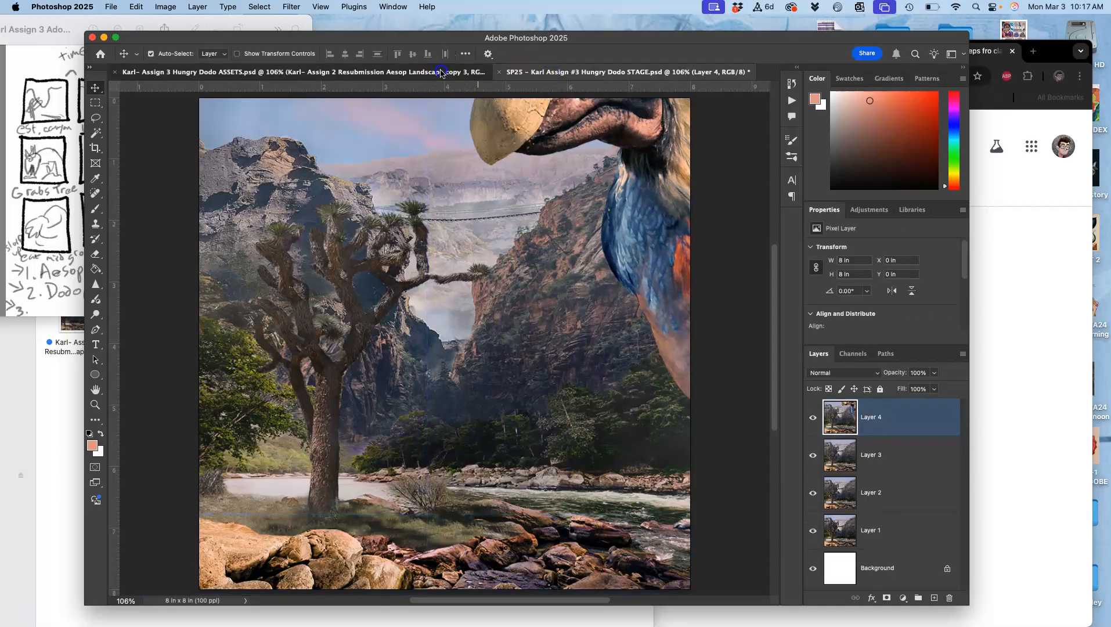
left_click(555, 74)
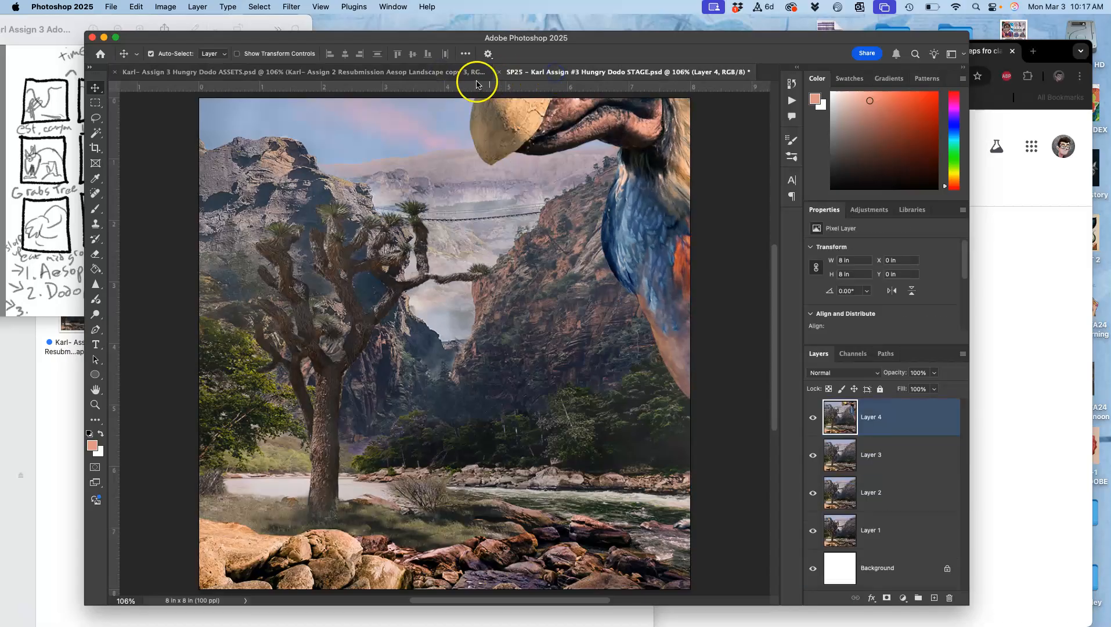
left_click(437, 74)
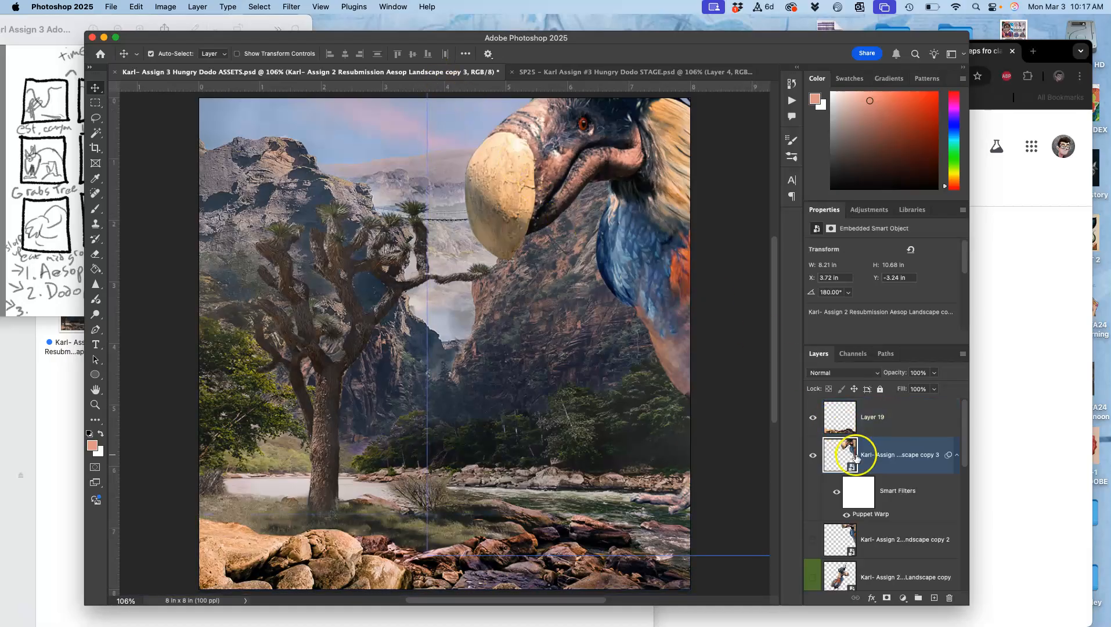
Set Layer 14's opacity to 51% and check the scene against the STAGE document
scroll(857, 464, "down", 3)
left_click(848, 531)
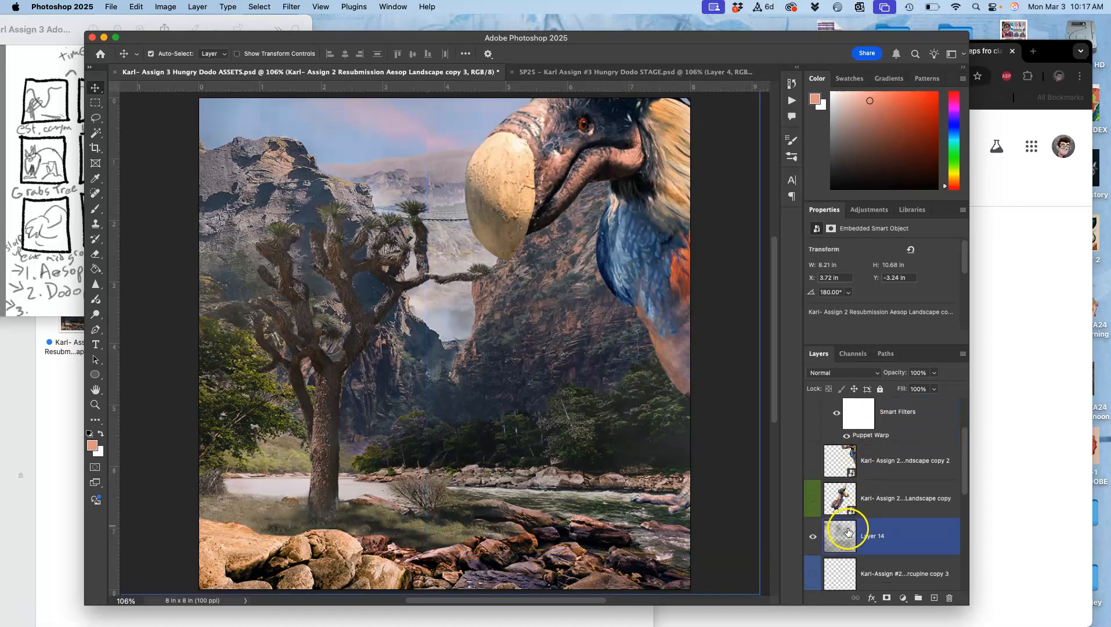
key("4")
key("3")
left_click(933, 373)
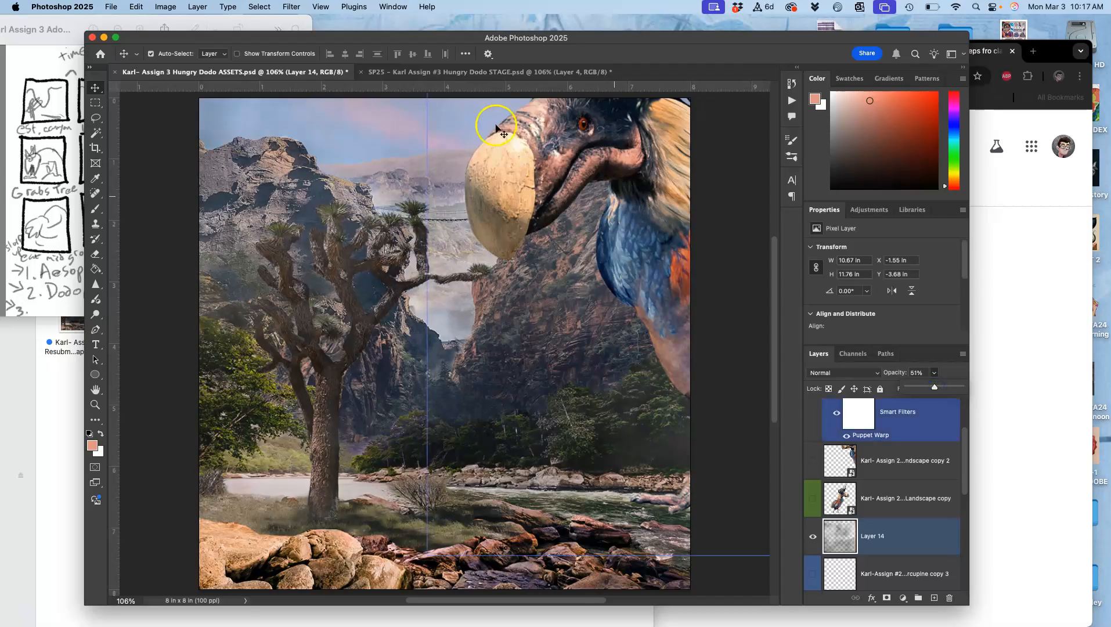
left_click(469, 73)
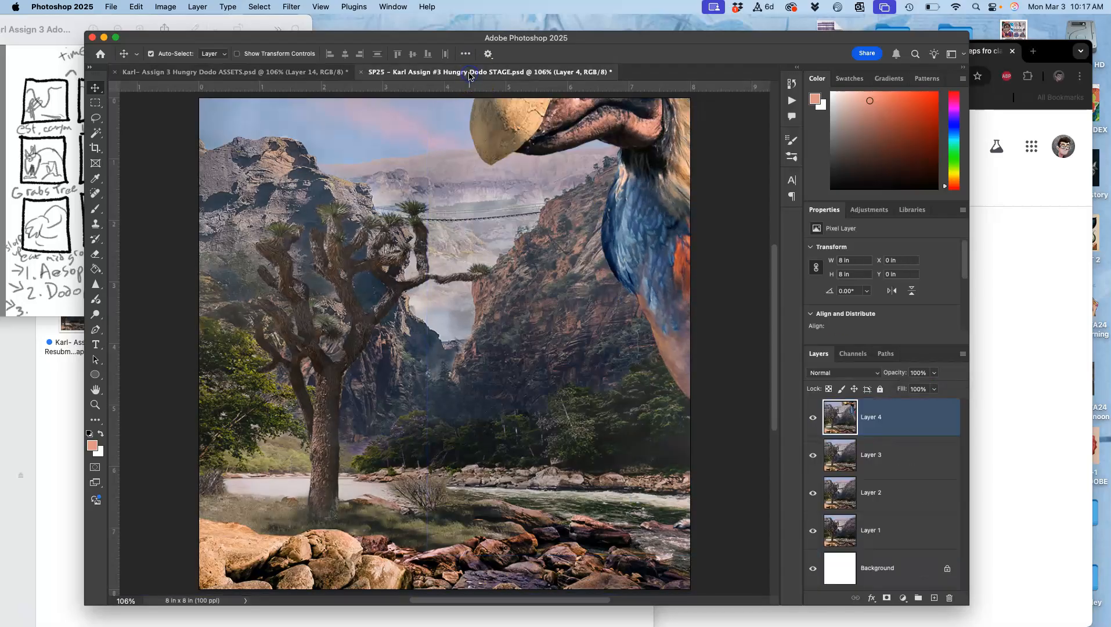
left_click(328, 72)
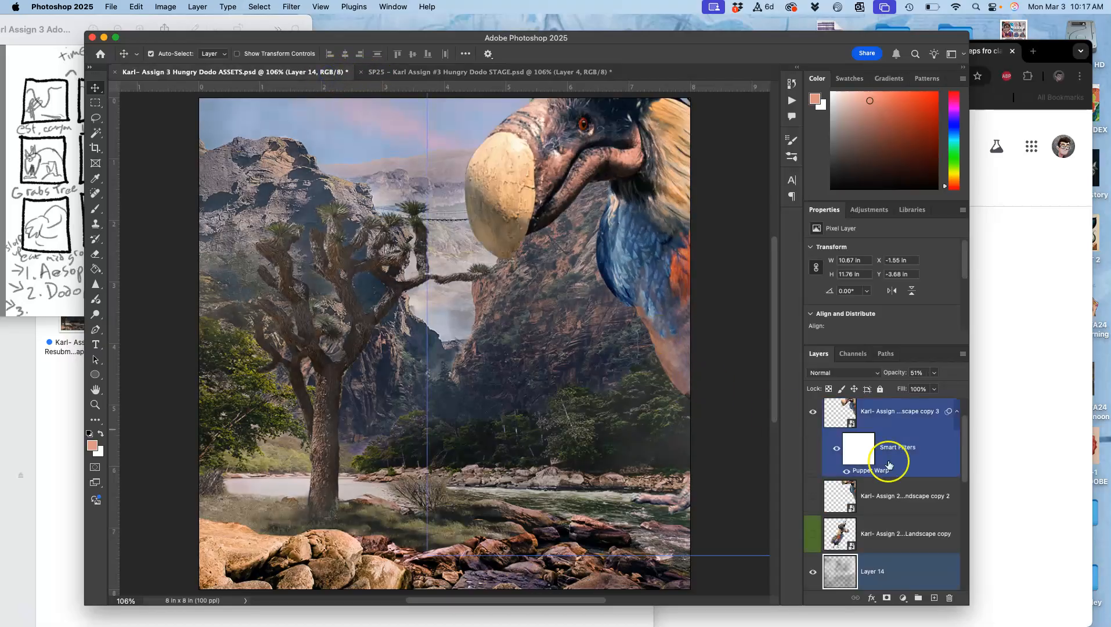
Try moving Layer 14 above the visible dodo layer, and return it to its place beneath the dodo copies
left_click(885, 407)
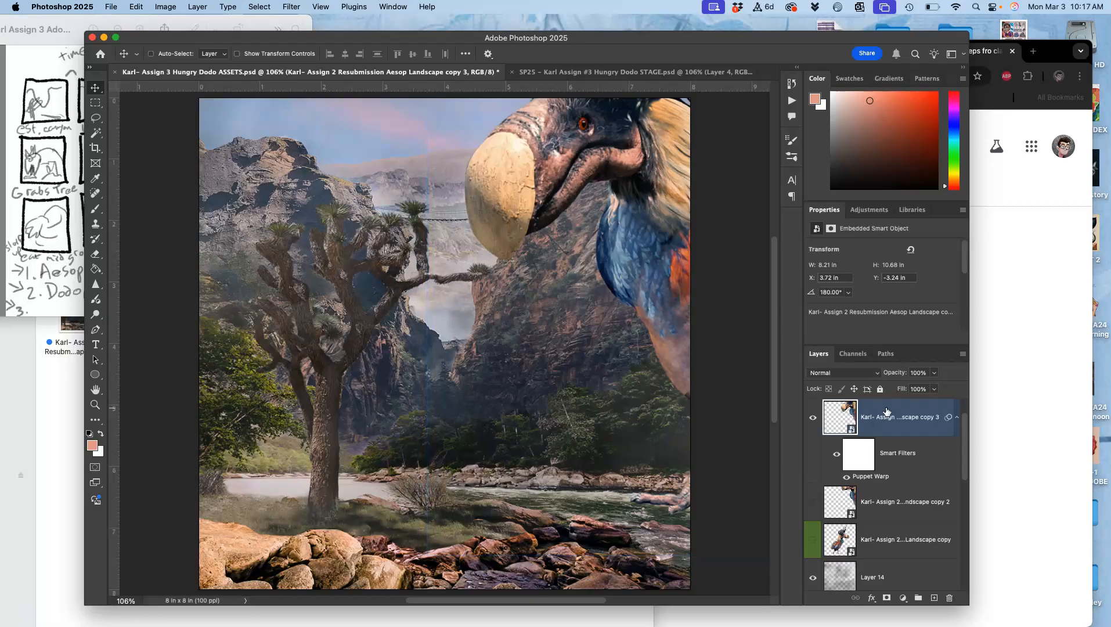
left_click(880, 577)
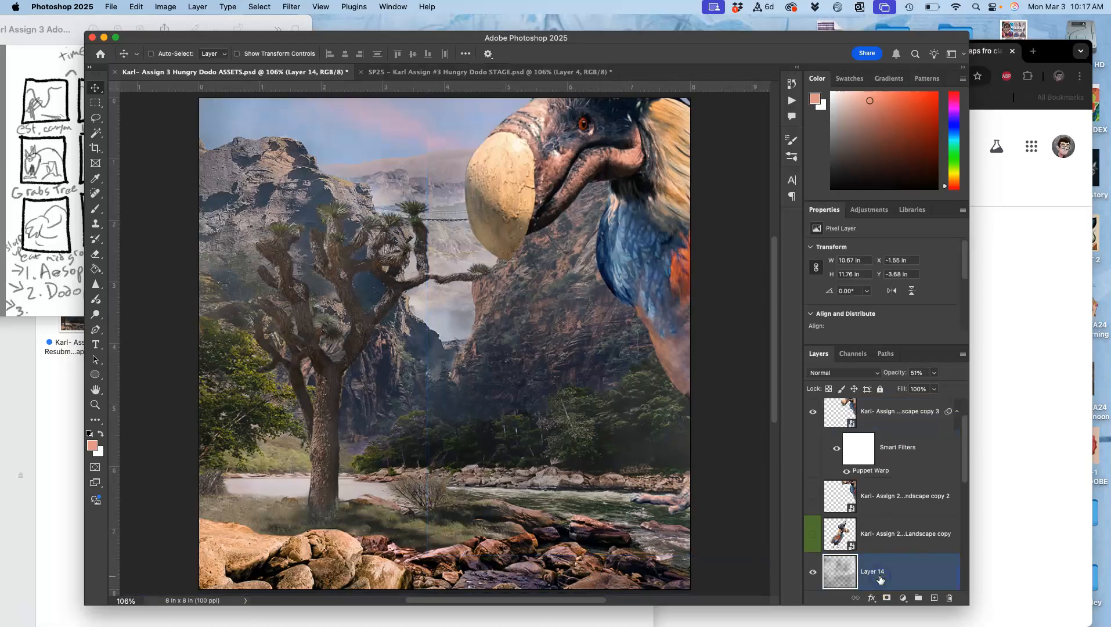
key("super+bracketright")
key("super+bracketright")
key("super+bracketright")
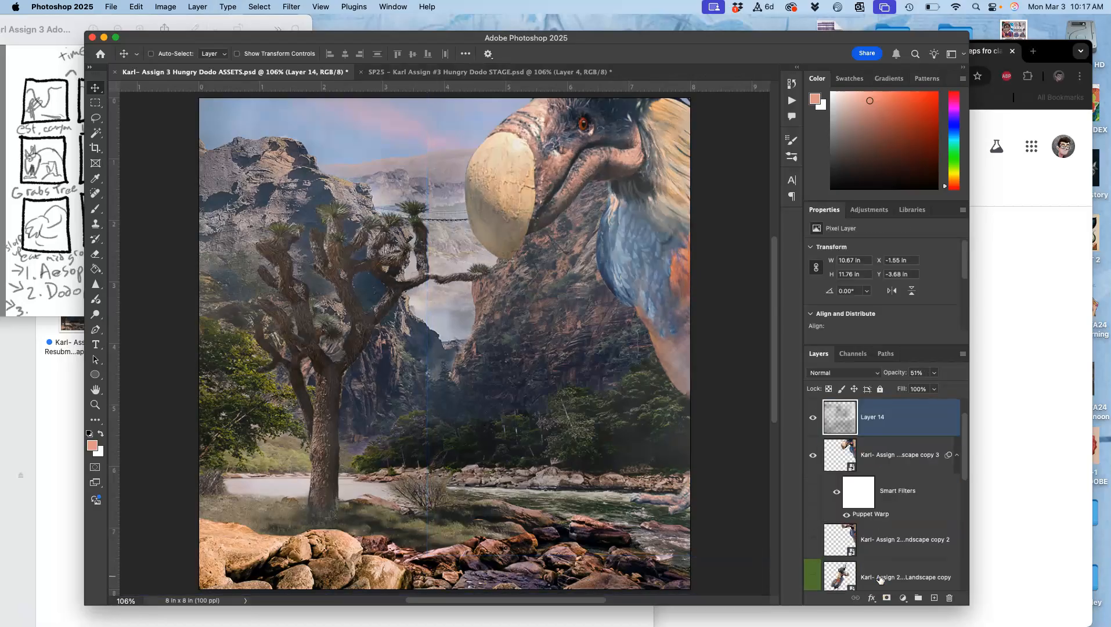
key("super+bracketleft")
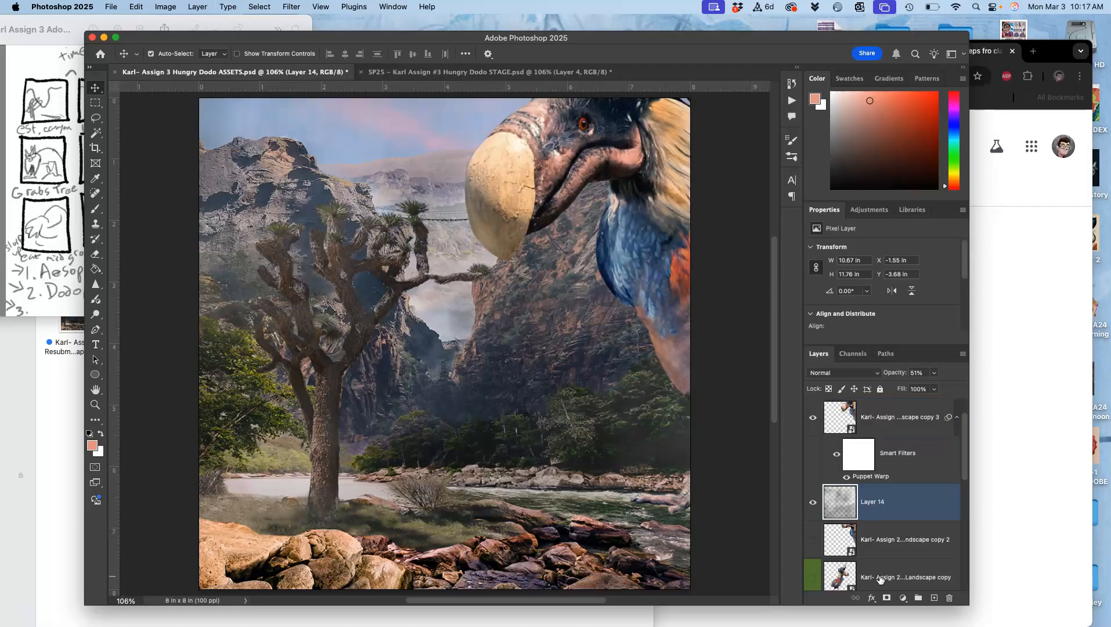
key("super+bracketleft")
key("super+bracketleft")
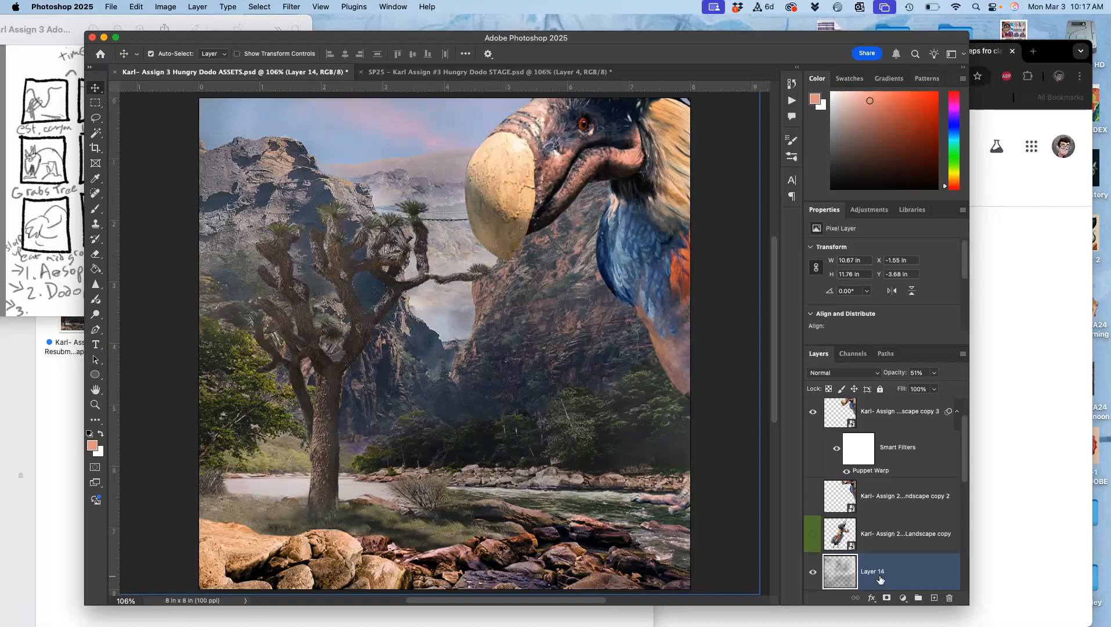
Check the adjusted ASSETS scene against the latest STAGE frame for differences in haze and dodo position
scroll(690, 450, "up", 2)
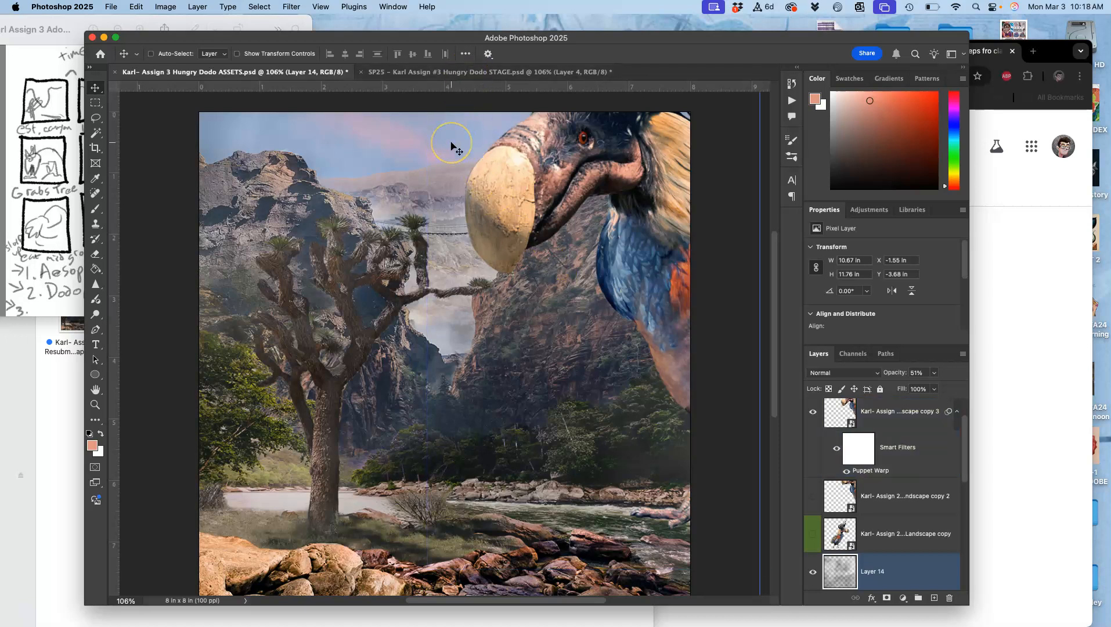
scroll(452, 145, "down", 2)
left_click(459, 72)
left_click(348, 72)
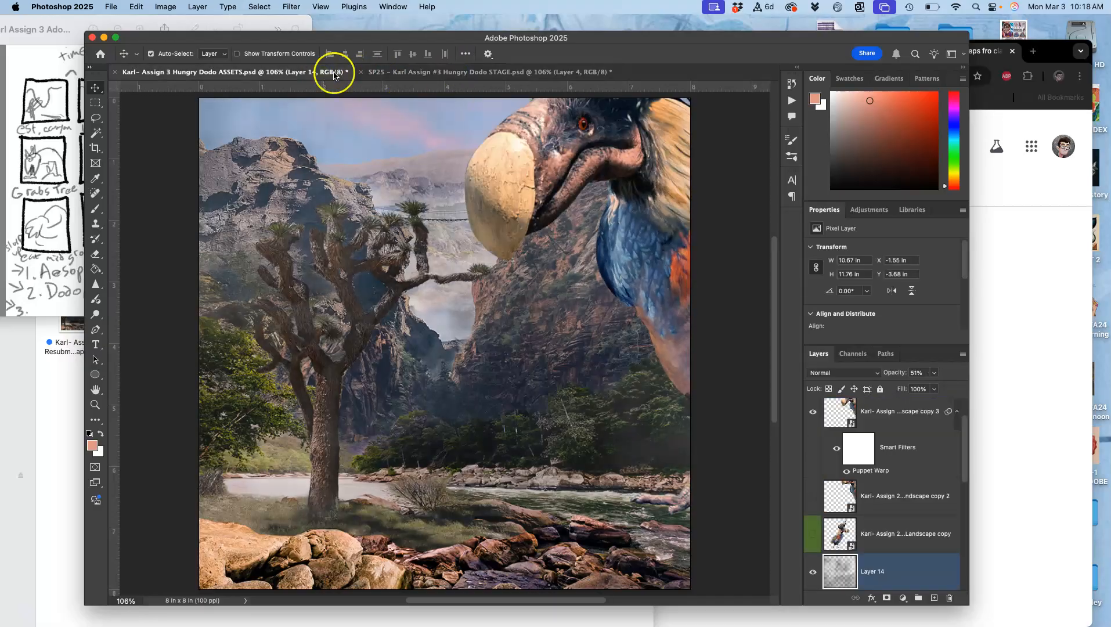
left_click(439, 73)
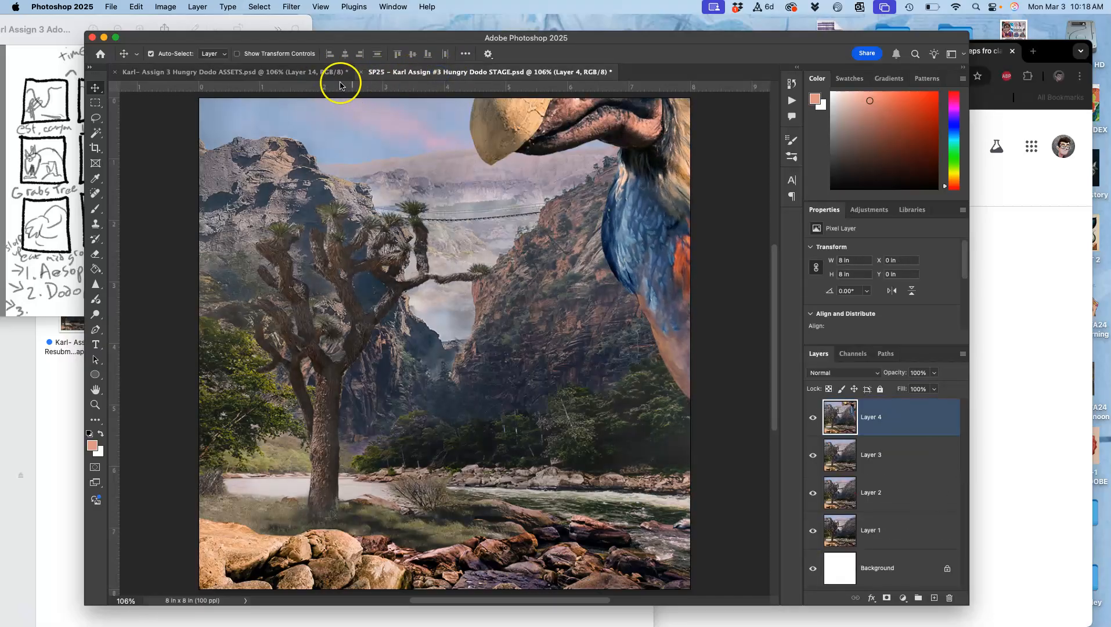
left_click(319, 74)
left_click(622, 231)
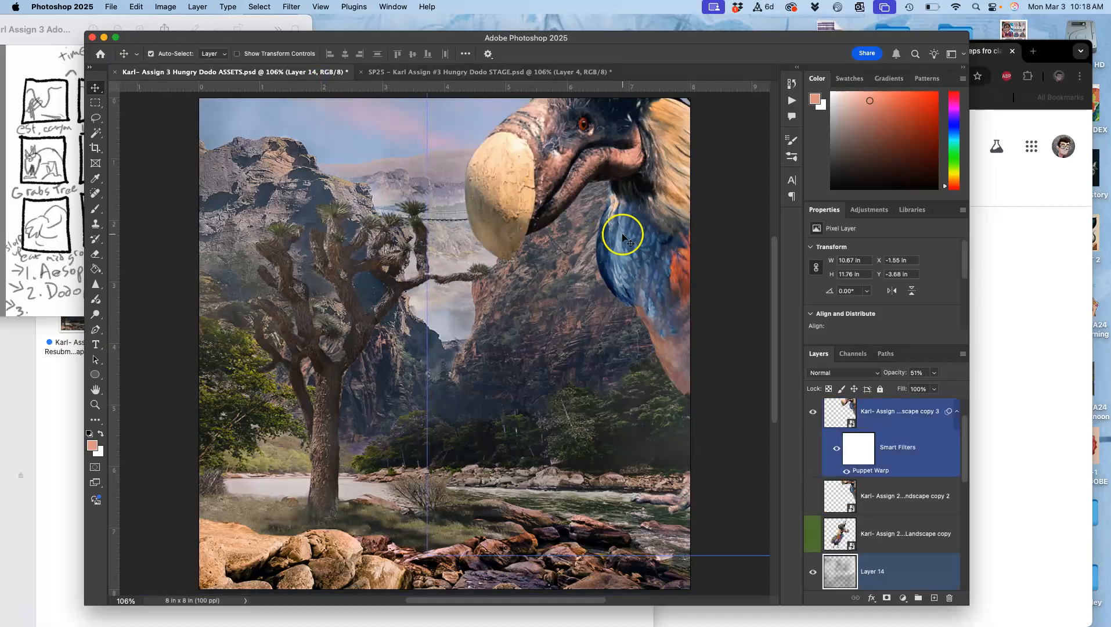
Merge a copy of all visible layers into a new layer above Layer 19, keeping the originals
scroll(893, 439, "up", 1)
left_click(884, 422)
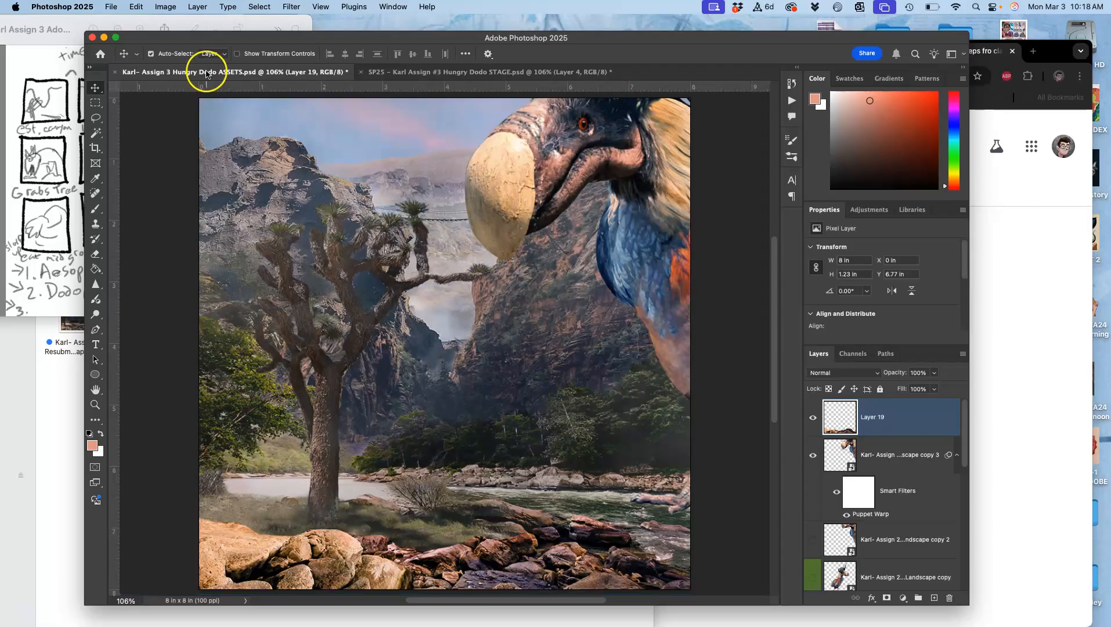
left_click(198, 7)
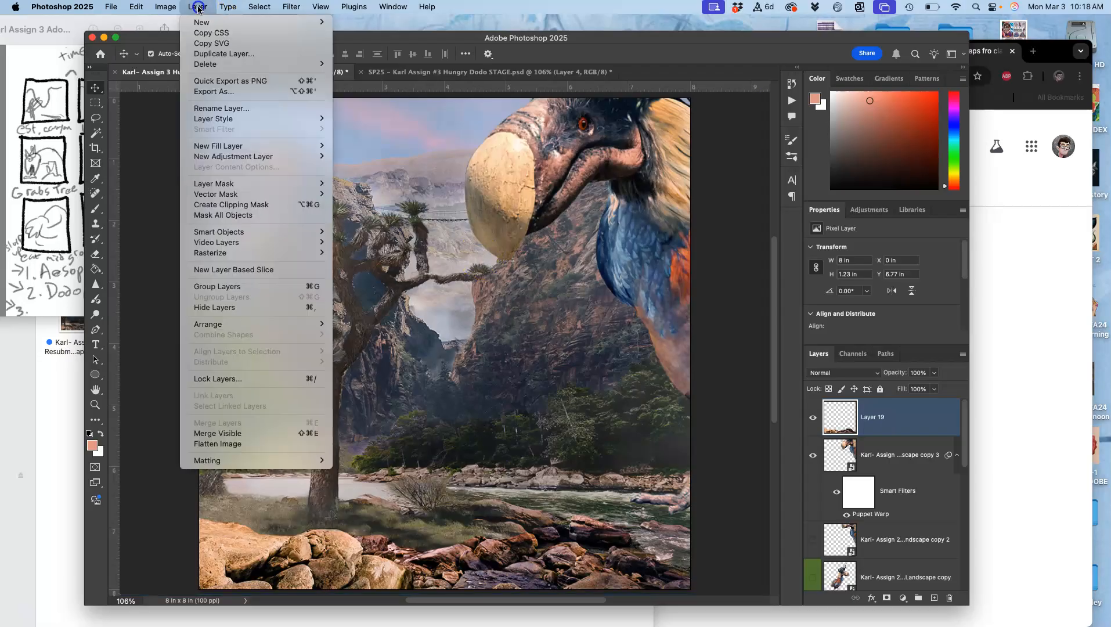
left_click(213, 434, "alt")
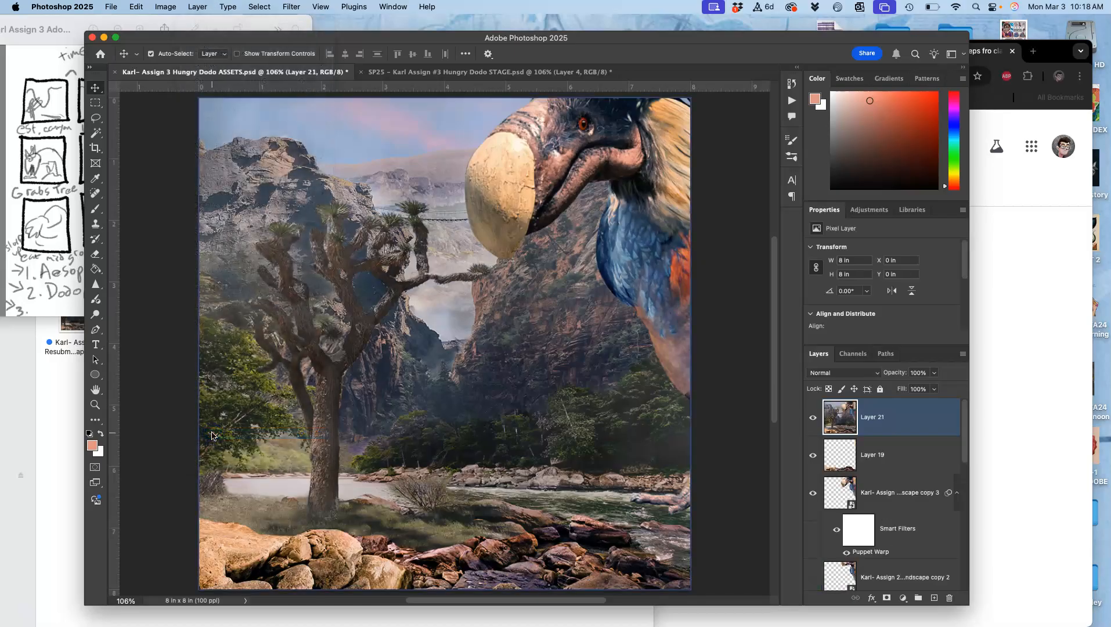
Copy the full canvas of merged Layer 21 and paste it into the STAGE document as a new layer above Layer 4
left_click(851, 428)
left_click(843, 422, "super")
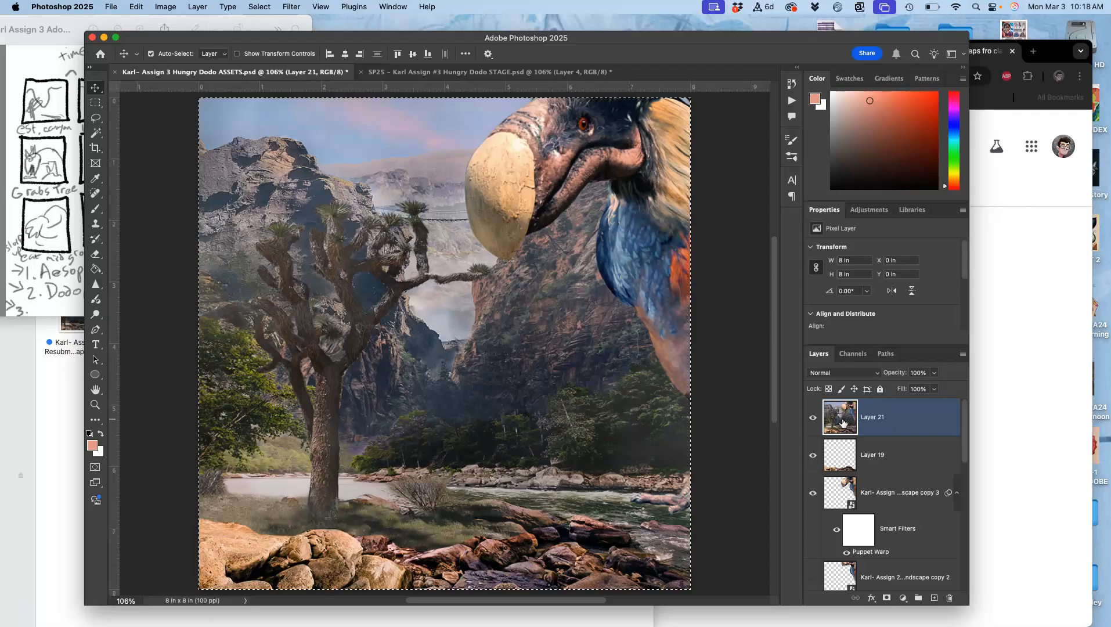
left_click(528, 75)
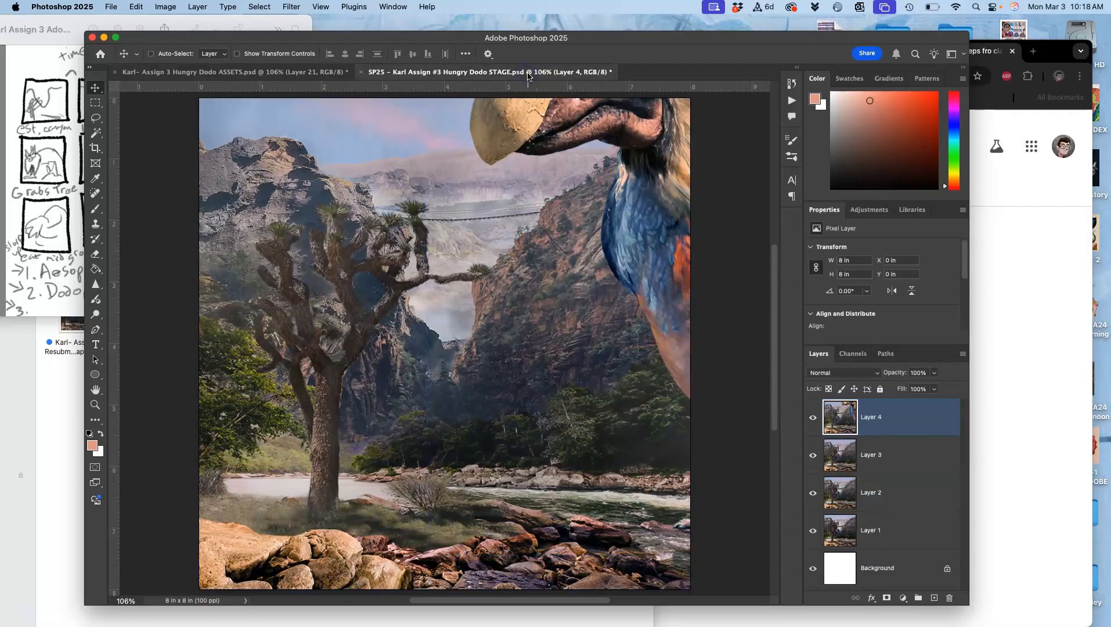
key("super+v")
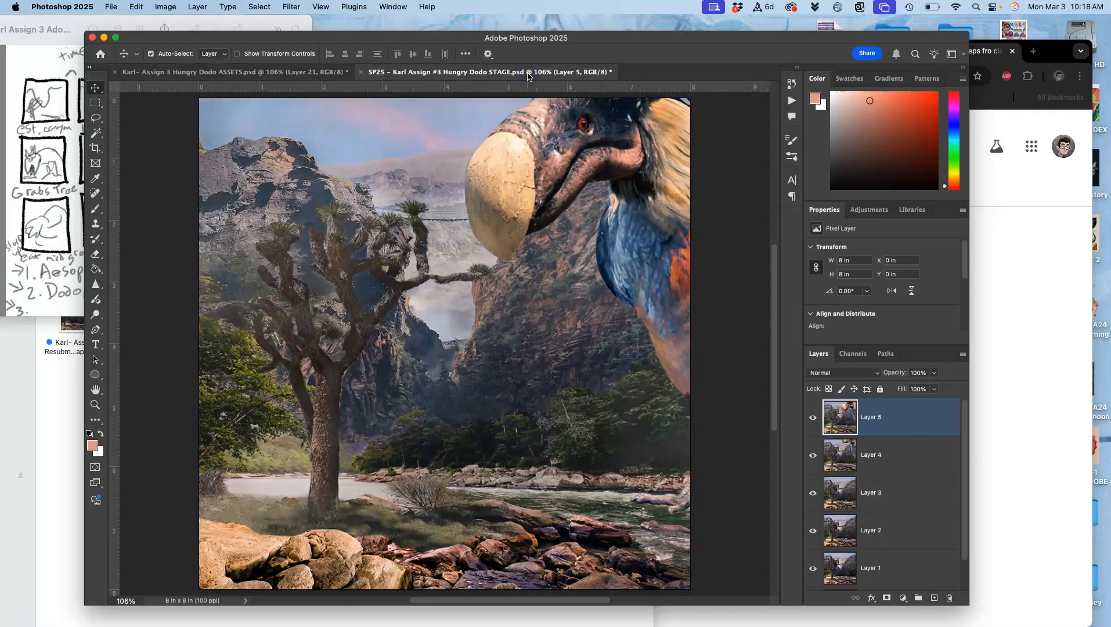
Compare the newly pasted top frame with Layer 4 in STAGE by switching their visibility off and on
left_click(813, 420)
left_click(813, 453)
left_click(813, 452)
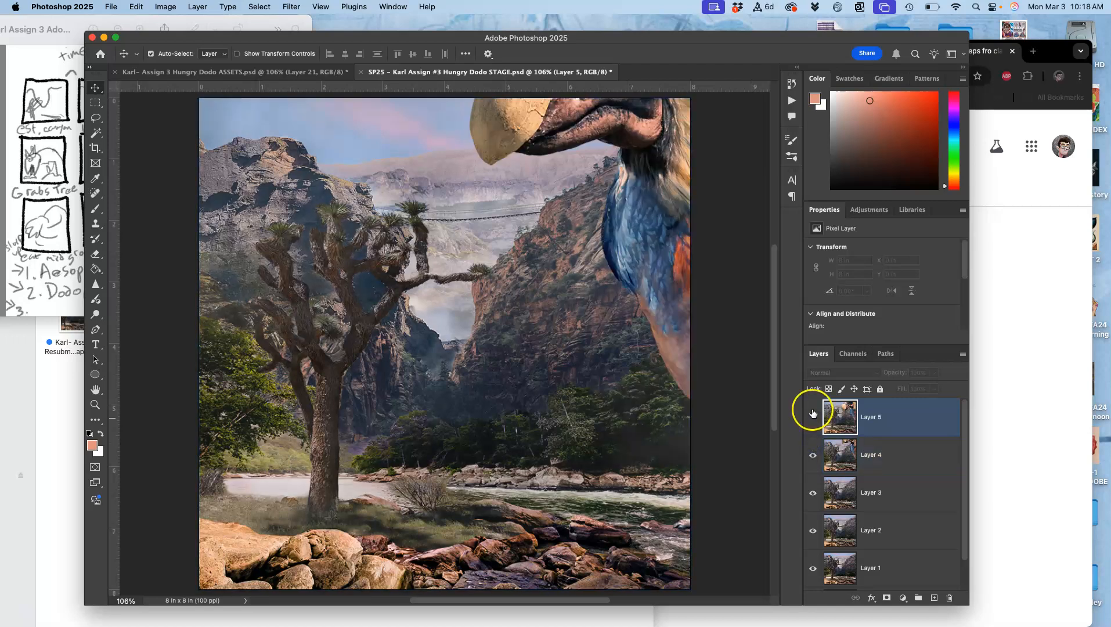
left_click(813, 413)
left_click(813, 413)
left_click(813, 452)
left_click(813, 456)
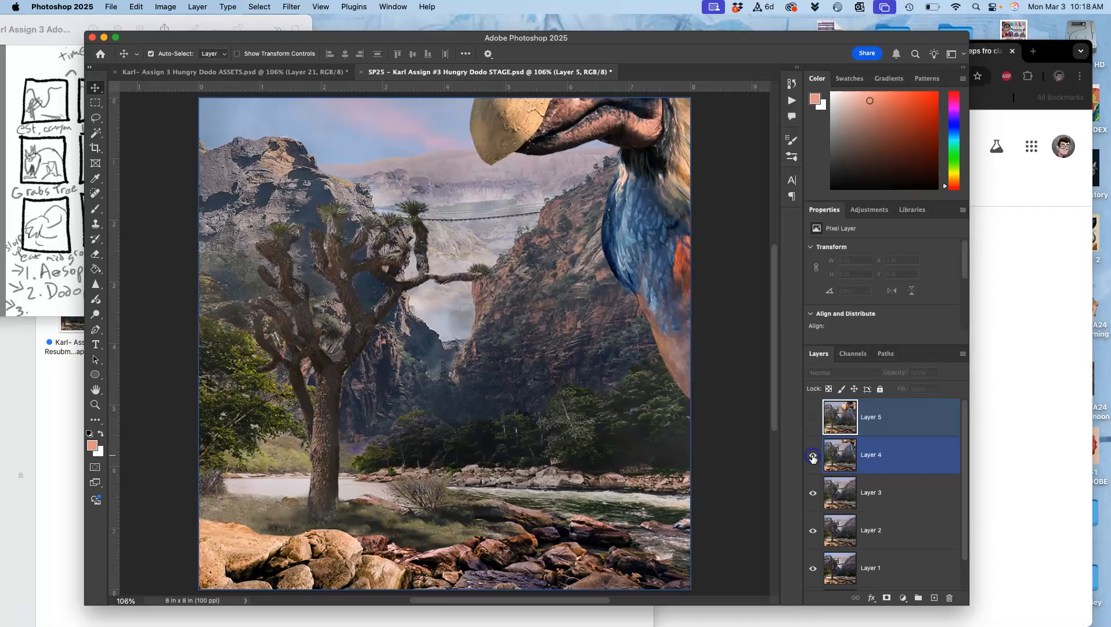
left_click(813, 420)
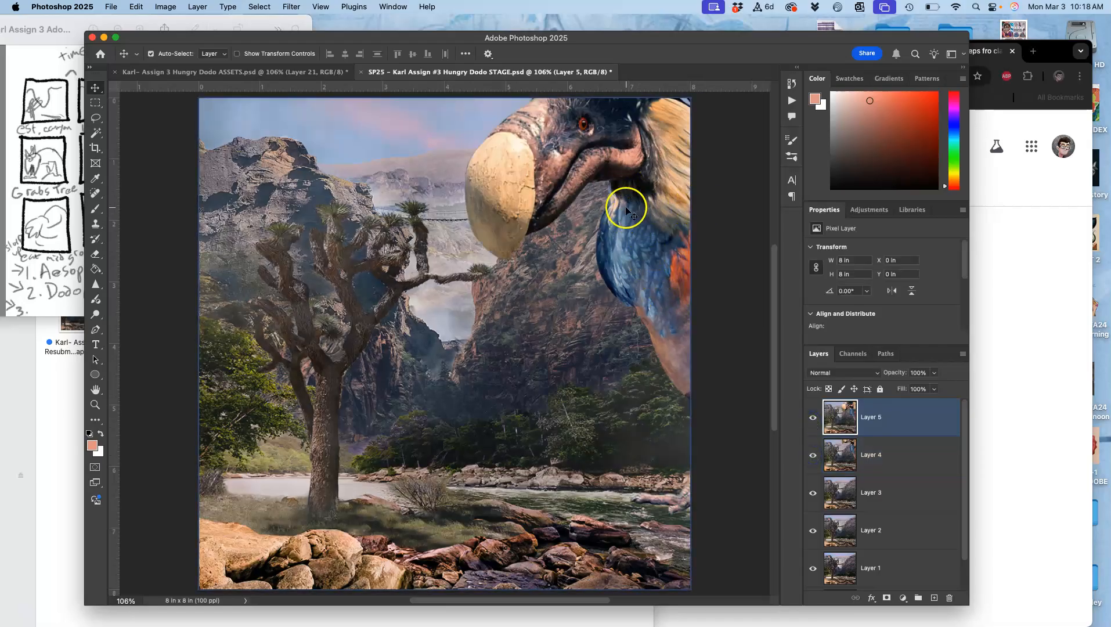
left_click(812, 419)
left_click(813, 419)
left_click(813, 454)
left_click(812, 420)
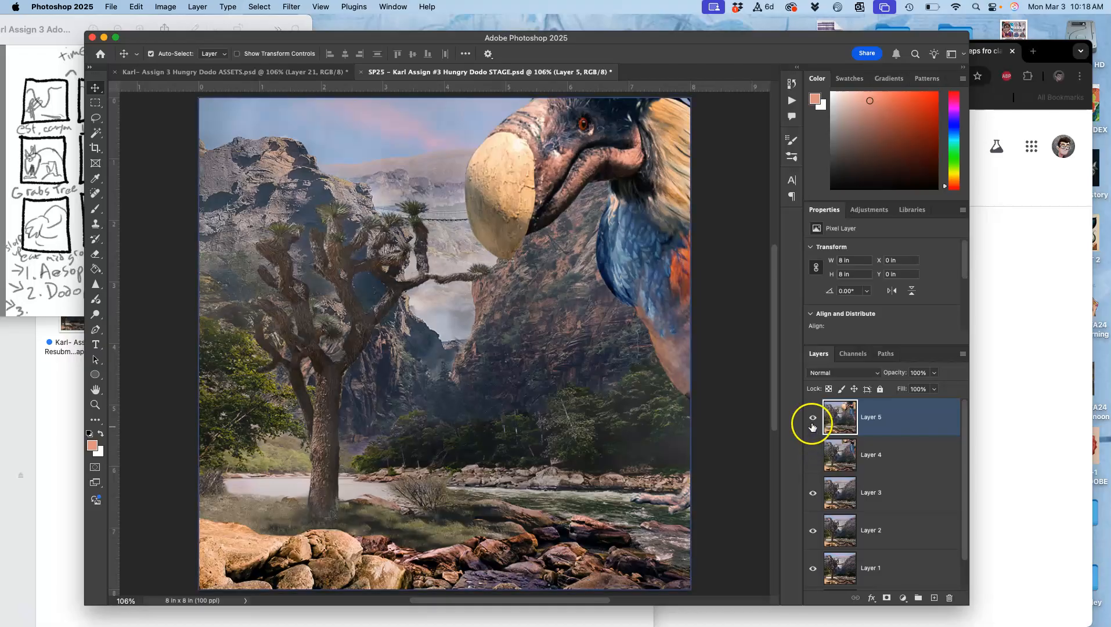
left_click(811, 421)
left_click(812, 420)
left_click(812, 420)
left_click(813, 455)
Hide Layer 5 and give Layer 4 a red color label in the STAGE document
left_click(862, 462)
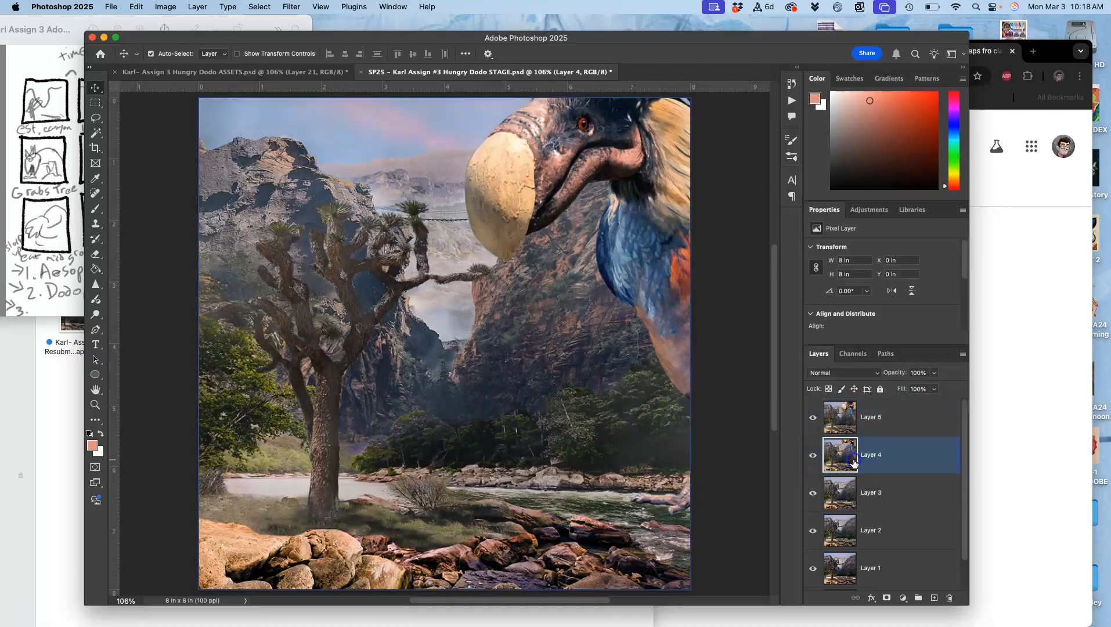
double_click(862, 462)
left_click(932, 104)
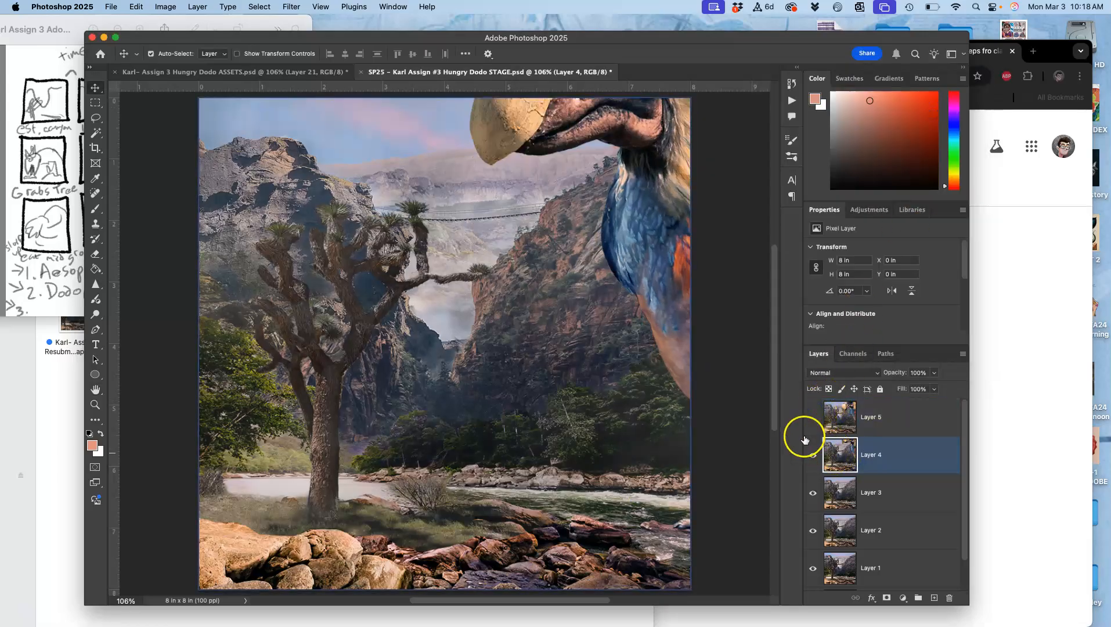
left_click(312, 72)
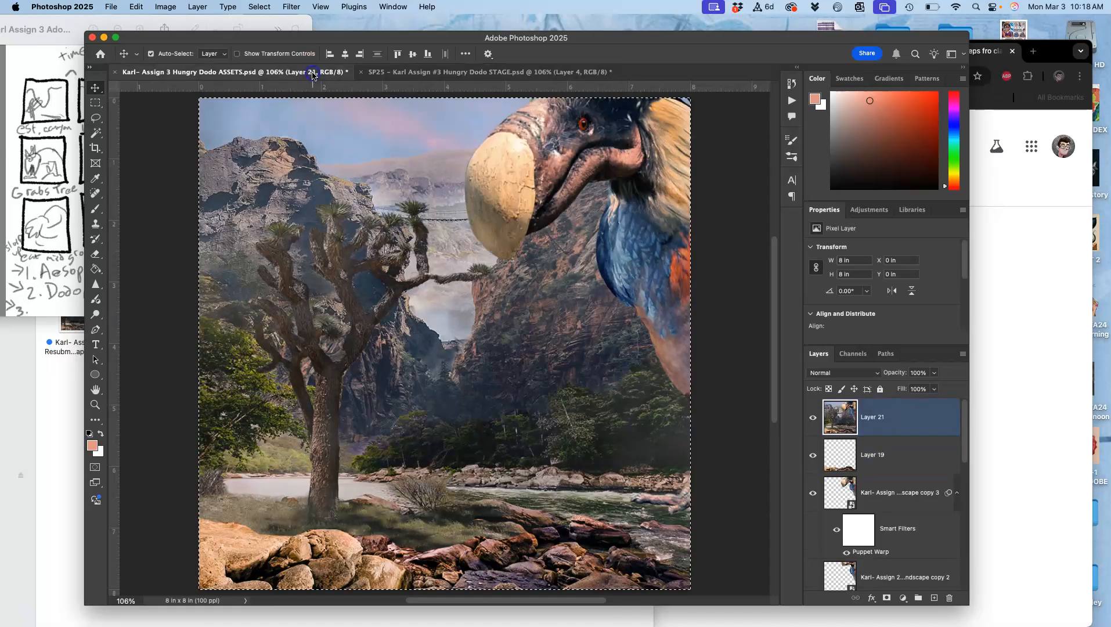
left_click(543, 73)
right_click(813, 453)
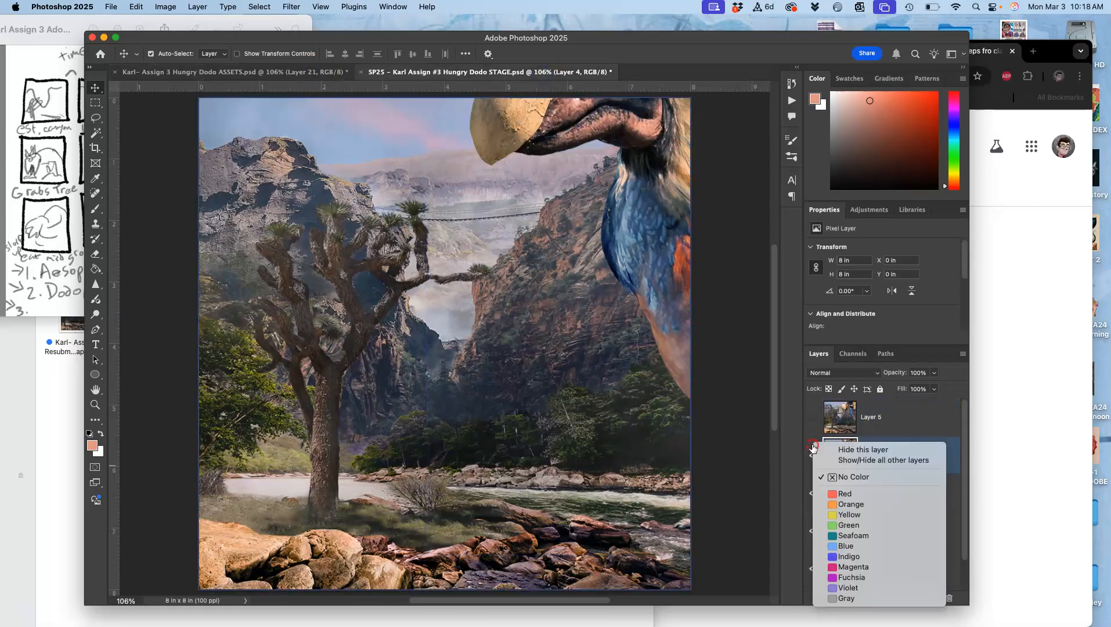
left_click(833, 493)
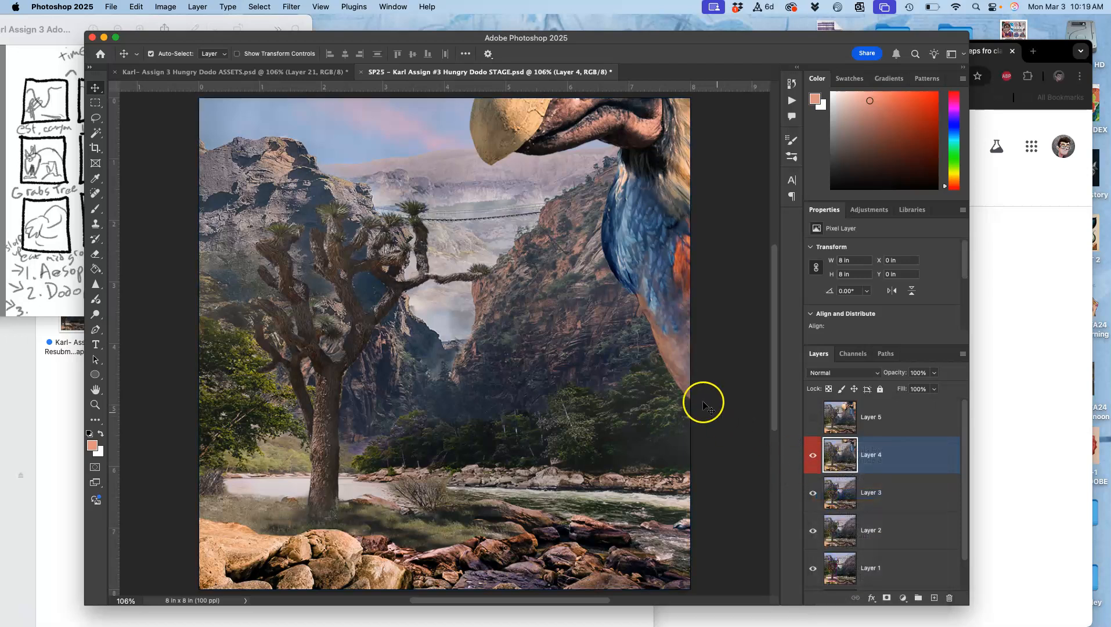
Switch to the ASSETS document, clear the selection and delete merged Layer 21
left_click(311, 74)
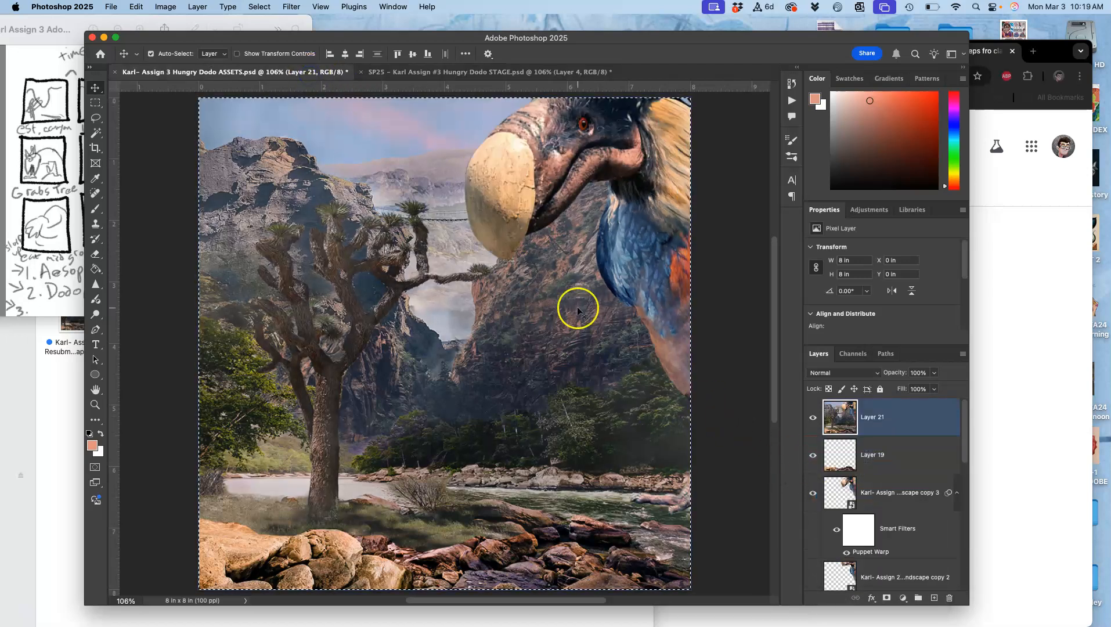
key("super+d")
key("BackSpace")
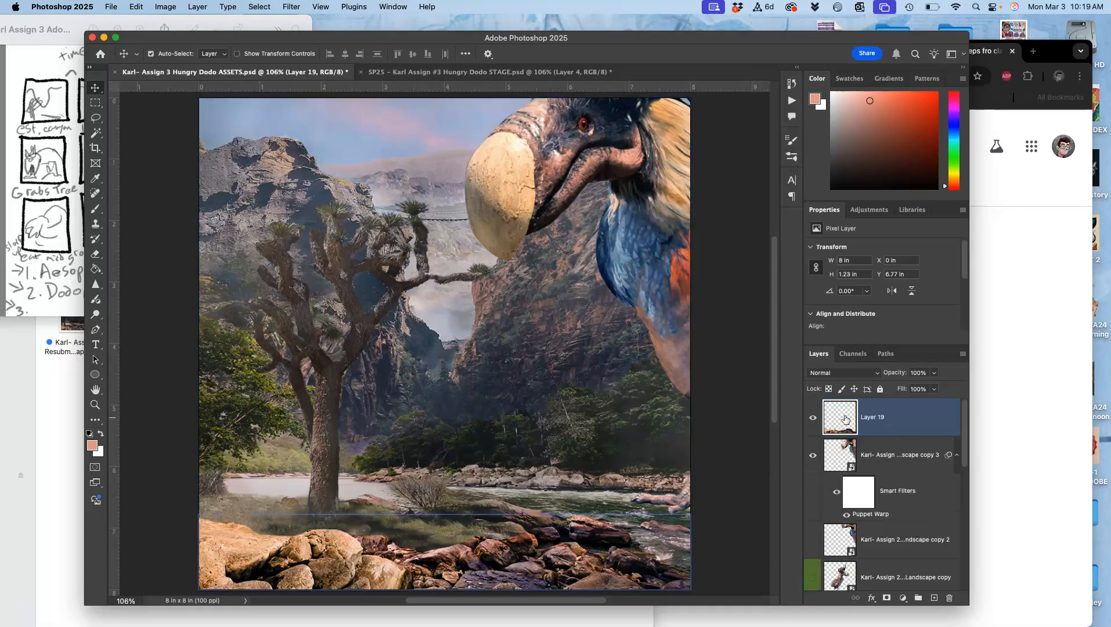
Hide the puppet-warped dodo copy 3 and show dodo copy 2 beneath it
left_click(841, 450)
left_click(812, 456)
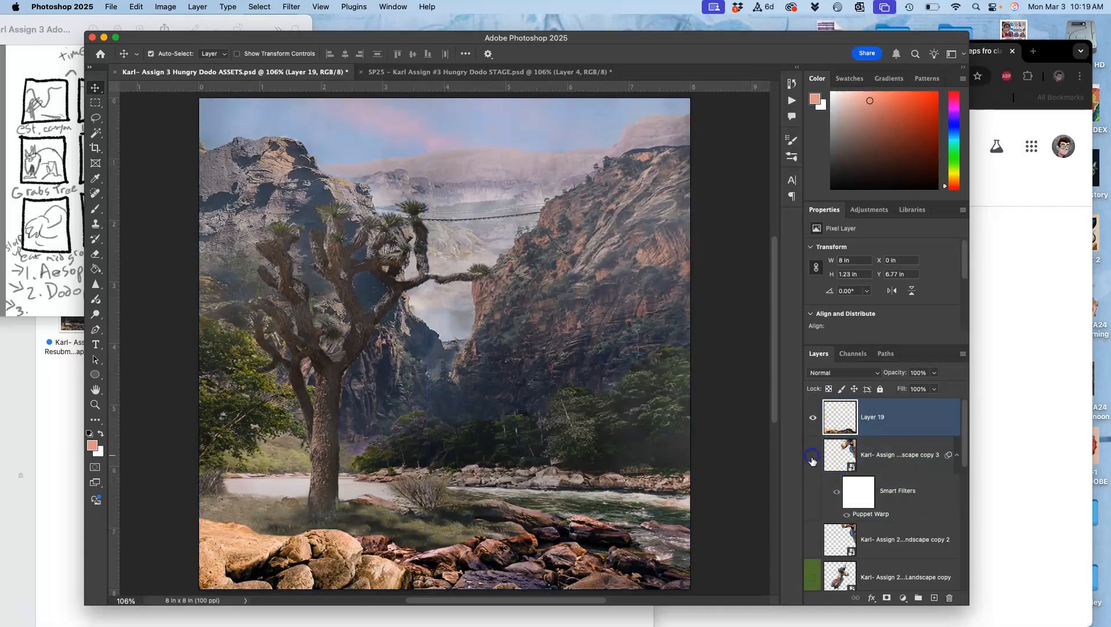
left_click(812, 540)
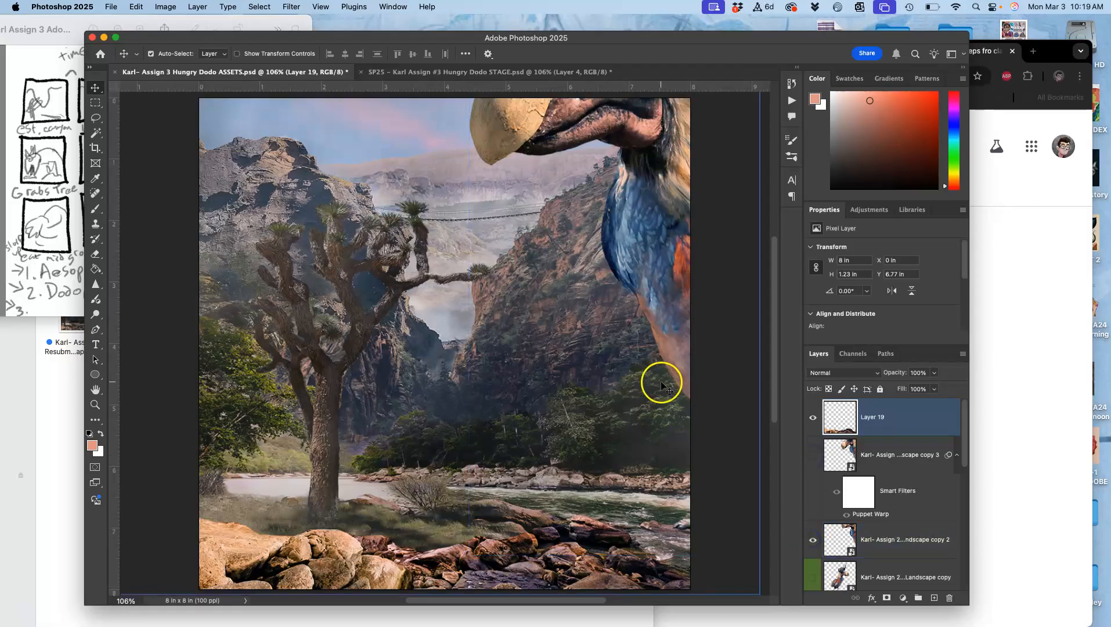
Hide Layer 20 in ASSETS and check the scene against the red-labelled STAGE frame
scroll(872, 513, "down", 2)
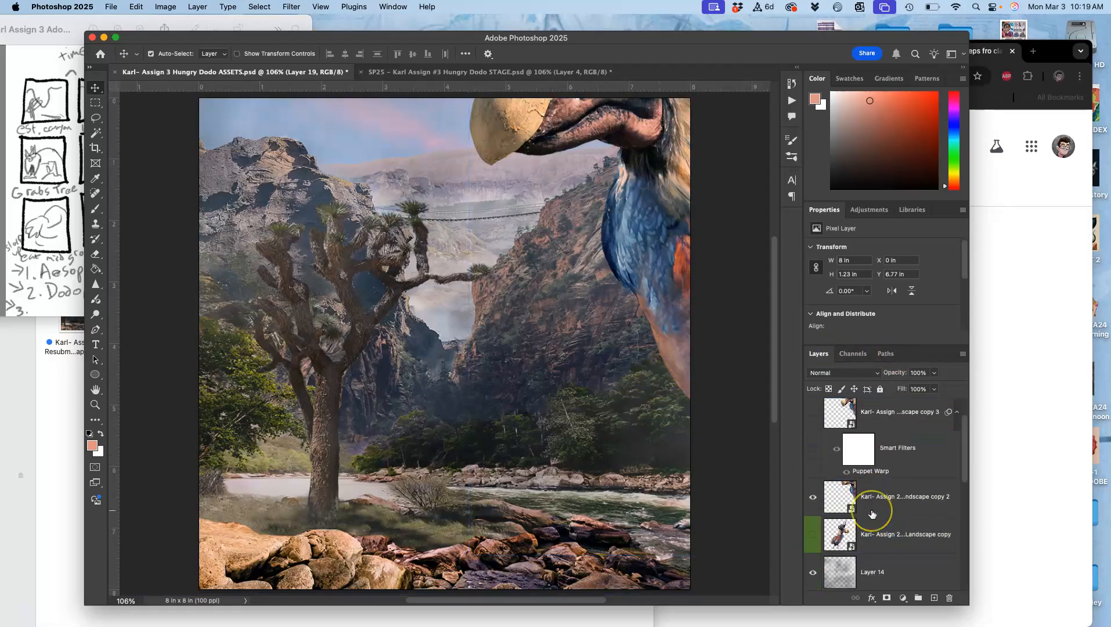
scroll(872, 513, "down", 8)
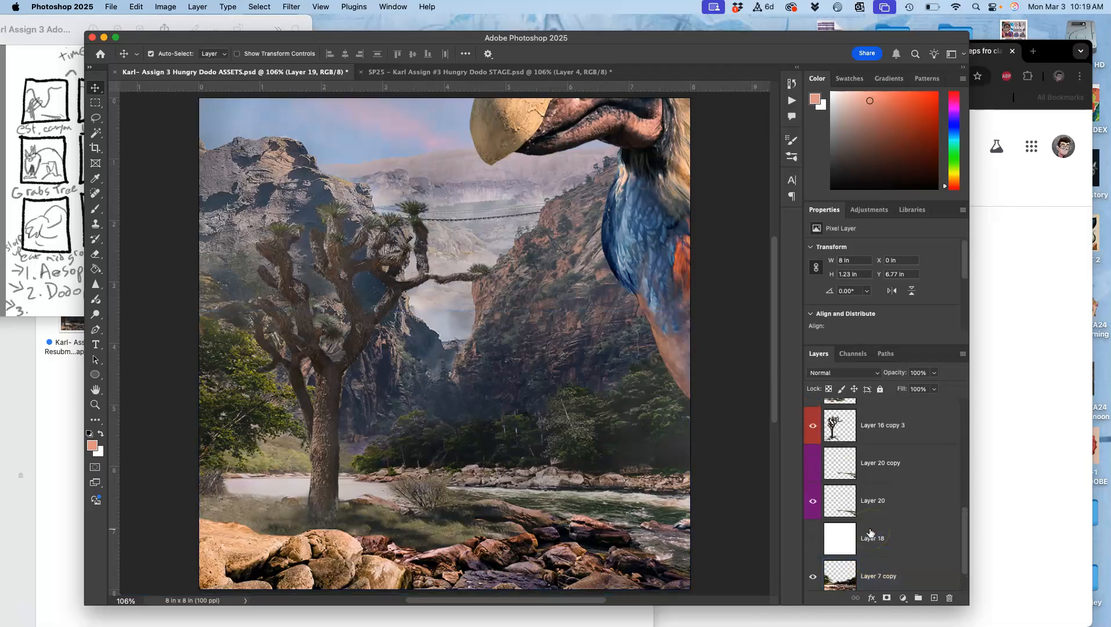
left_click(813, 500)
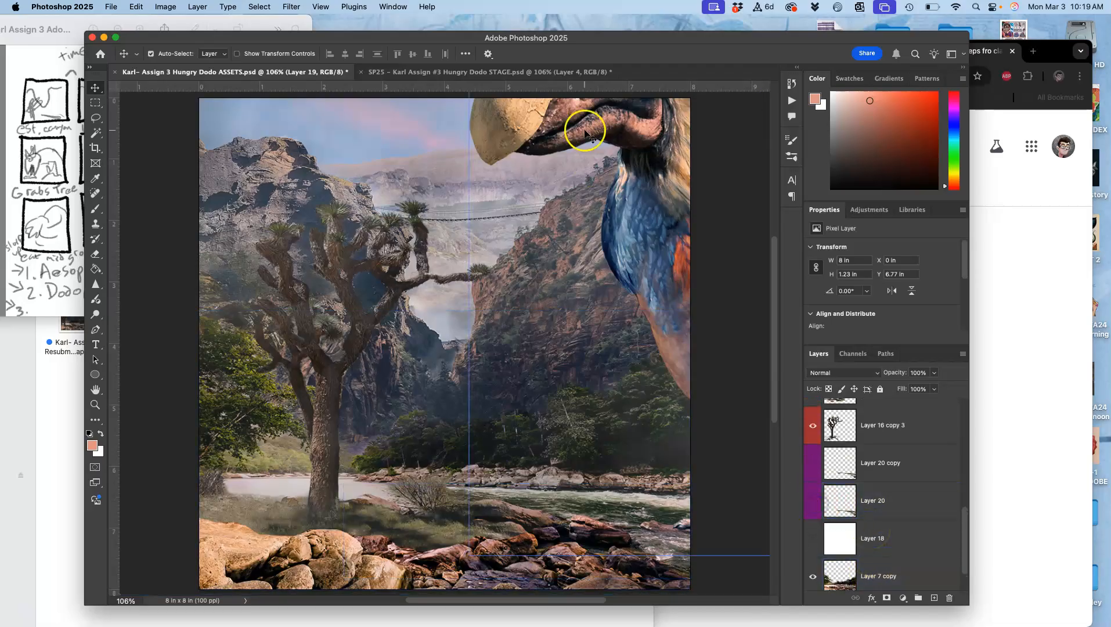
left_click(492, 72)
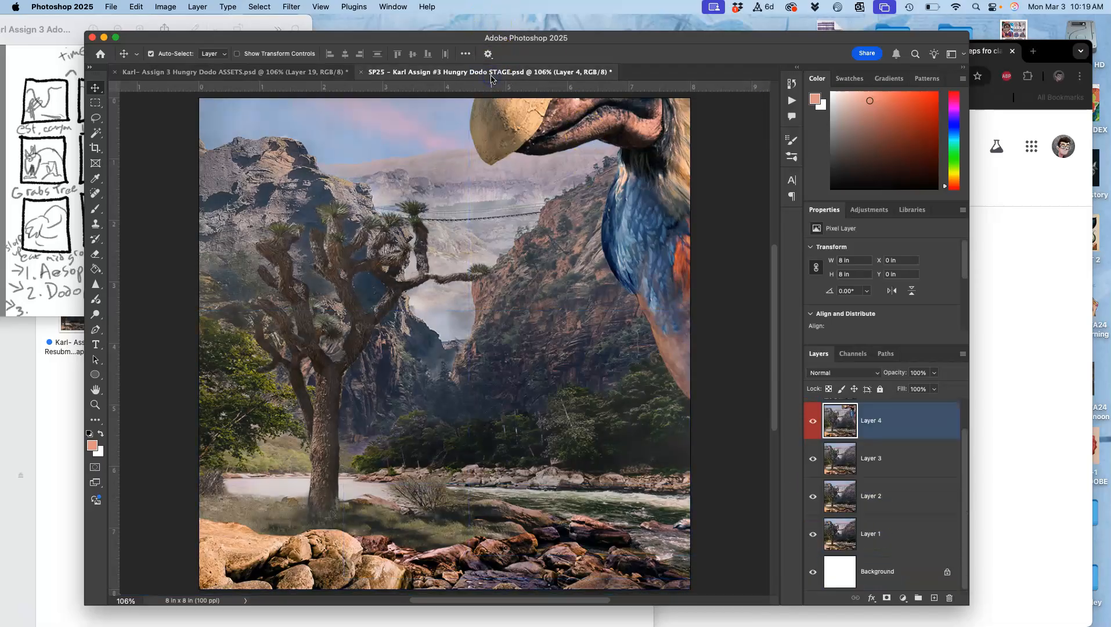
left_click(328, 71)
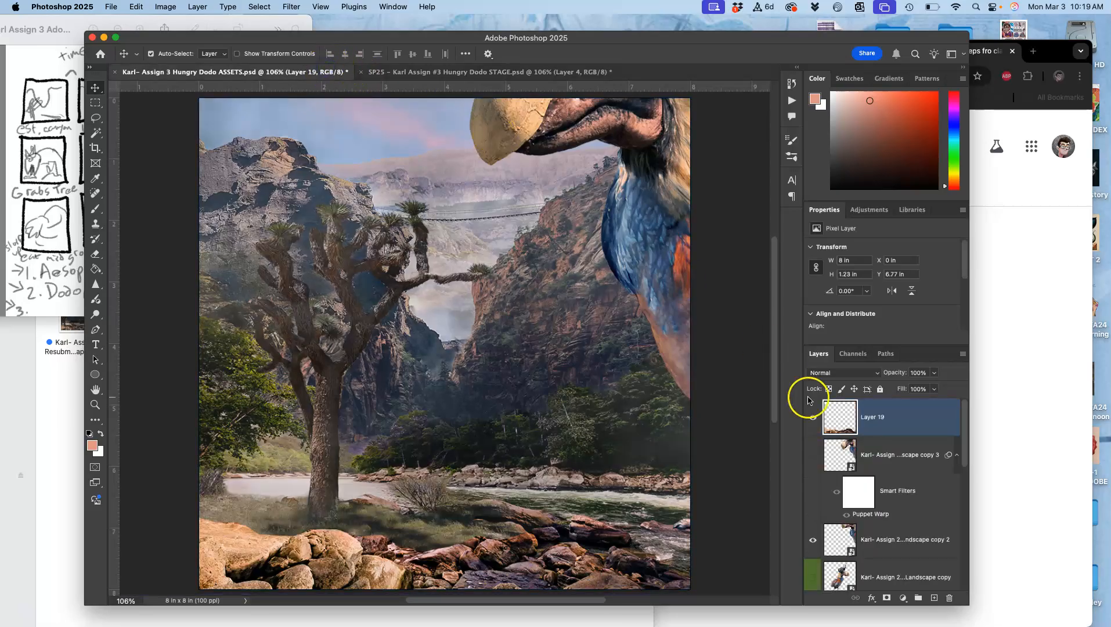
Set Layer 14's opacity to 41%, checking the haze against the STAGE frame while adjusting
scroll(876, 476, "down", 3)
left_click(877, 534)
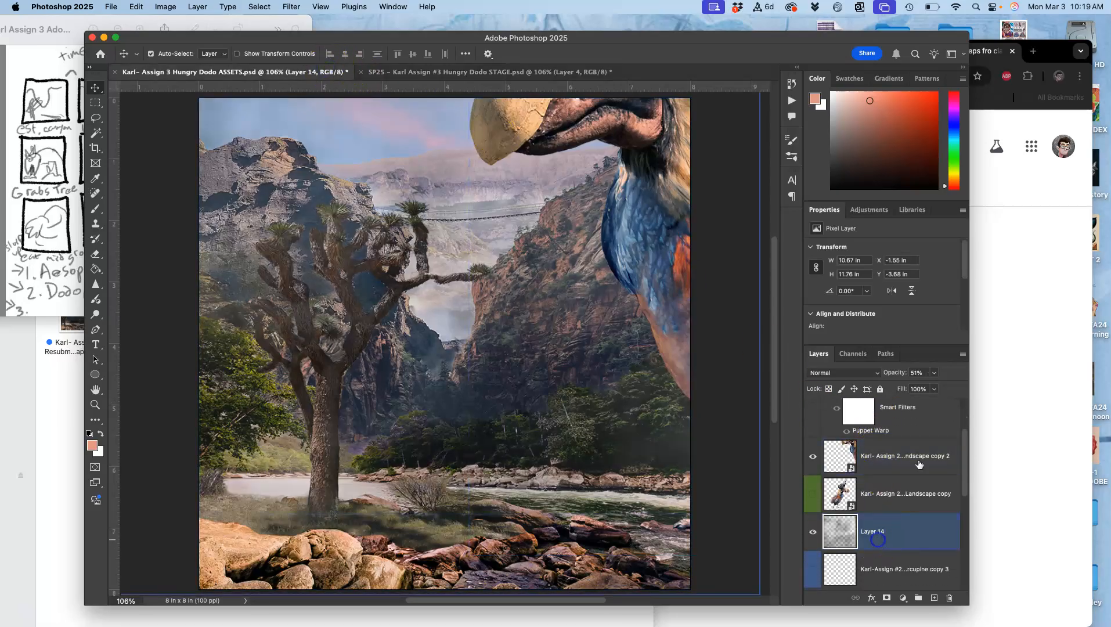
left_click(934, 373)
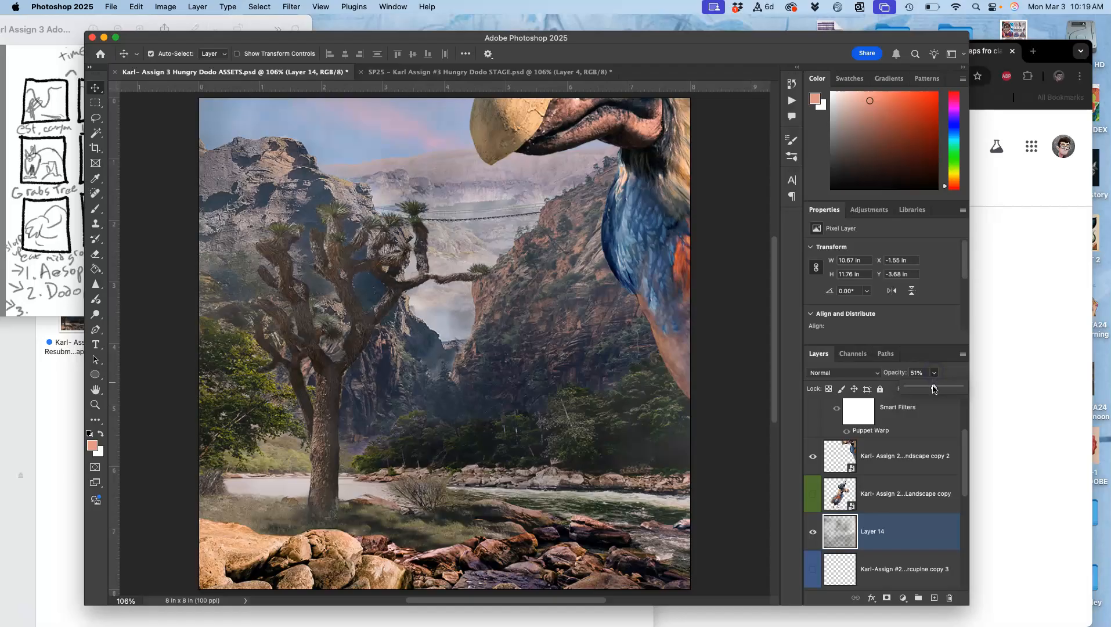
left_click_drag(923, 388, 923, 388)
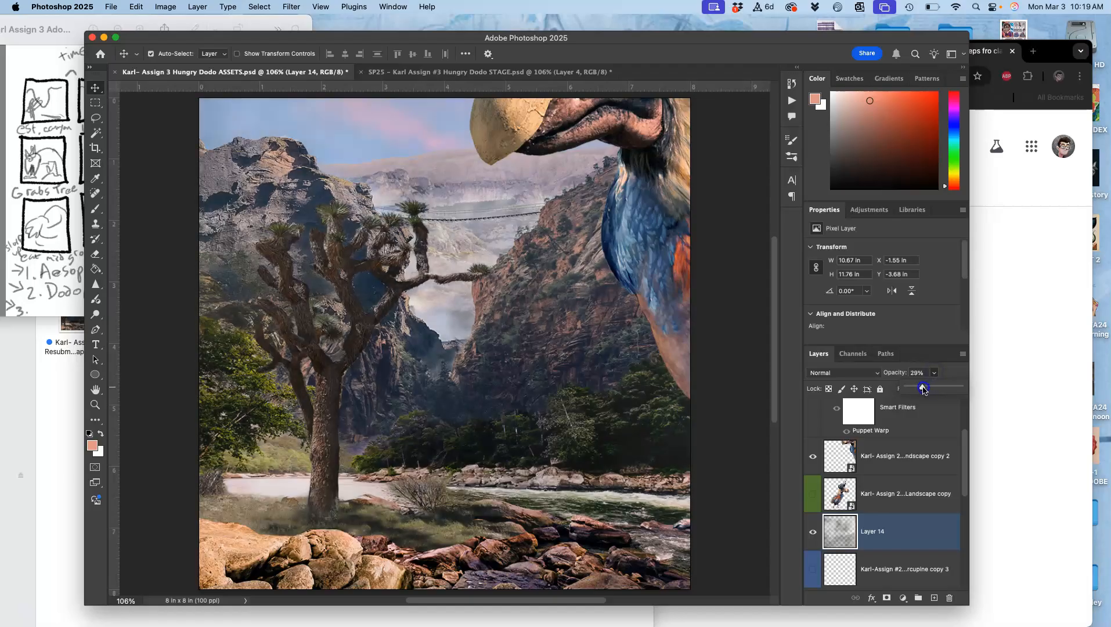
left_click(524, 72)
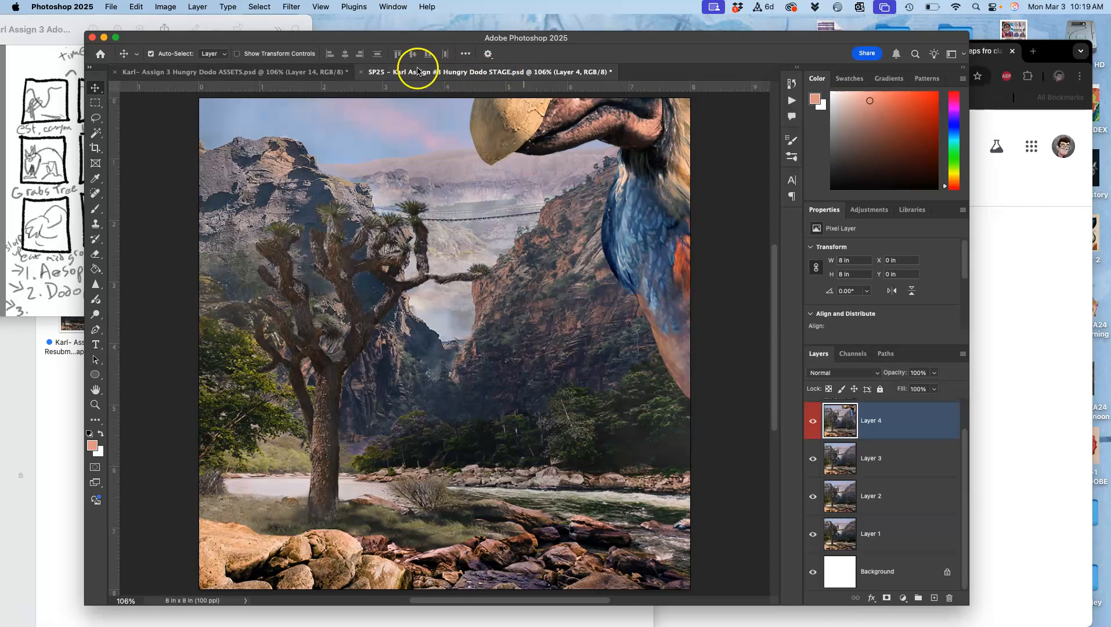
left_click(322, 72)
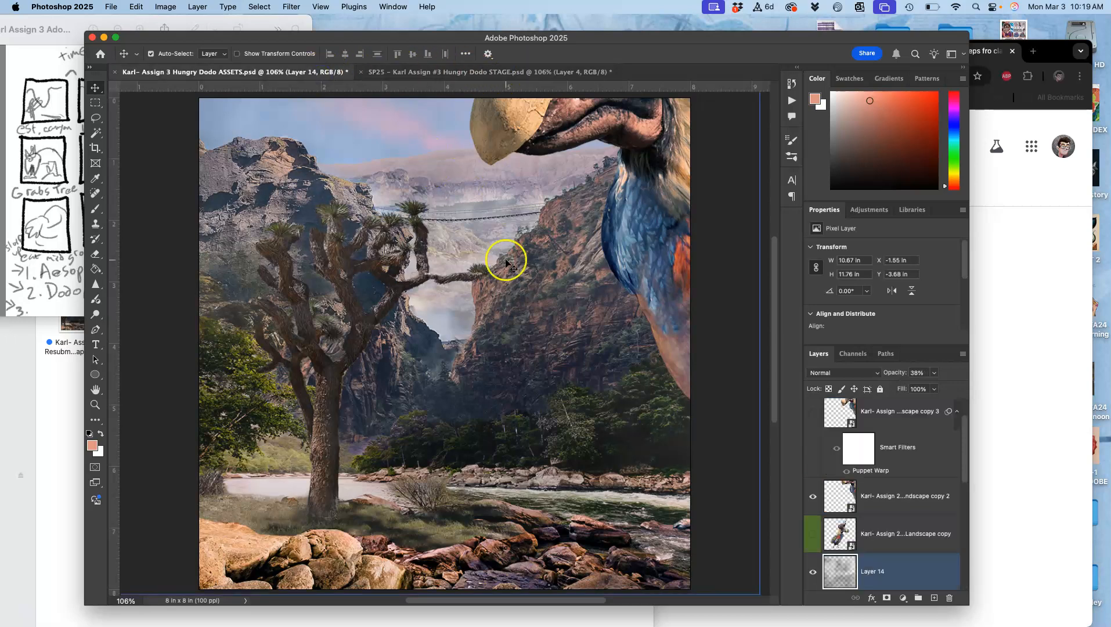
left_click(934, 372)
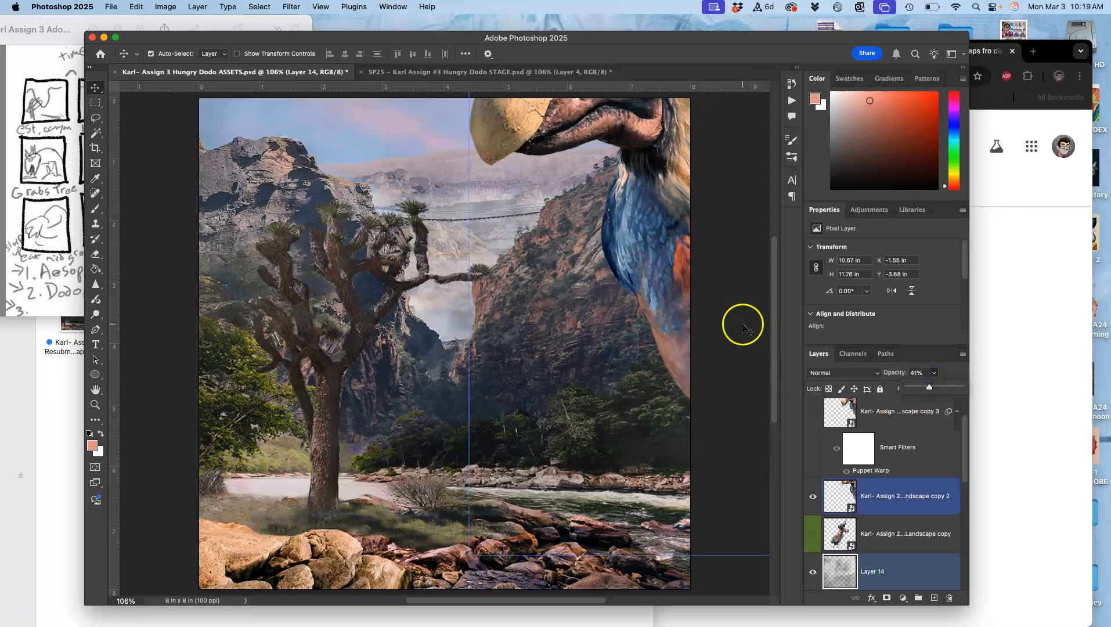
Move dodo copy 2 toward the canvas's upper-right corner, to about X 6.73 in and Y -4.44 in, leaving mainly its beak visible
left_click_drag(635, 214, 722, 213)
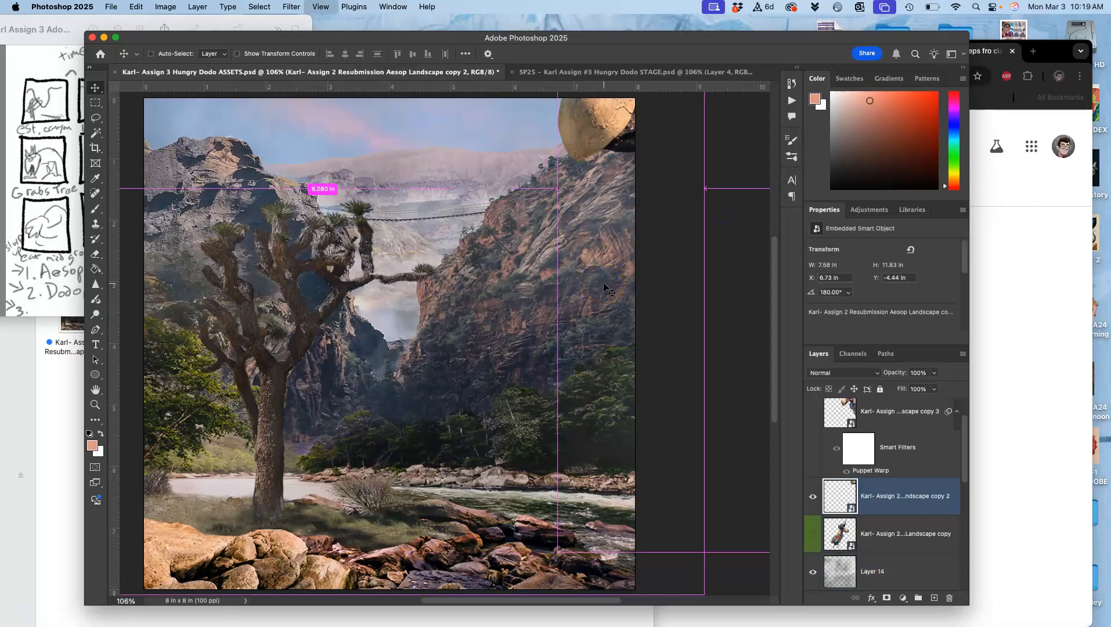
key("super+minus")
key("super+minus")
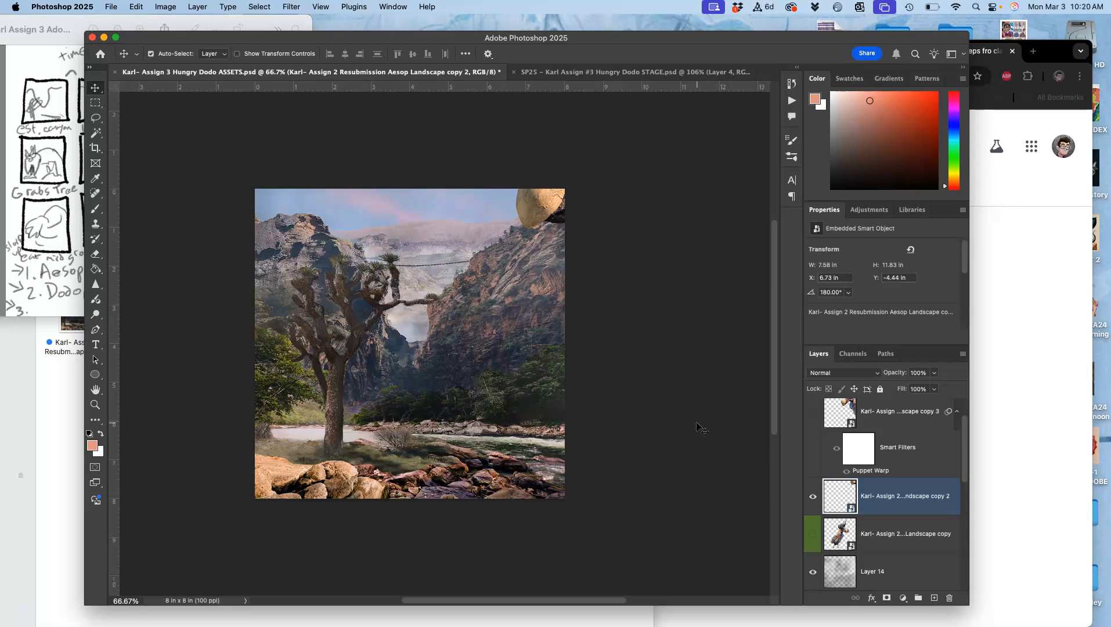
key("super+0")
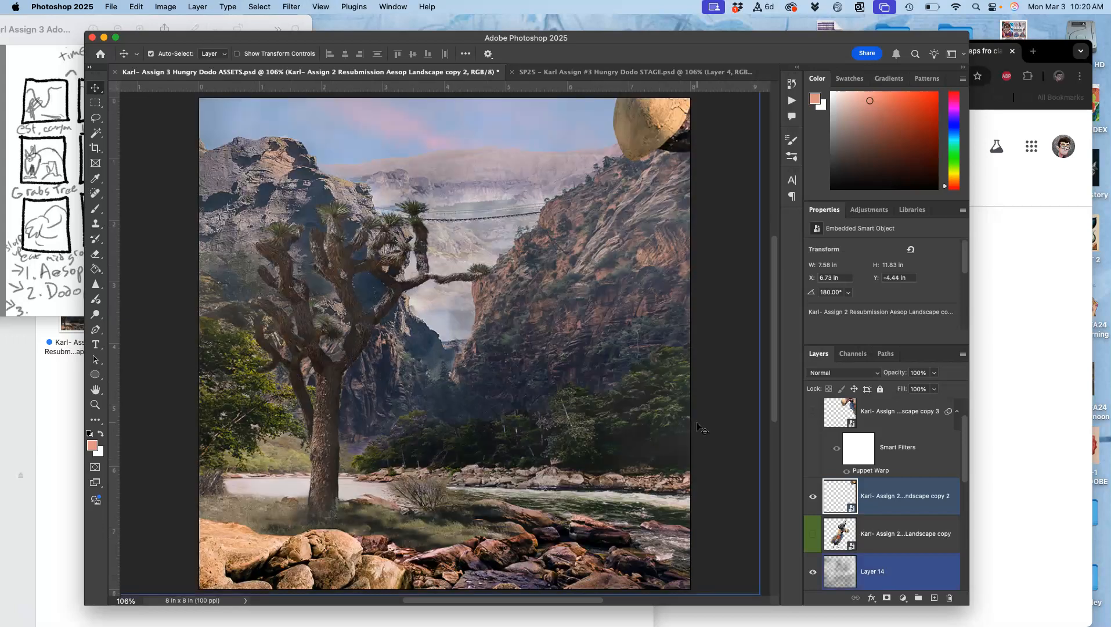
Merge a copy of all visible layers into a new layer above Layer 19 with the dodo's beak just entering
scroll(879, 452, "up", 2)
left_click(867, 429)
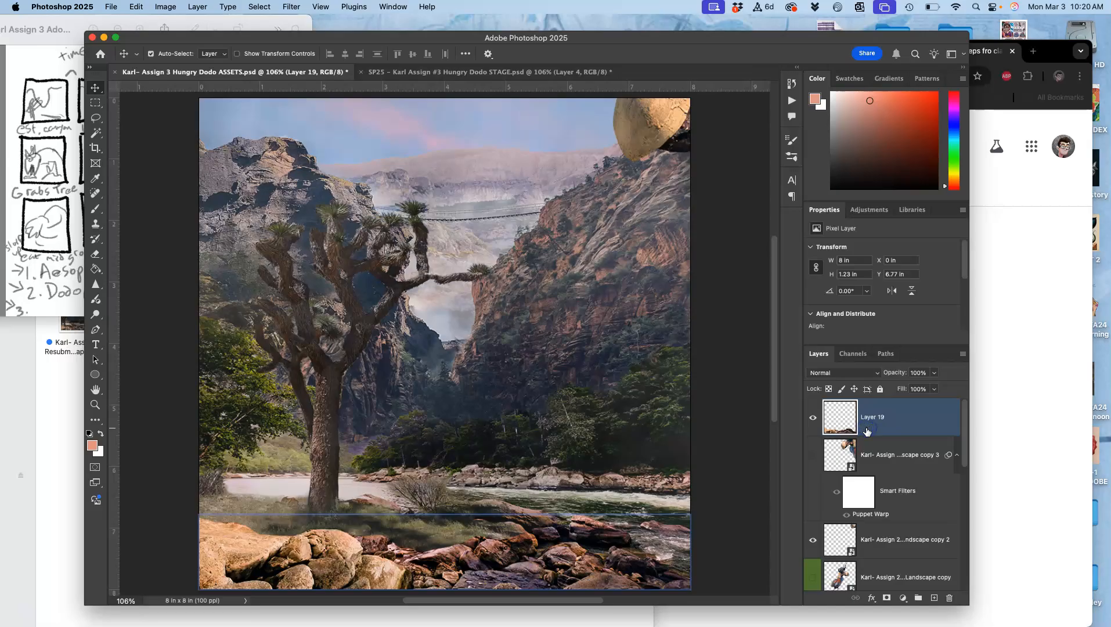
left_click(202, 9)
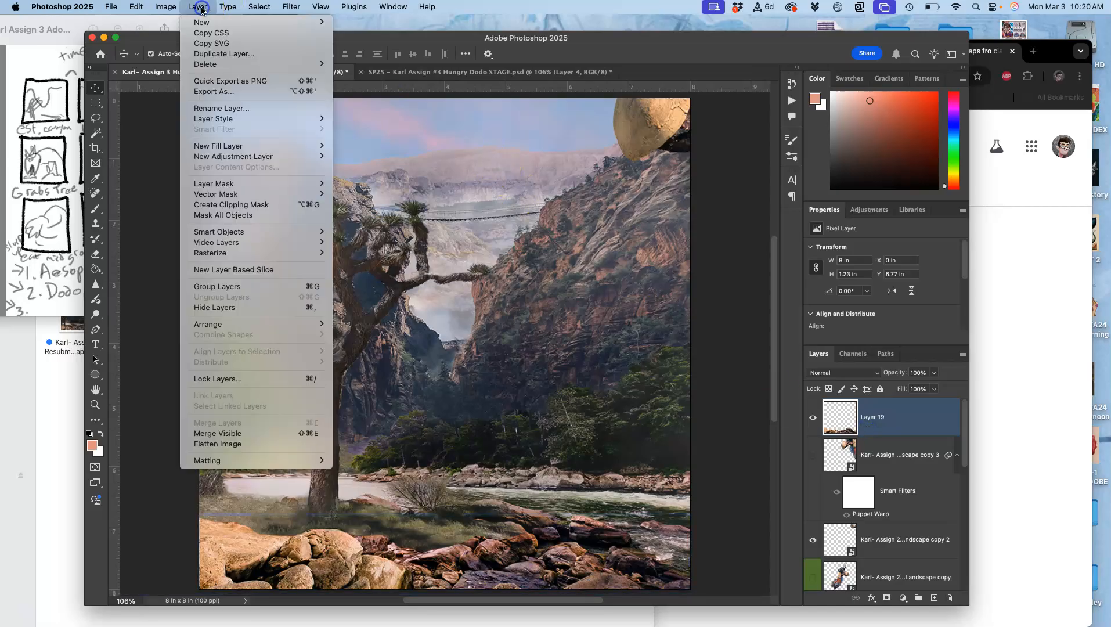
left_click(249, 434, "alt")
Copy the merged beak frame's full canvas and paste it into STAGE directly above the red-labelled Layer 4
key("super+a")
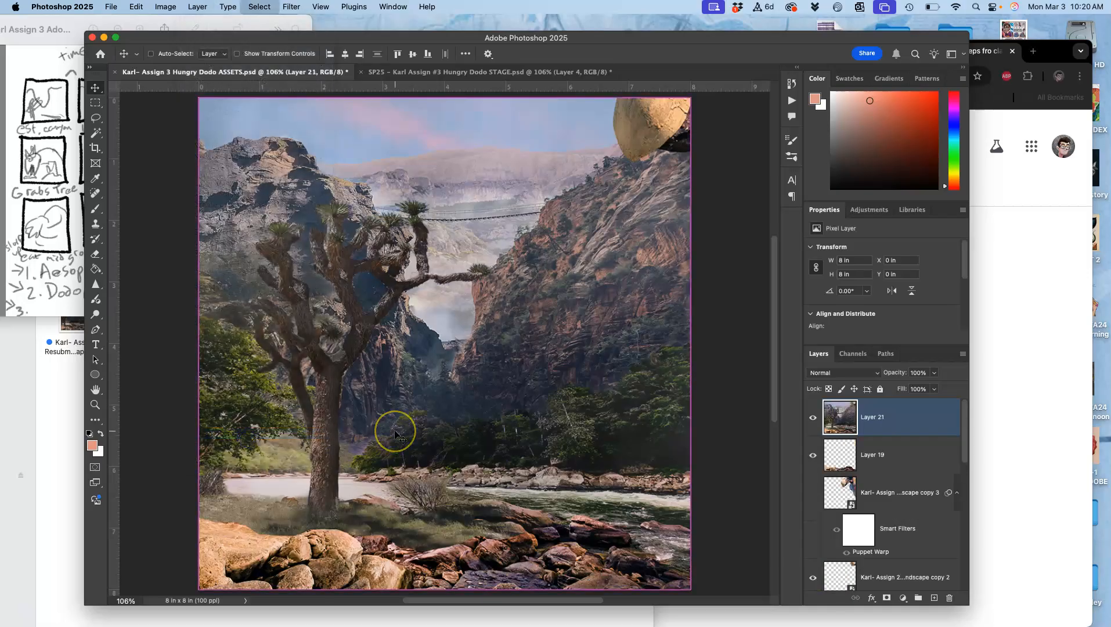
key("super+c")
left_click(494, 75)
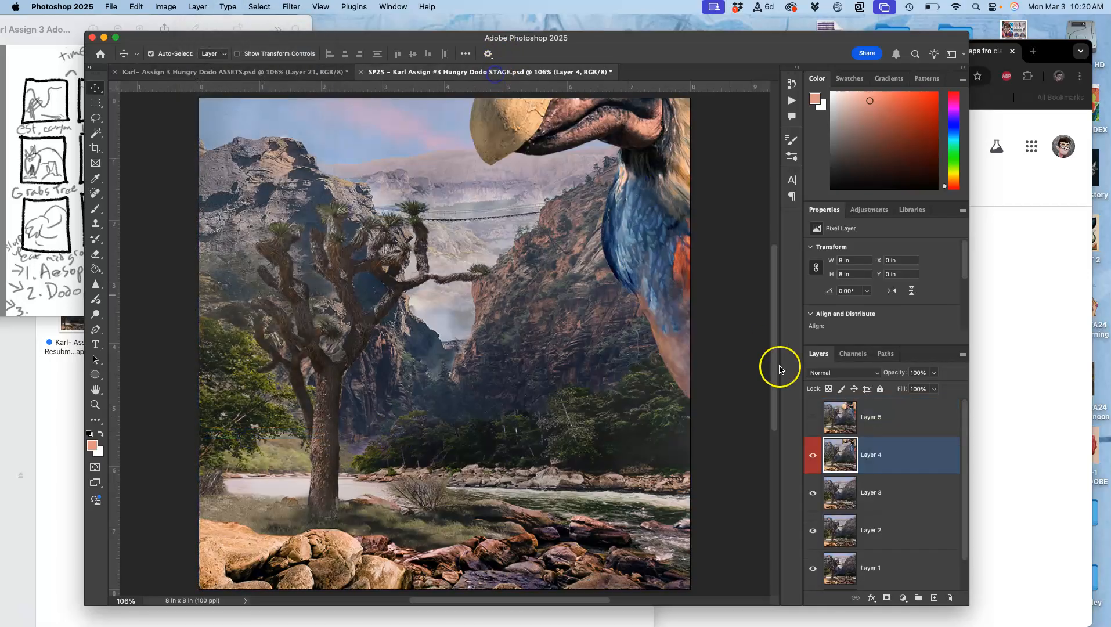
key("super+v")
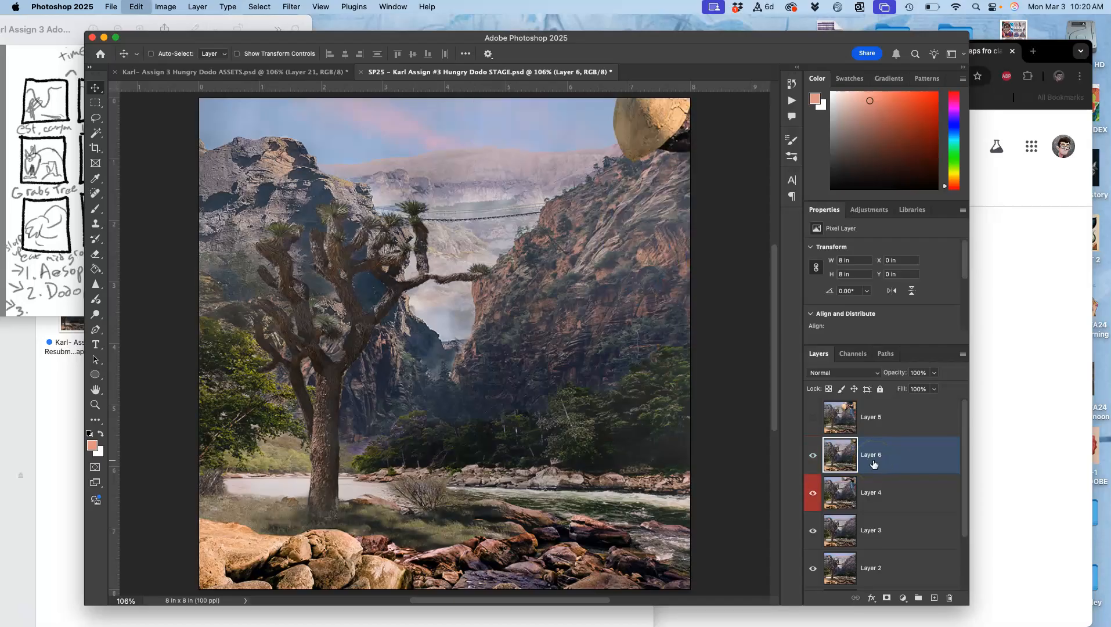
Delete the red-labelled Layer 4 and check the new beak frame against Layer 3 by switching its visibility
left_click(877, 493)
key("Delete")
left_click(812, 453)
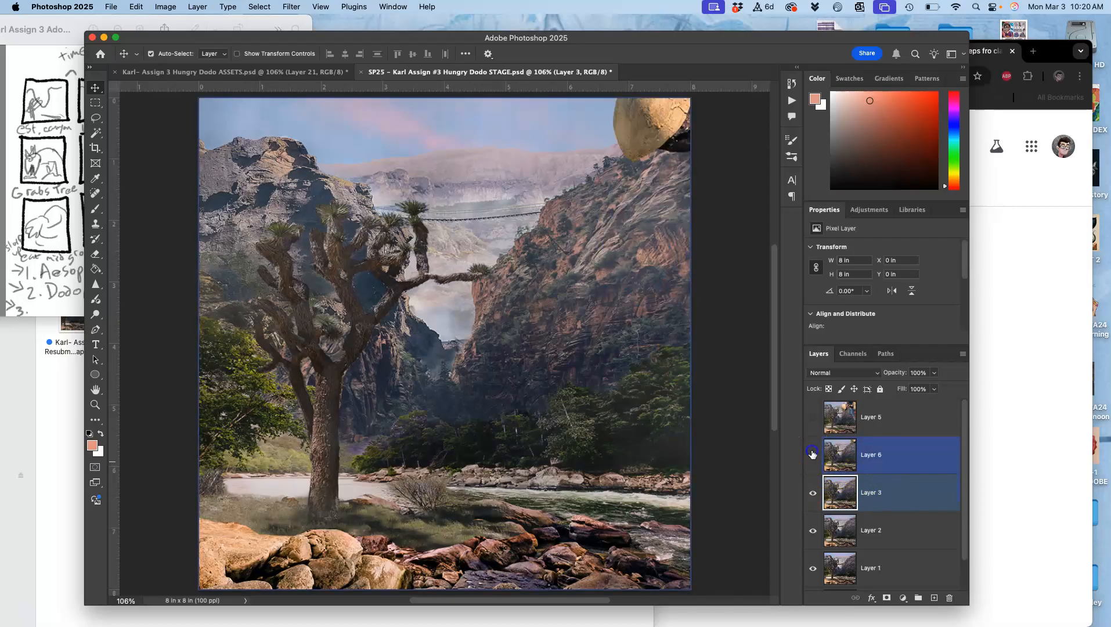
Compare Layer 6 in STAGE with Layer 3 by switching its visibility, leaving Layer 6 visible and selected
left_click(812, 454)
left_click(812, 454)
left_click(812, 454)
left_click(812, 454)
left_click(812, 454)
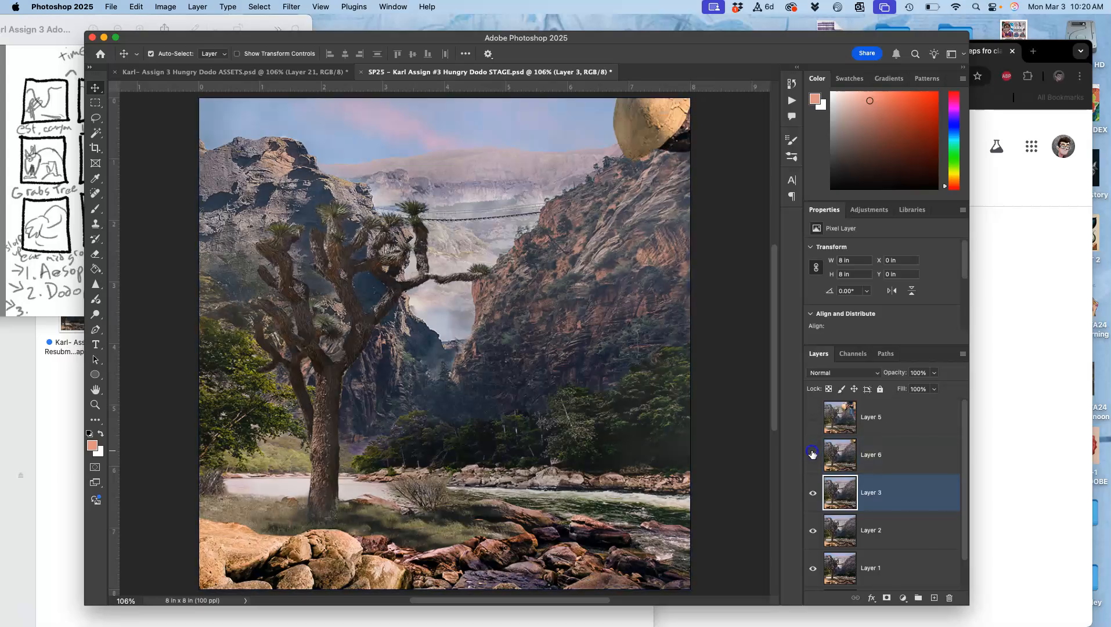
left_click(812, 454)
left_click(812, 454)
left_click(812, 454)
left_click(812, 454)
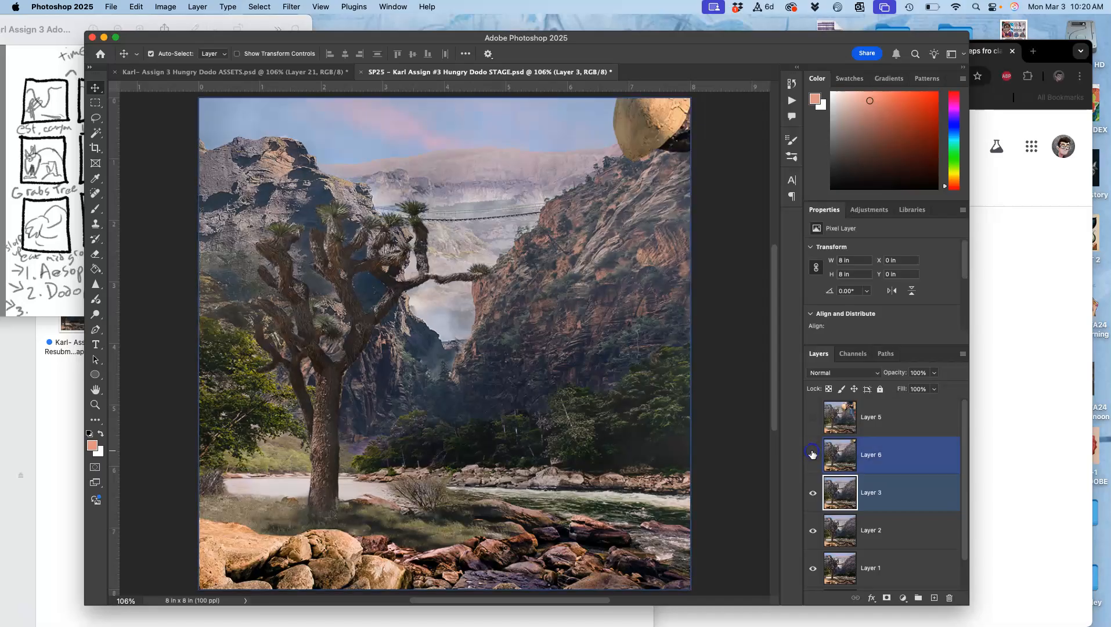
left_click(871, 456)
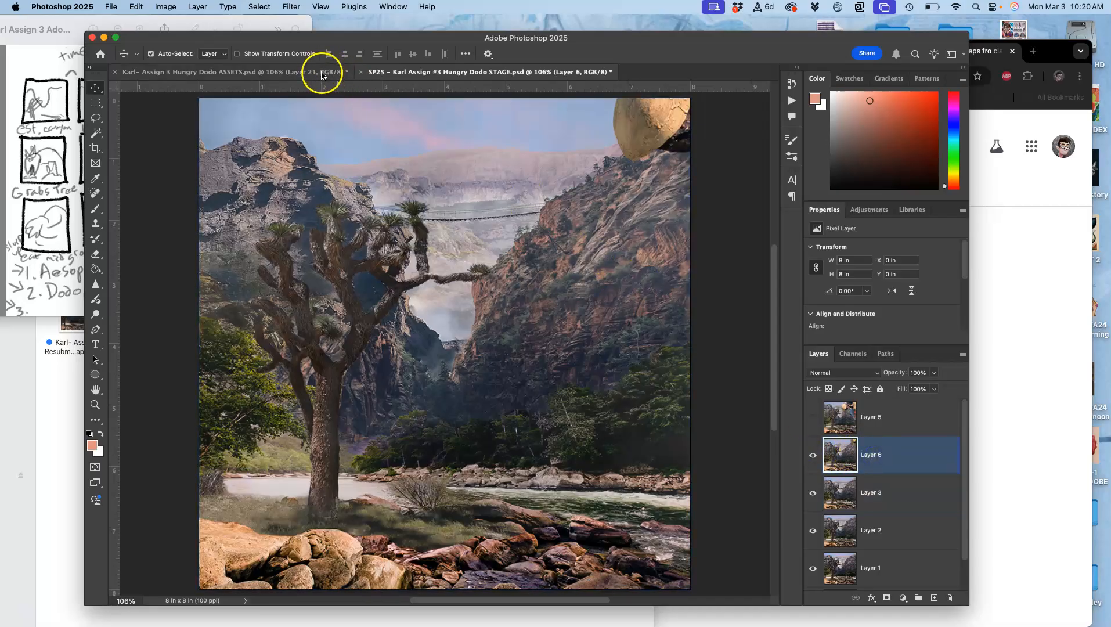
Consult the storyboard sketch in Preview for the dodo's next pose, and return to the ASSETS document in Photoshop
left_click(301, 77)
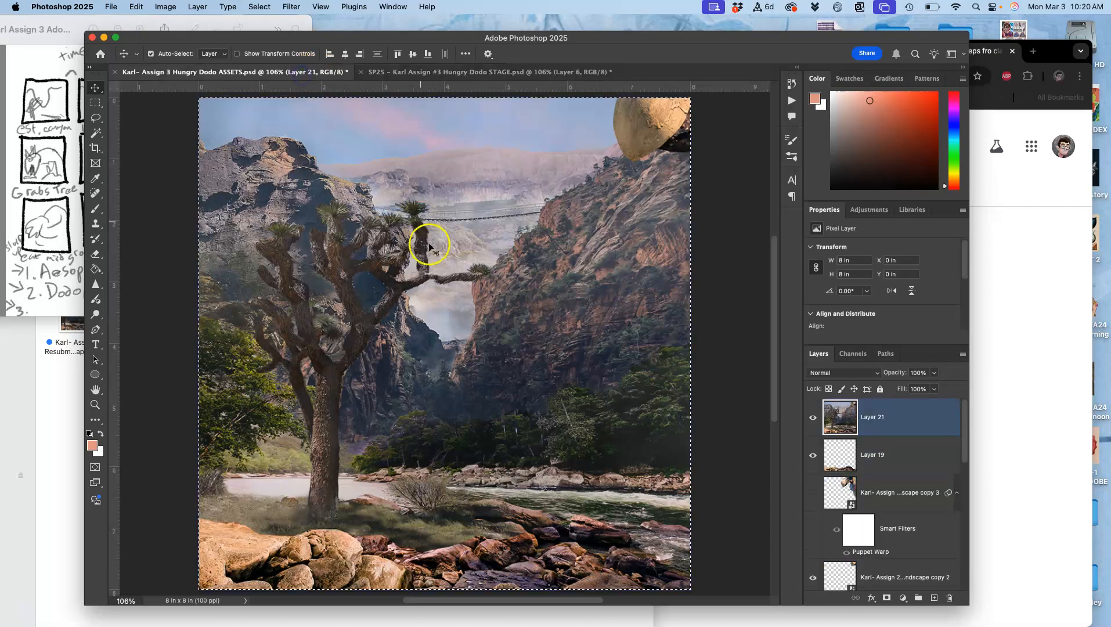
left_click(64, 160)
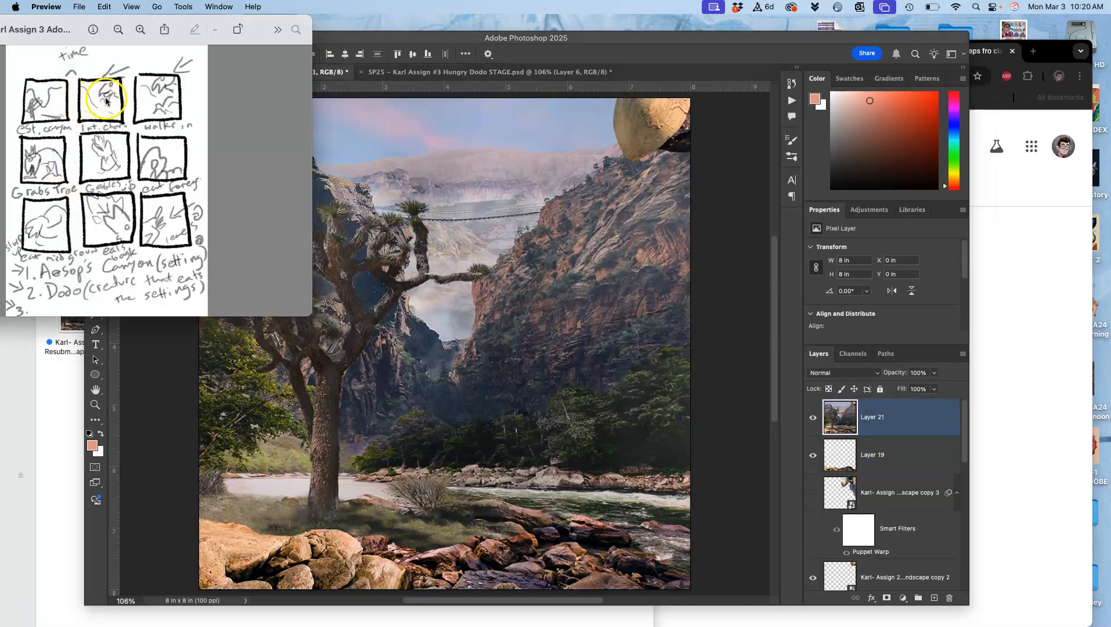
left_click(401, 188)
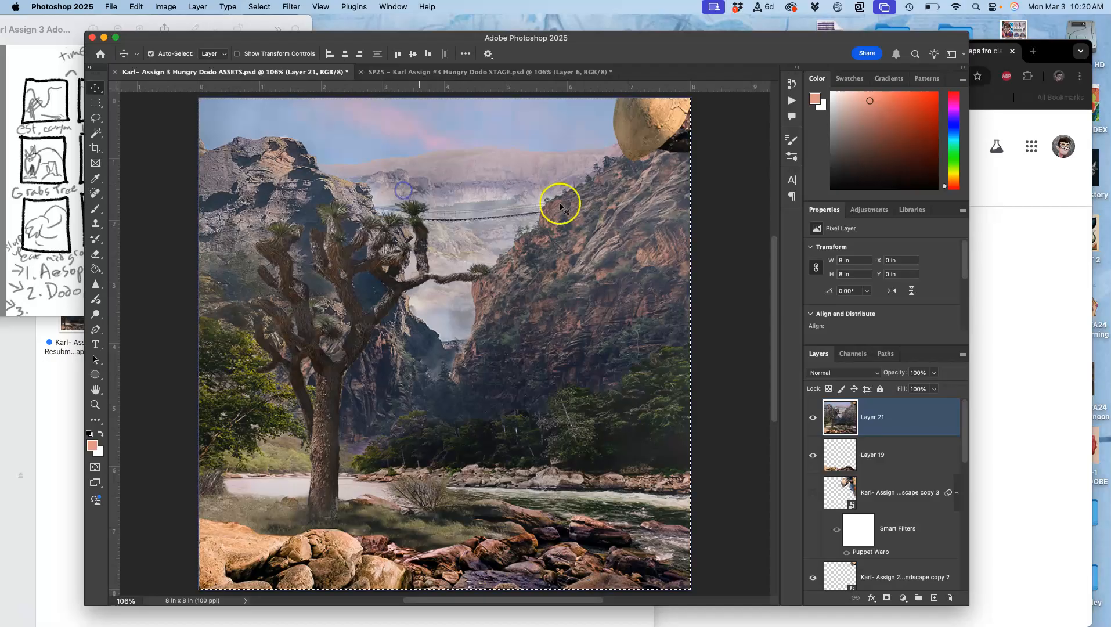
left_click(418, 72)
left_click(304, 71)
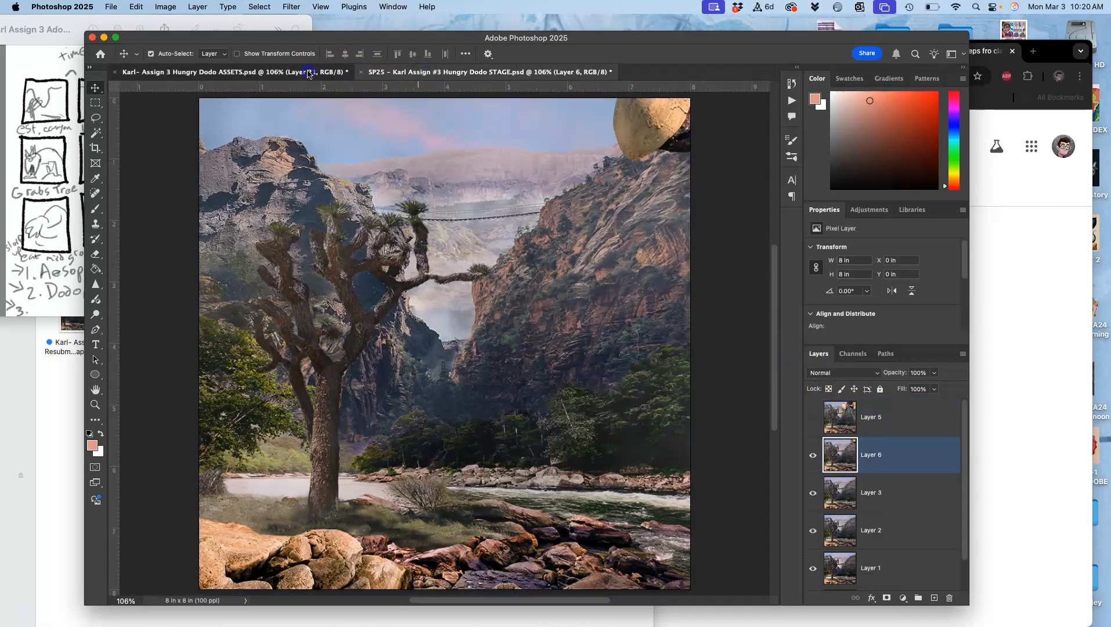
Clear the full-canvas selection in ASSETS and delete the merged beak scene, Layer 21
left_click(868, 454)
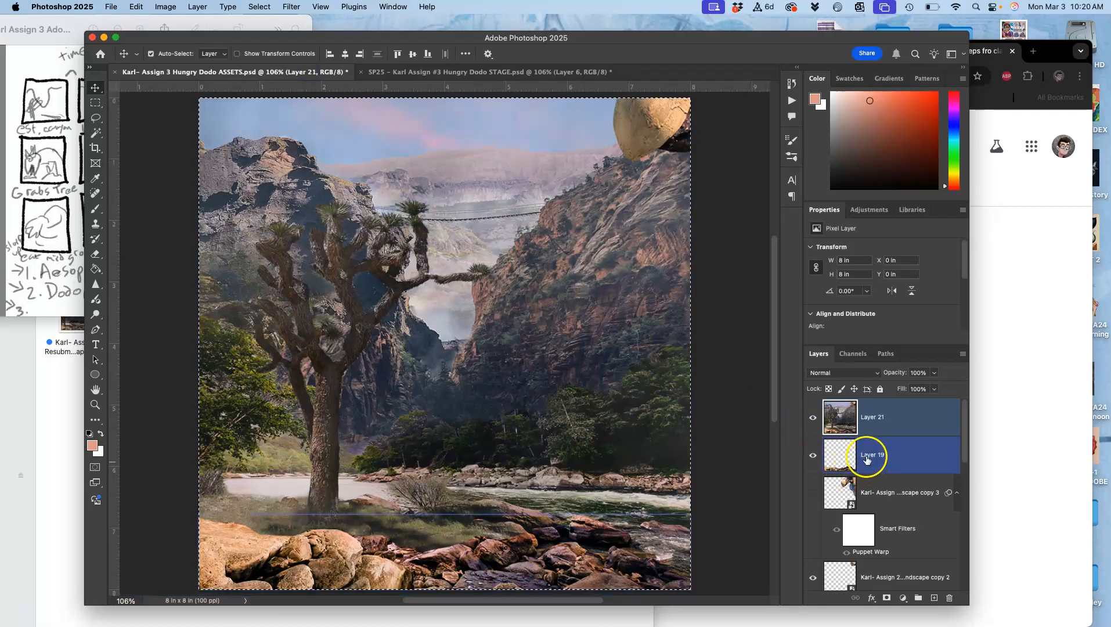
left_click(881, 432)
key("super+d")
key("Delete")
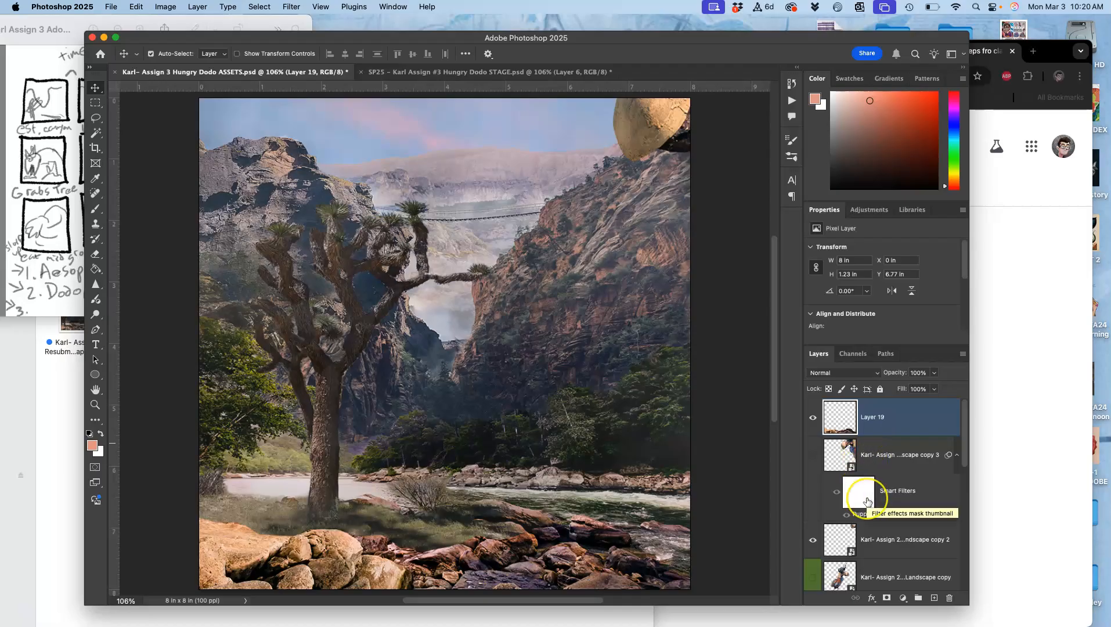
Duplicate the dodo smart object ending in "Landscape copy 2" in ASSETS
scroll(867, 500, "down", 5)
scroll(867, 501, "up", 5)
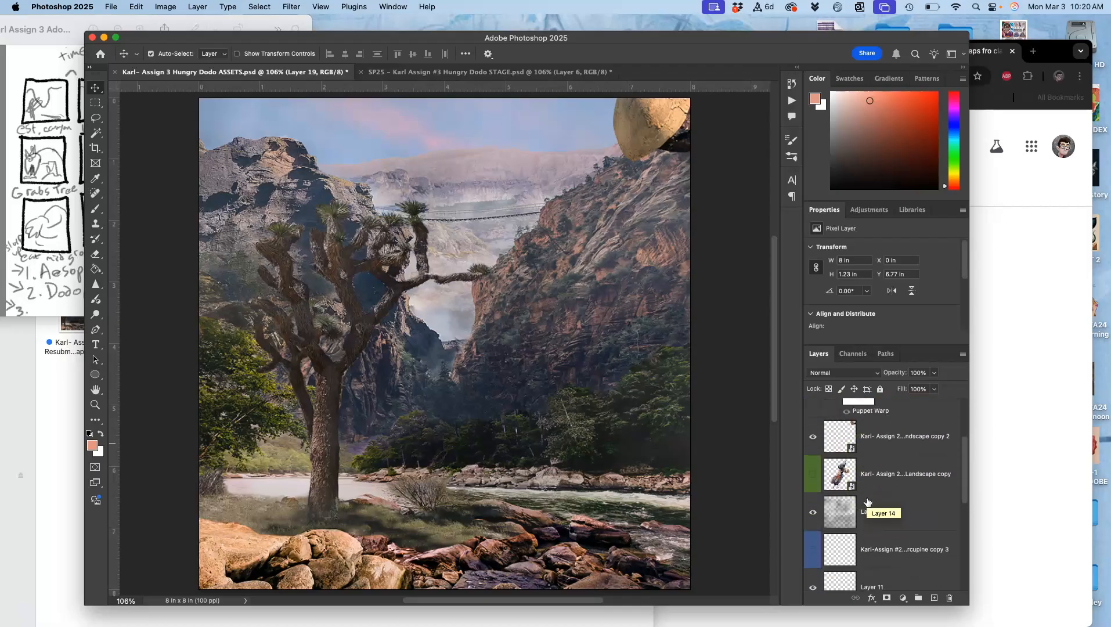
scroll(867, 501, "down", 2)
left_click(877, 497)
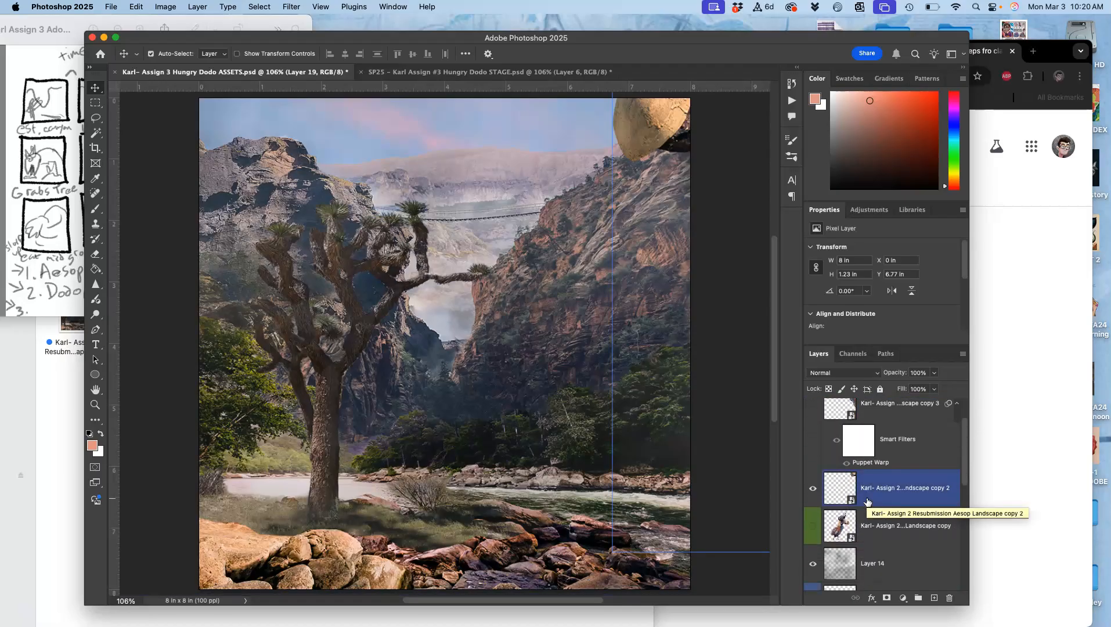
key("super+j")
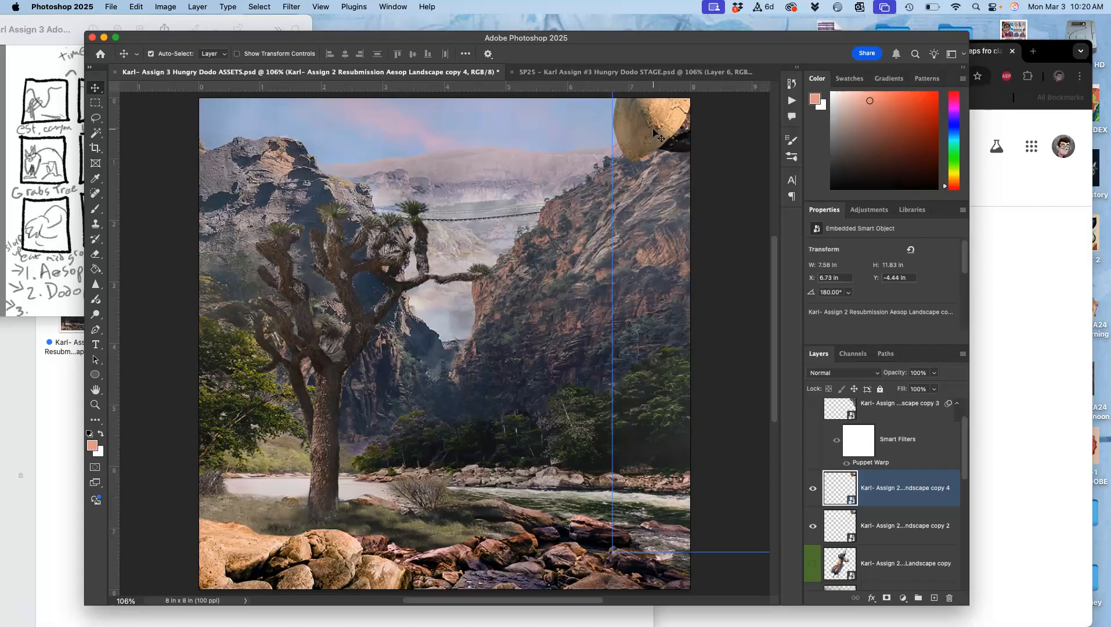
Move the duplicated dodo farther into the upper-right sky, to about X 5.63 in and Y -3.35 in, rotating it to about 169.74°
key("super+t")
left_click_drag(653, 127, 604, 154)
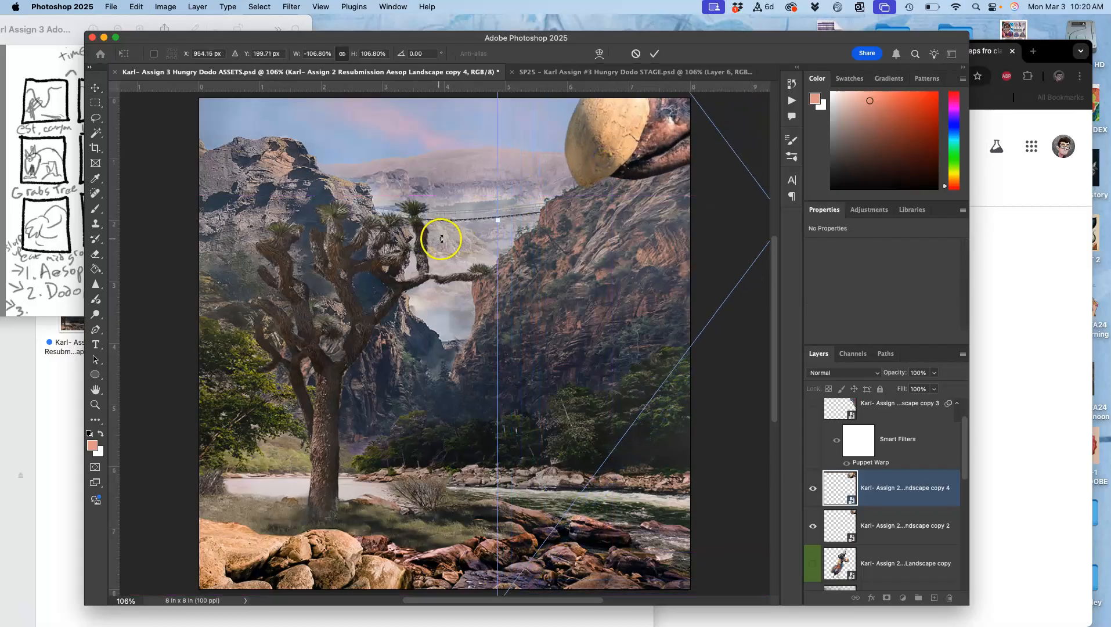
left_click_drag(456, 240, 480, 294)
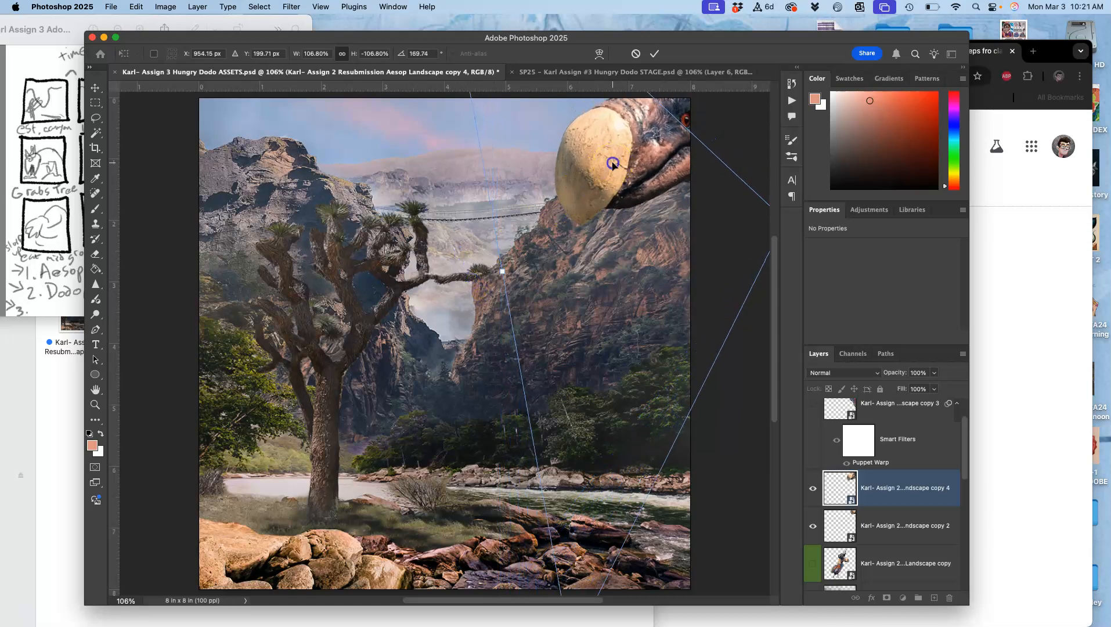
left_click_drag(610, 163, 609, 162)
key("Return")
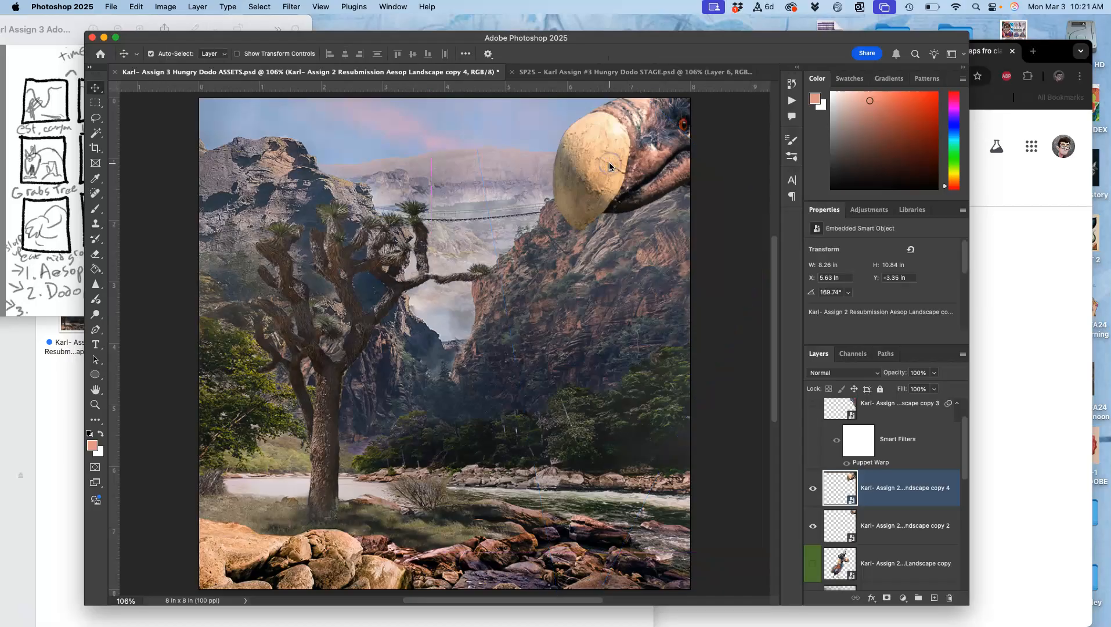
Duplicate the fog on Layer 14 and raise the copy to the top of the layer stack, above Layer 19
scroll(884, 468, "down", 2)
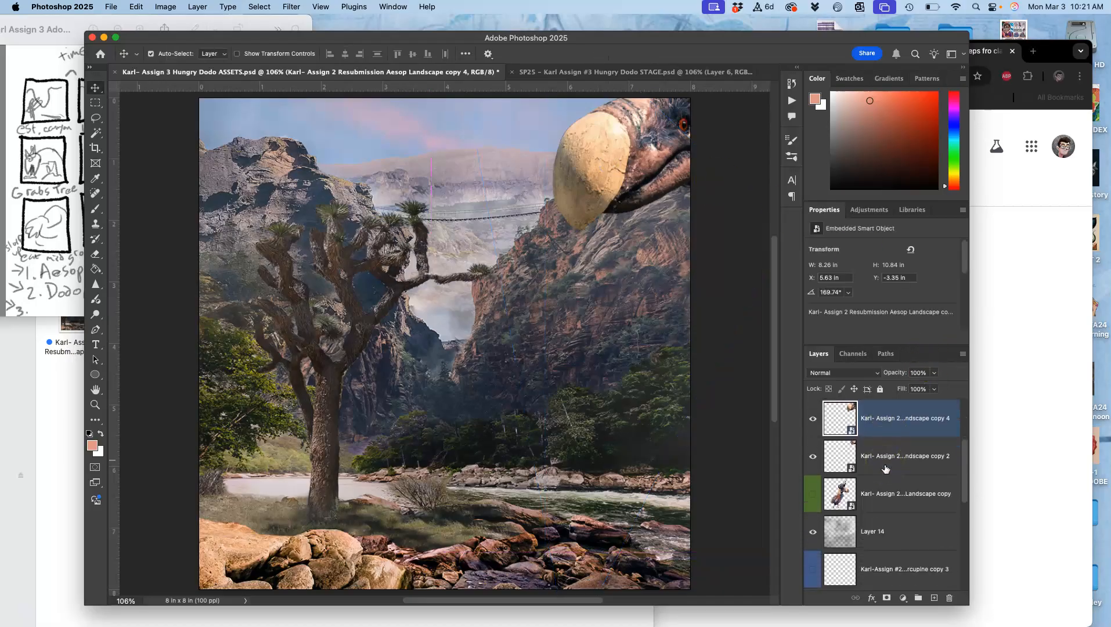
left_click(884, 530, "super")
left_click(885, 530)
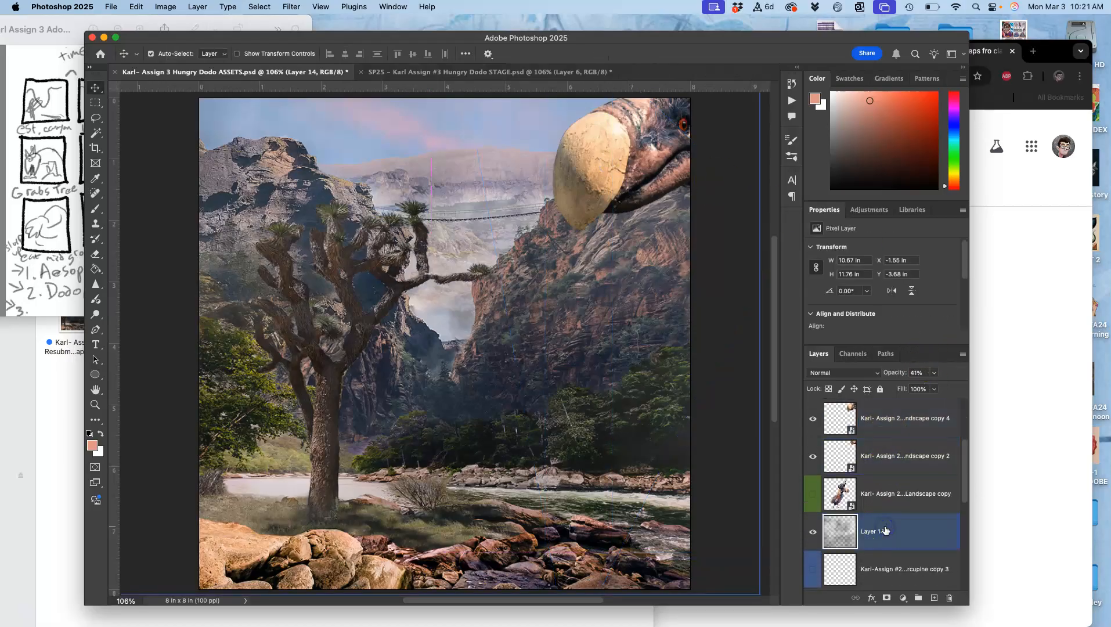
key("super+j")
key("super+]")
key("super+]")
key("super+]")
key("super+]")
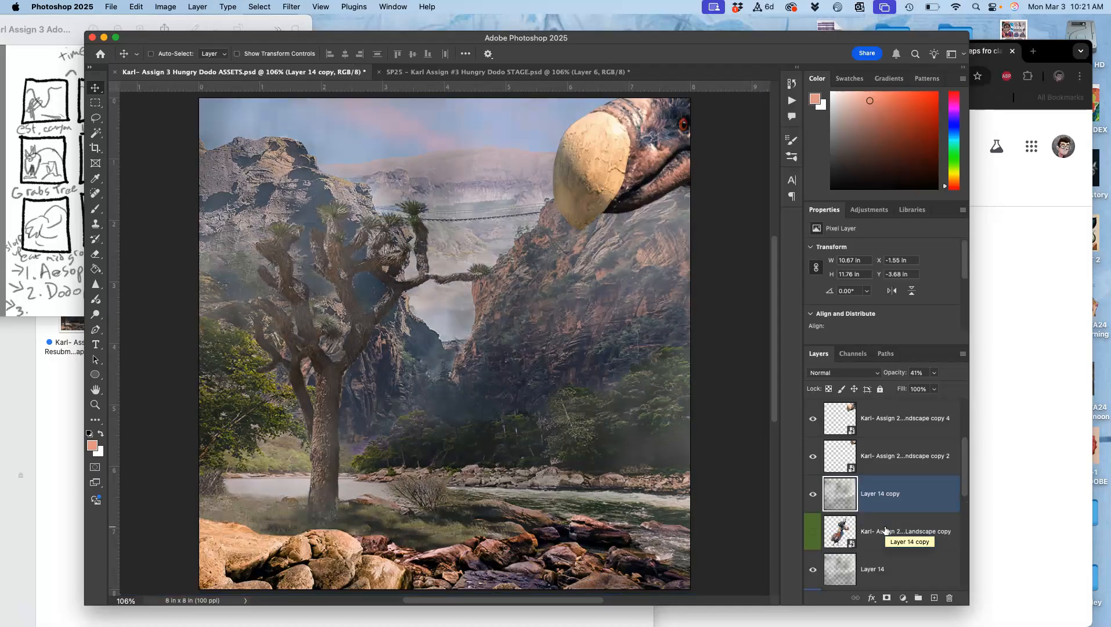
key("super+]")
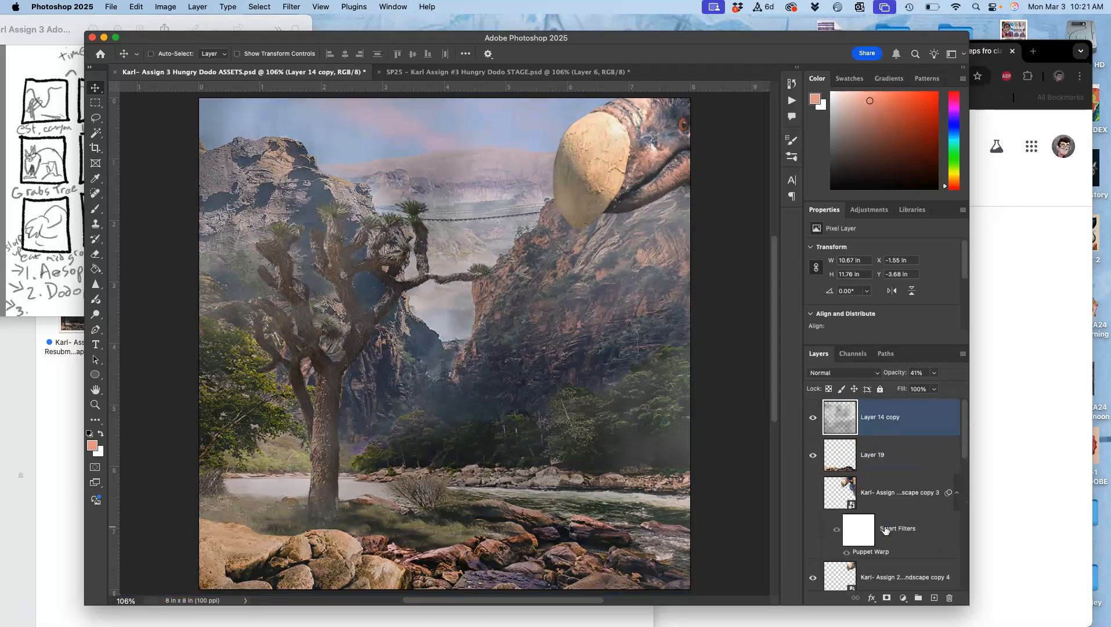
Lower the fog opacities, setting Layer 14 to about 27% and Layer 14 copy to about 14%
left_click(934, 373)
left_click_drag(909, 389, 913, 389)
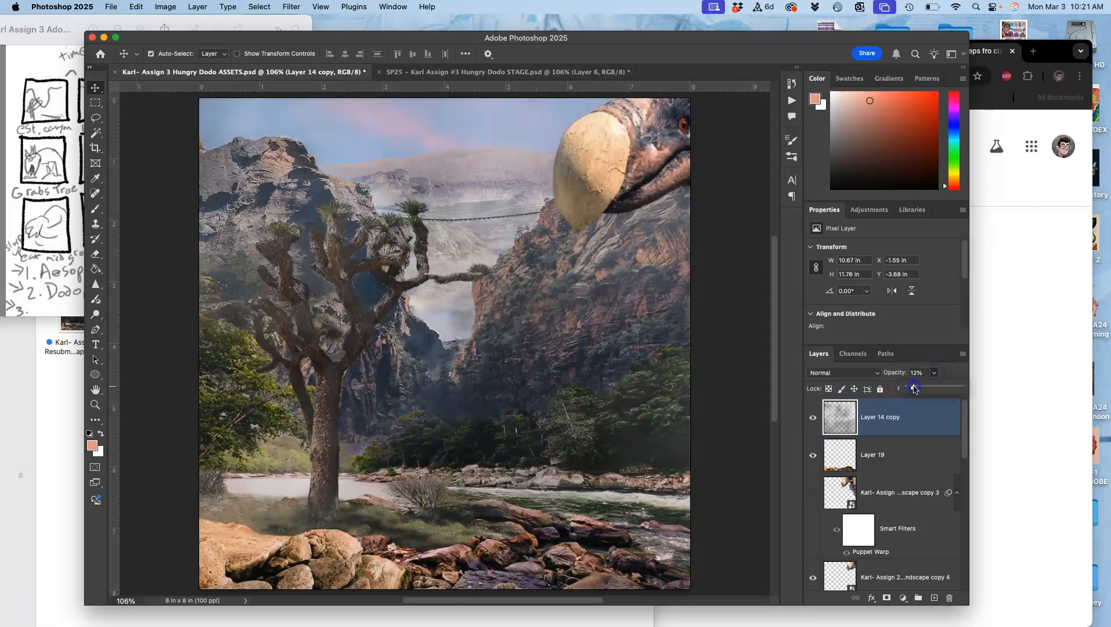
scroll(880, 484, "down", 6)
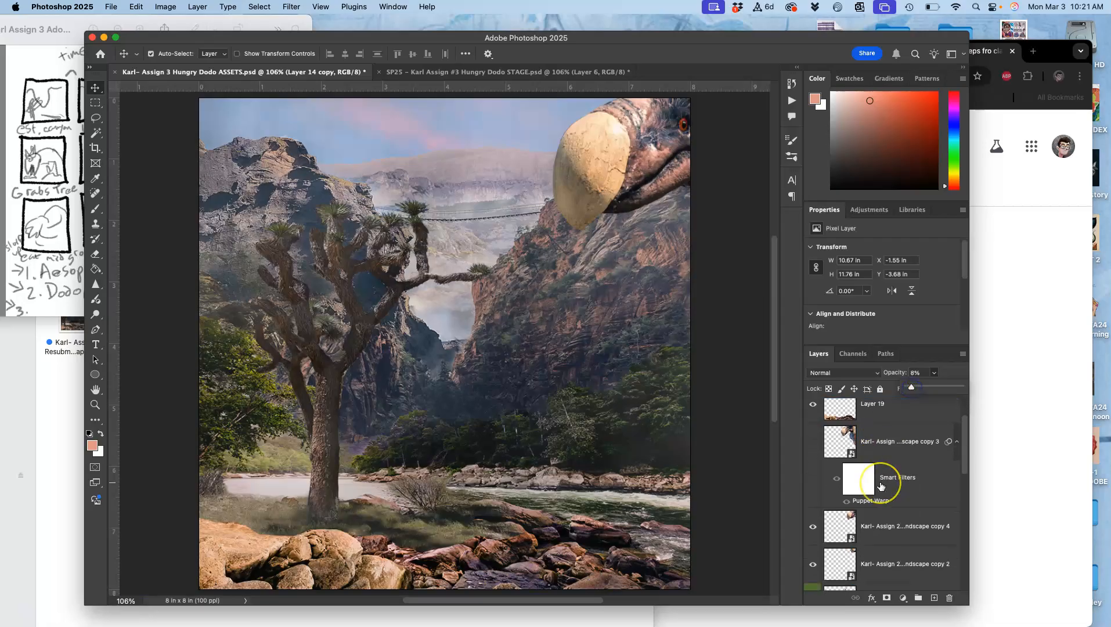
left_click(875, 516)
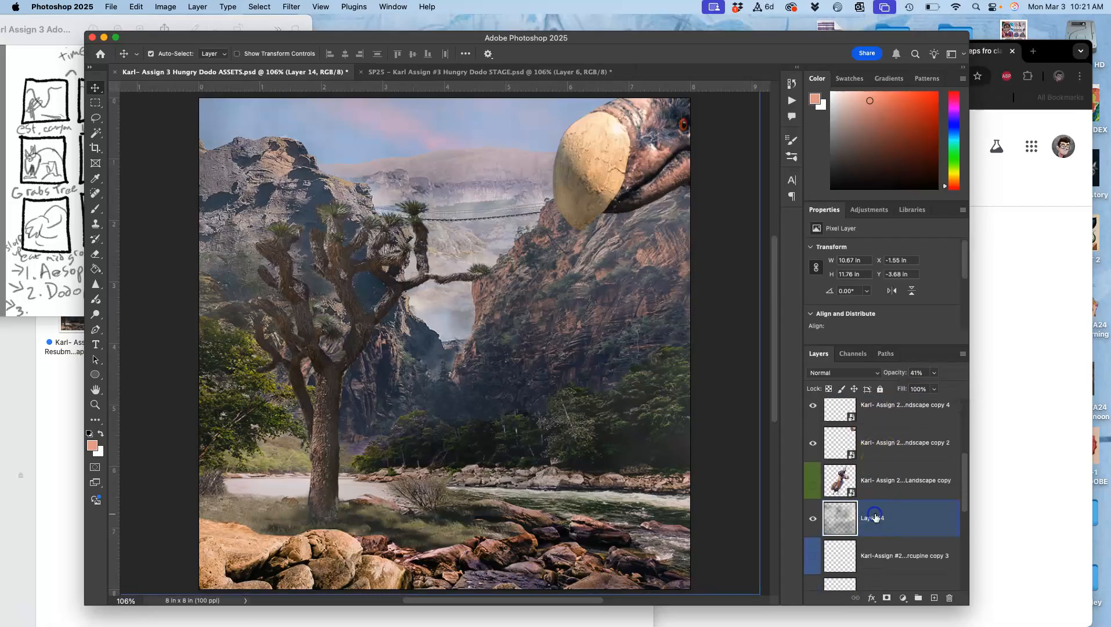
left_click(934, 373)
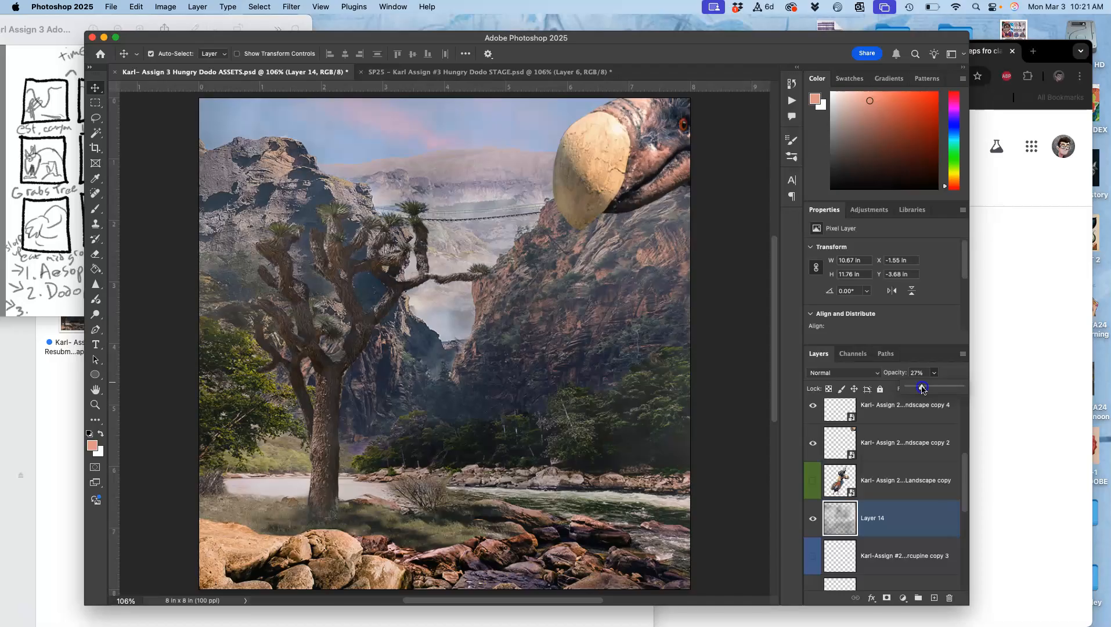
scroll(896, 456, "up", 5)
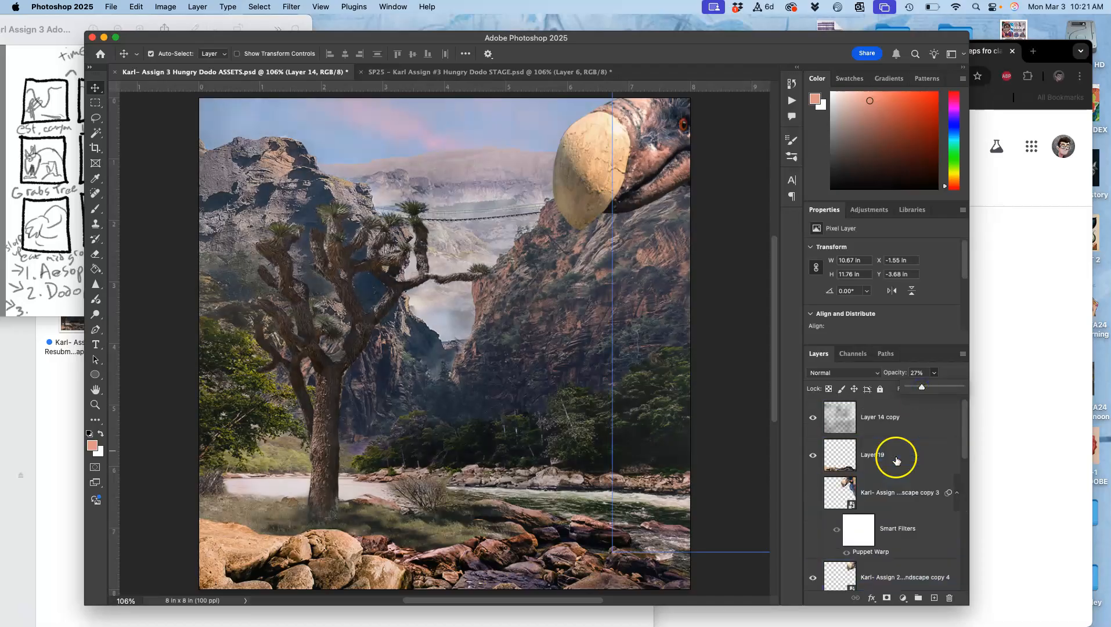
left_click(880, 415)
left_click(935, 374)
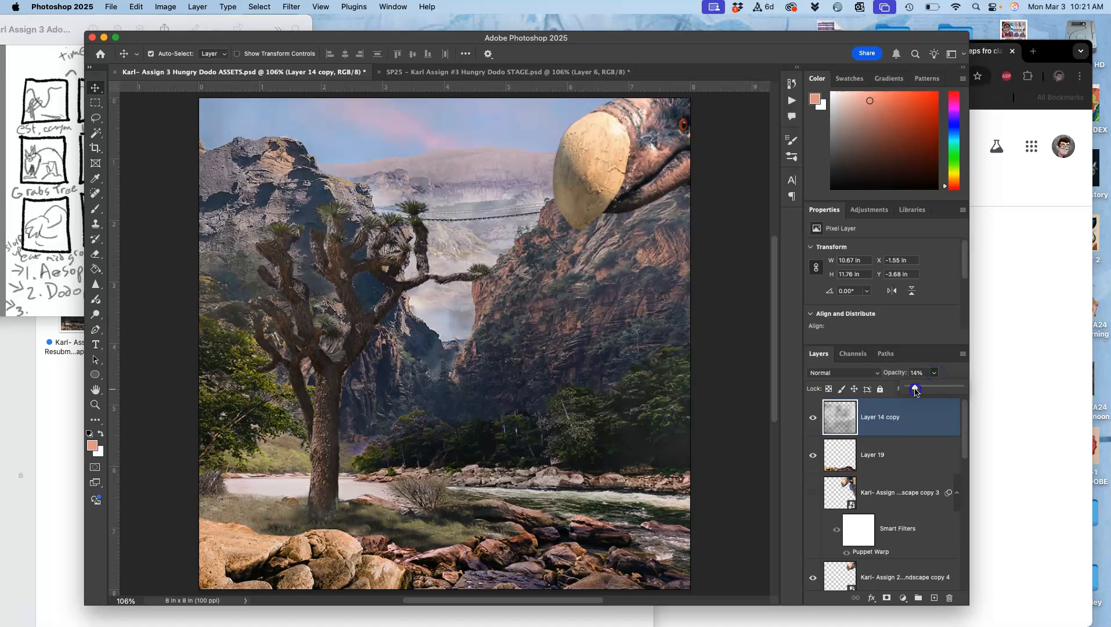
Compare the fog in the ASSETS scene with the Layer 6 frame in STAGE
left_click(501, 73)
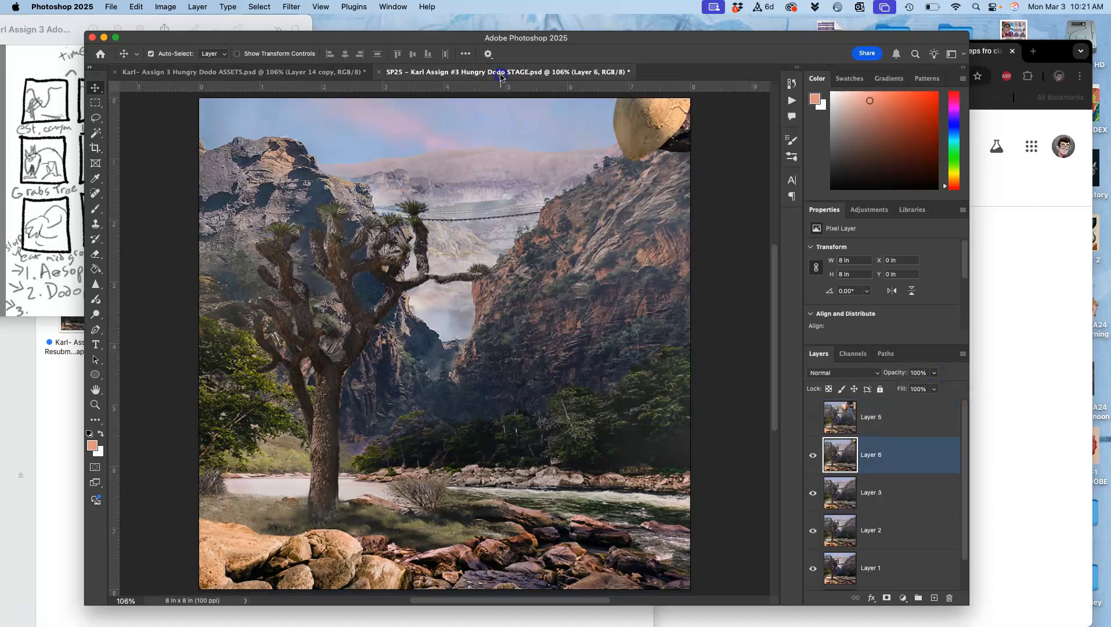
left_click(341, 72)
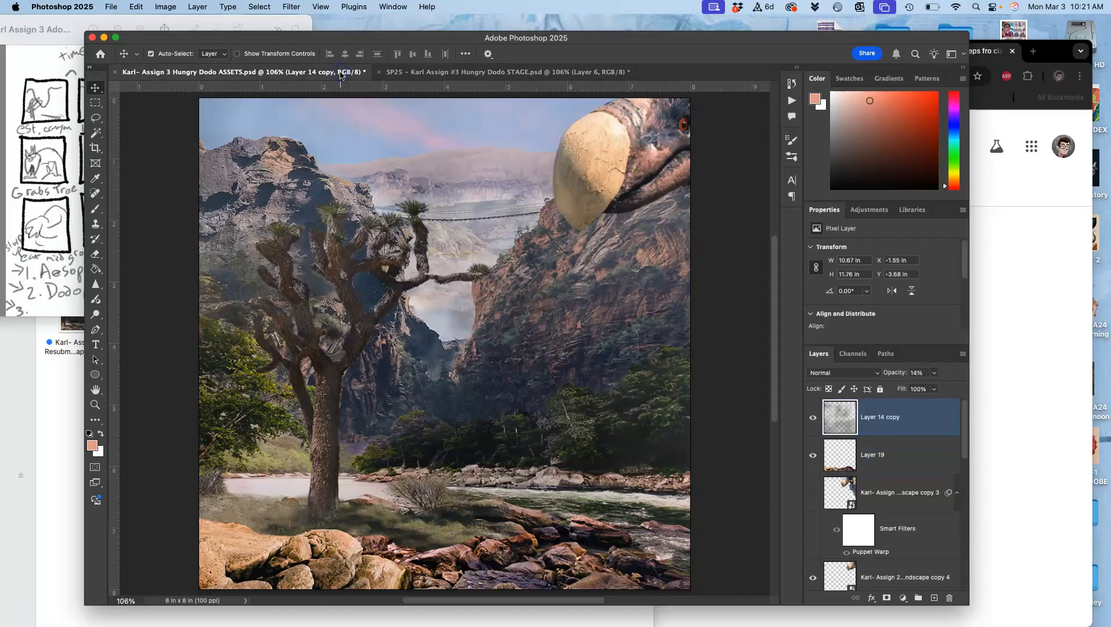
left_click(443, 73)
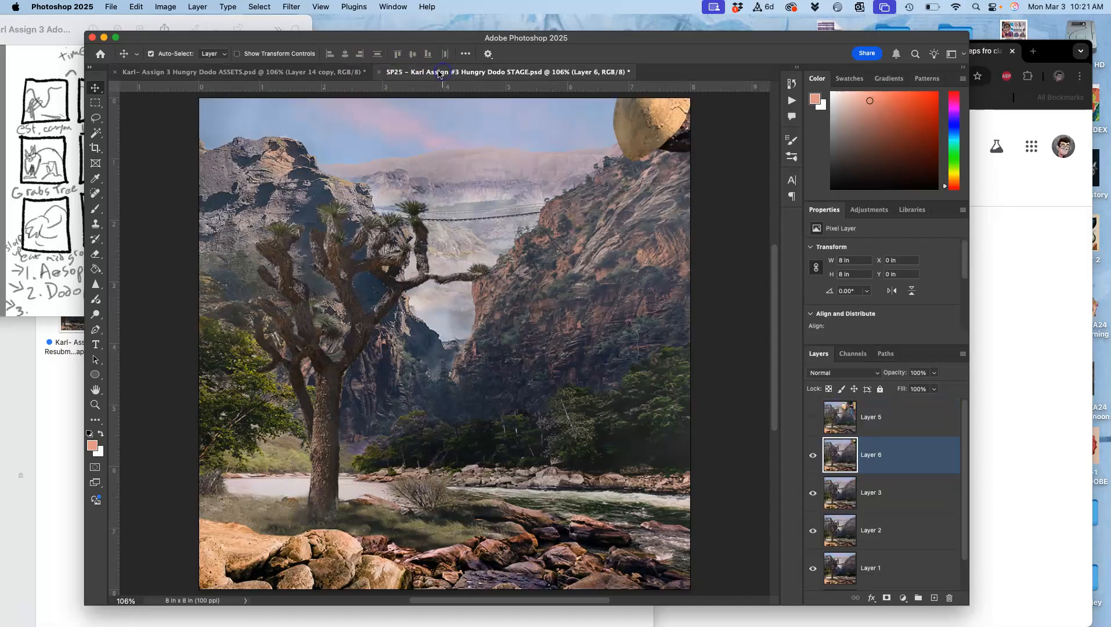
left_click(311, 73)
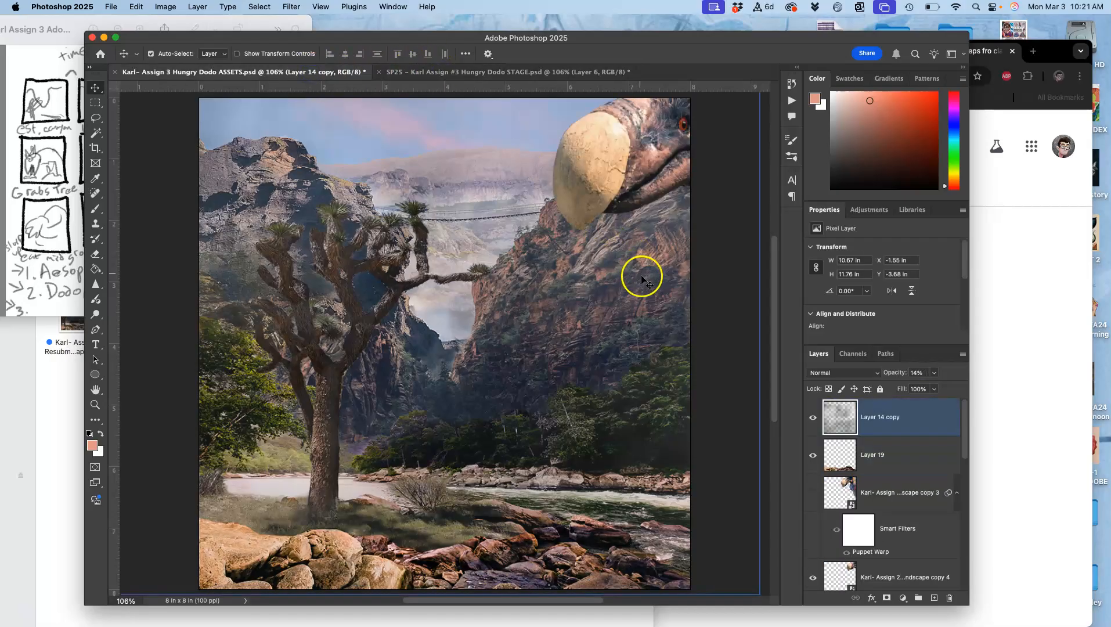
Check Layer 20's effect on the ASSETS scene by switching its visibility, and compare the scene with STAGE again
scroll(836, 467, "down", 5)
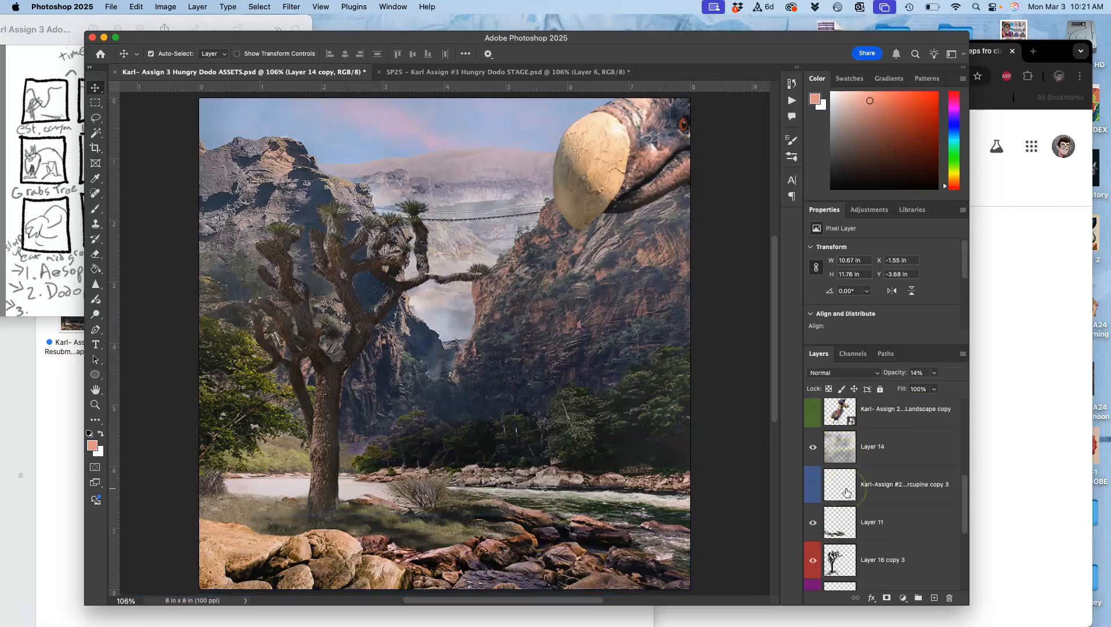
scroll(846, 493, "down", 2)
left_click(818, 480)
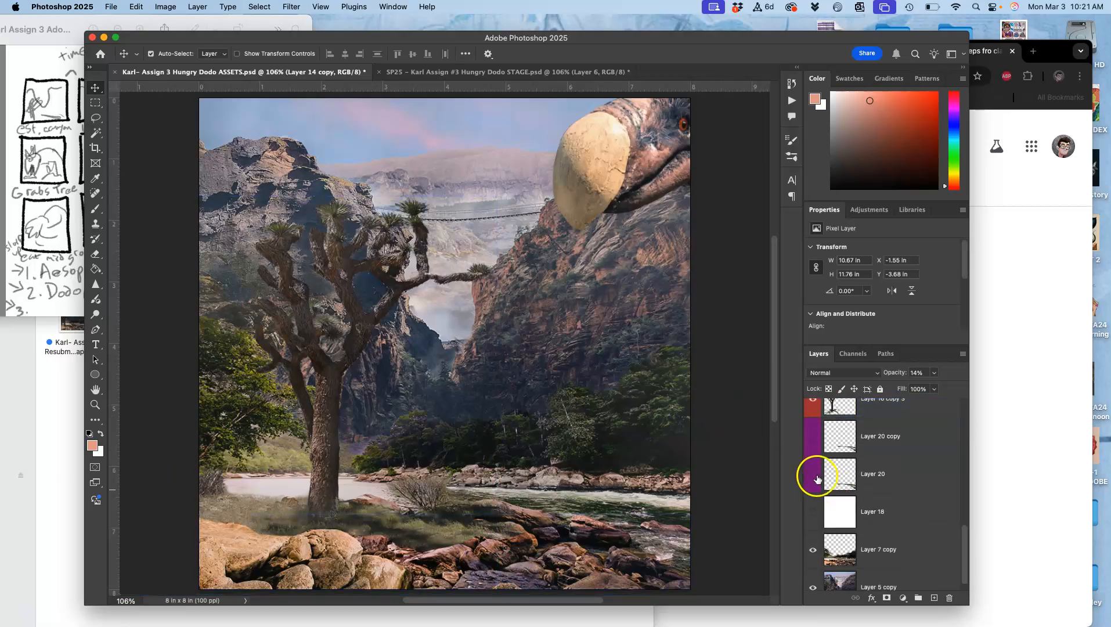
left_click(813, 474)
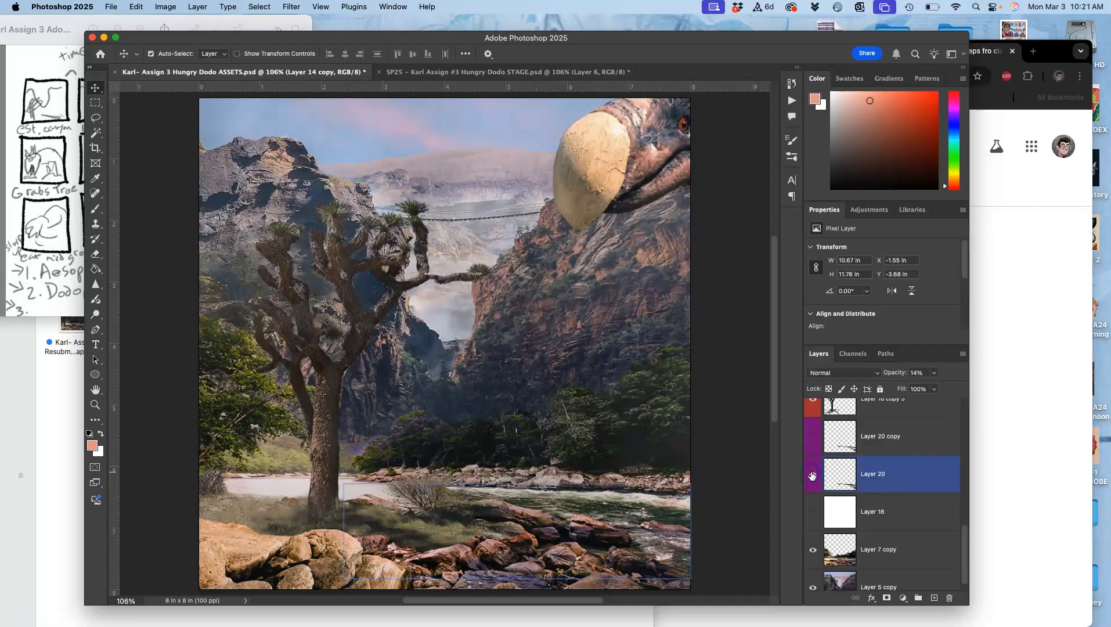
left_click(534, 72)
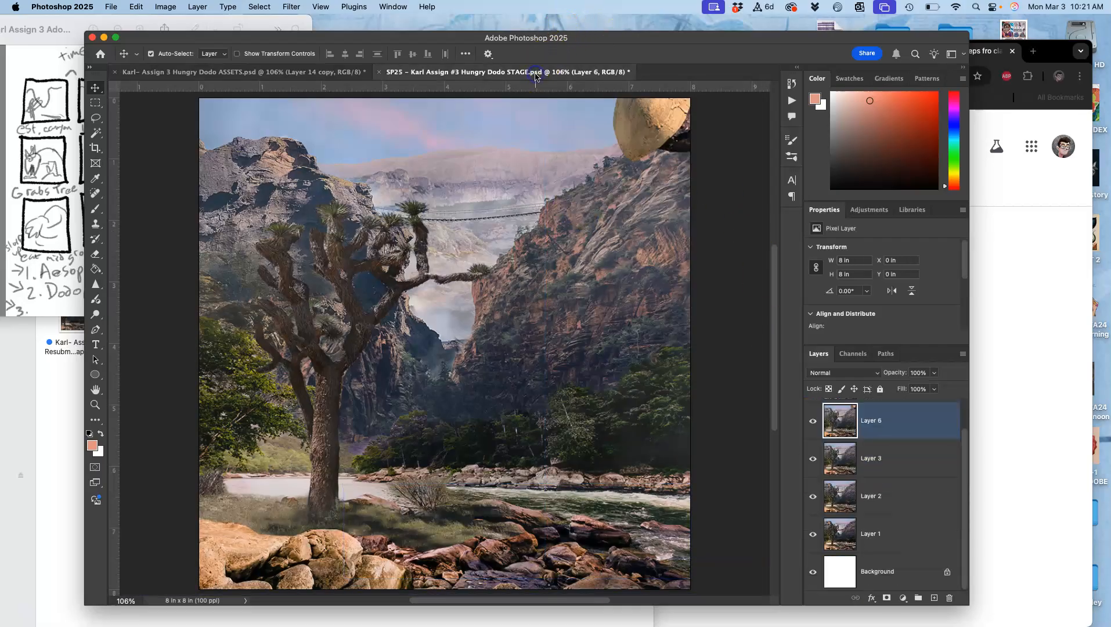
left_click(354, 71)
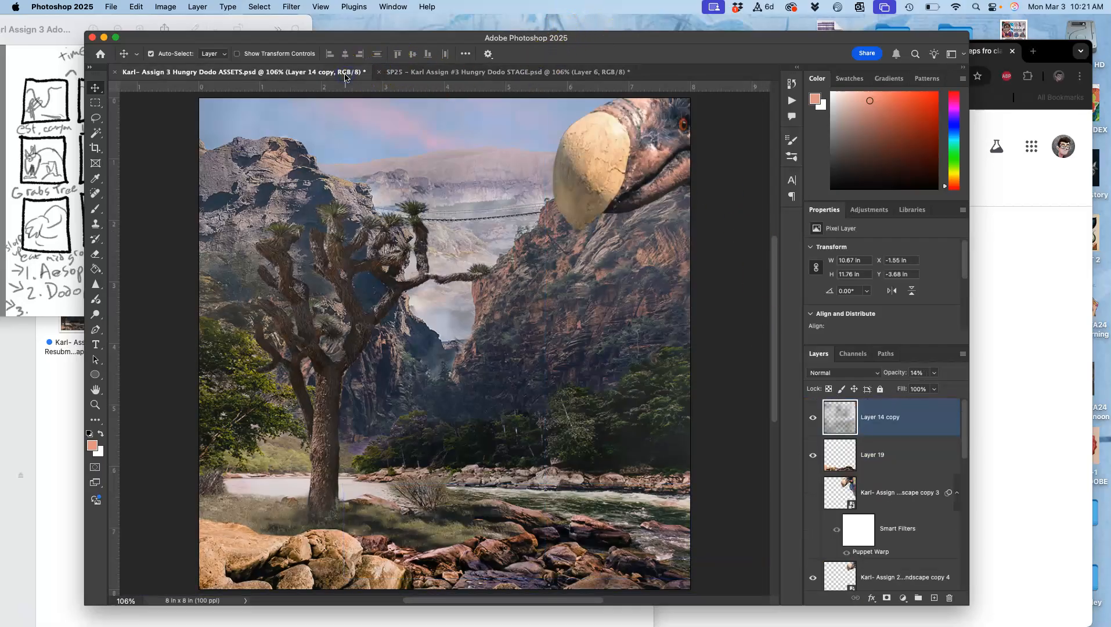
Merge the visible ASSETS scene into a new full-canvas layer above the Layer 14 copy fog
left_click(868, 463)
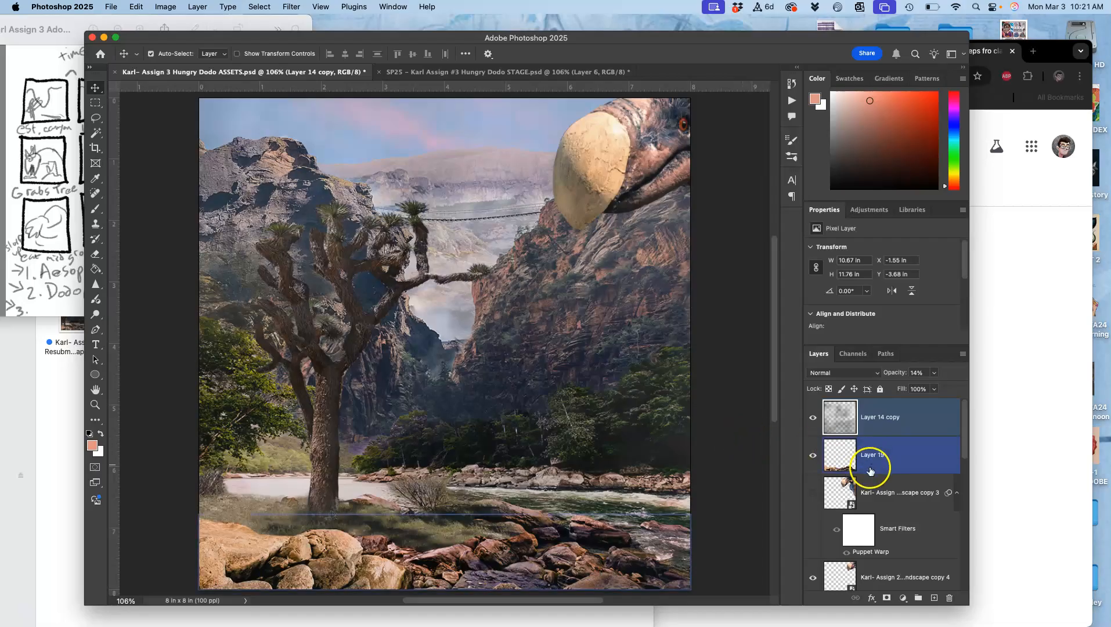
left_click(892, 418)
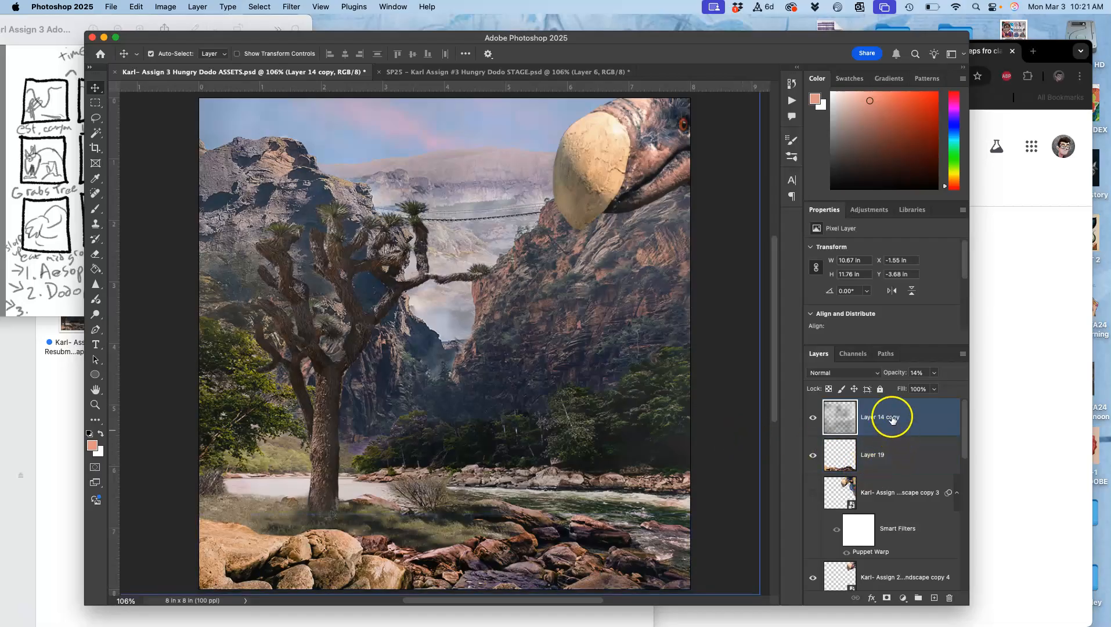
left_click(197, 7)
left_click(226, 433, "alt")
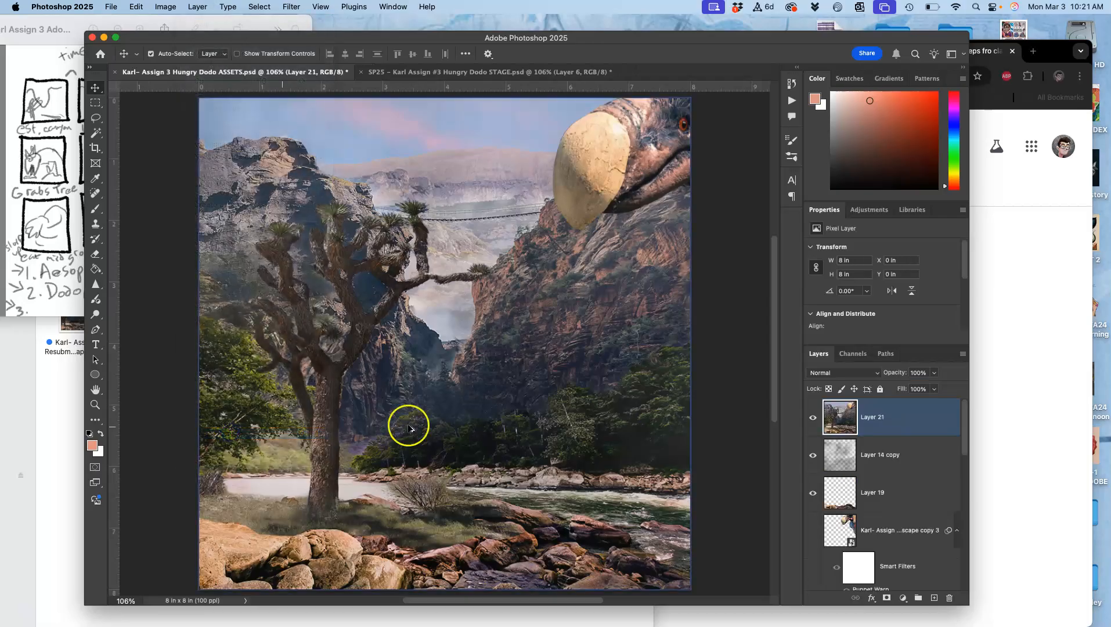
Copy the whole merged scene, paste it into STAGE as a new frame above Layer 6, and save STAGE
key("super+a")
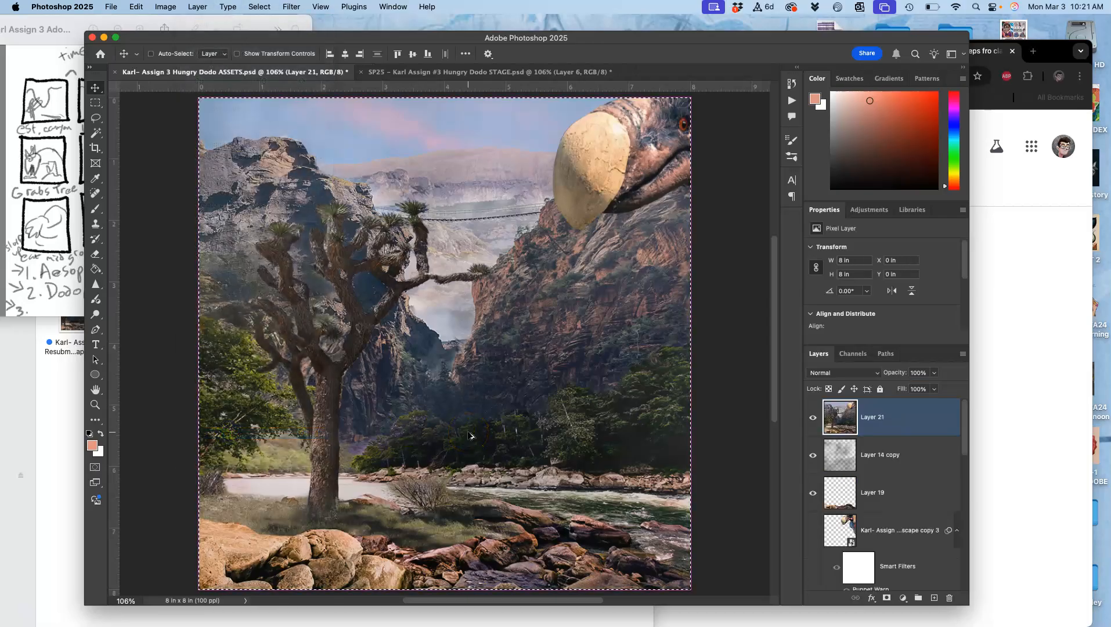
left_click(460, 72)
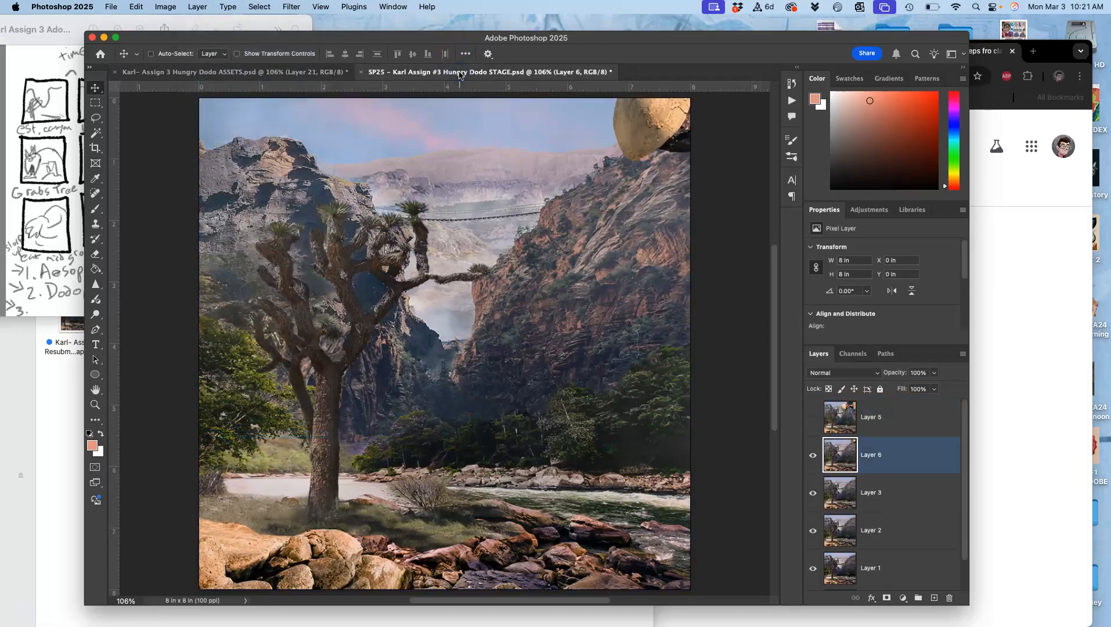
key("super+v")
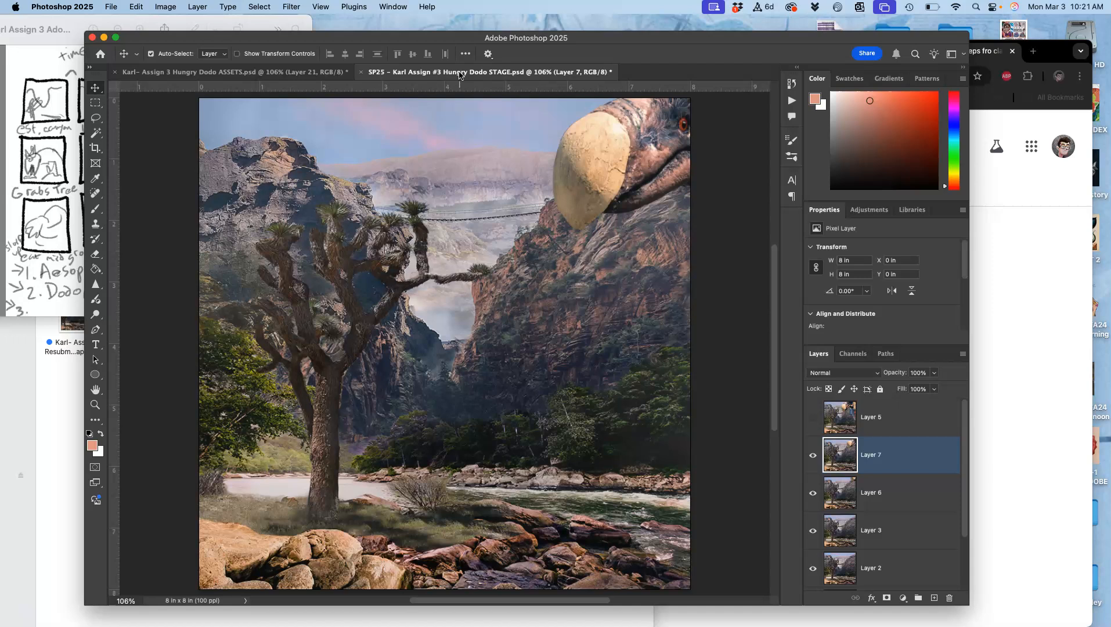
left_click(811, 456)
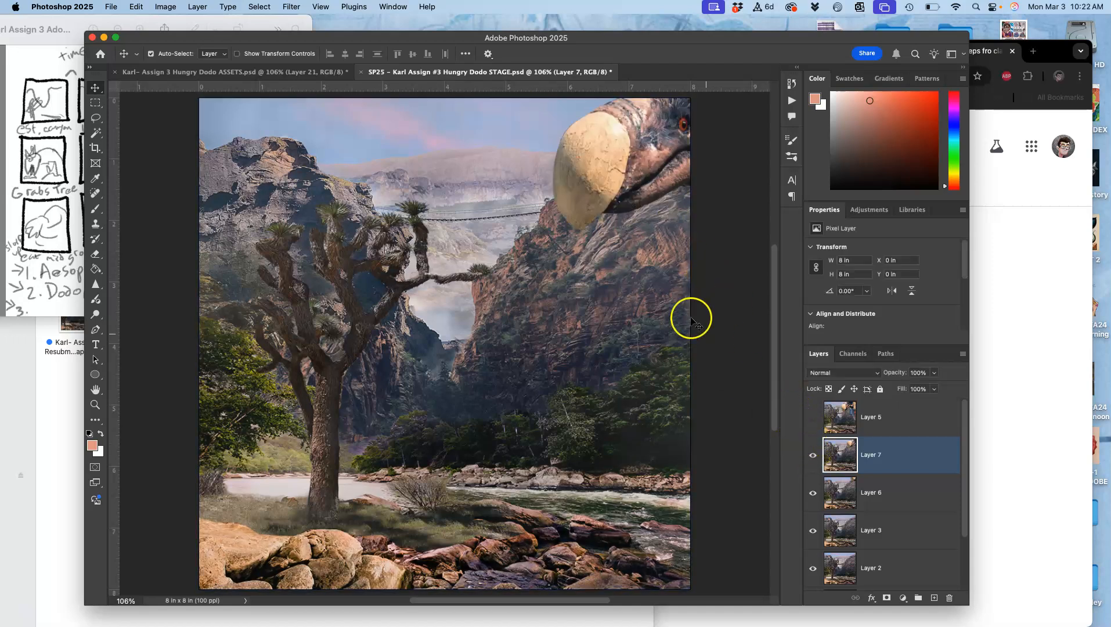
key("super+s")
Deselect and delete the merged scene layer in ASSETS, and raise the Layer 14 copy fog opacity to about 22%
left_click(293, 73)
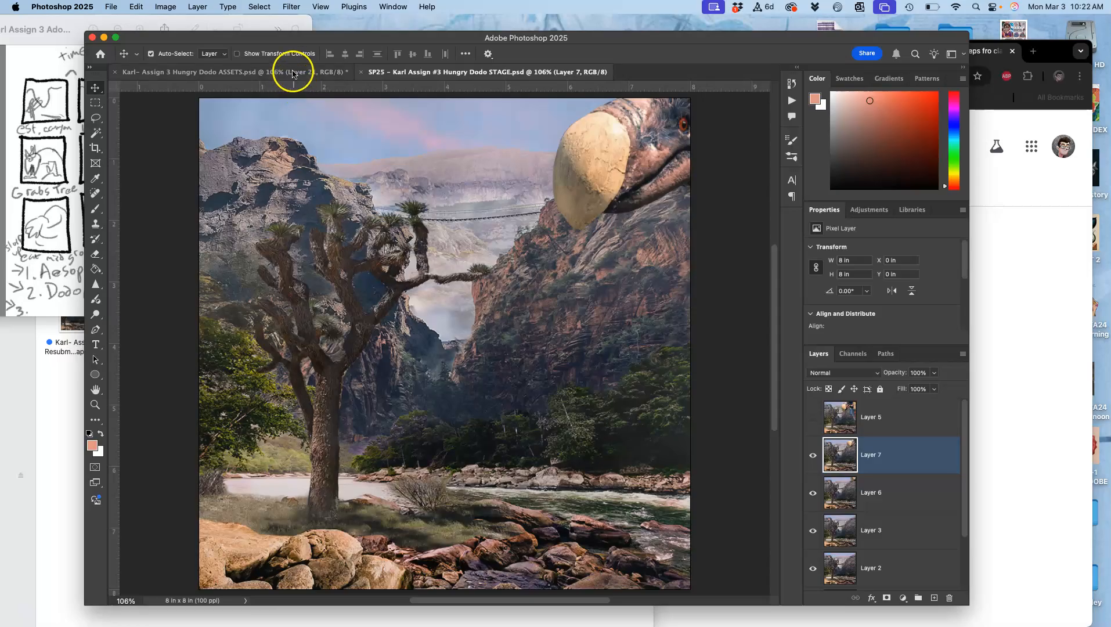
key("super+d")
key("BackSpace")
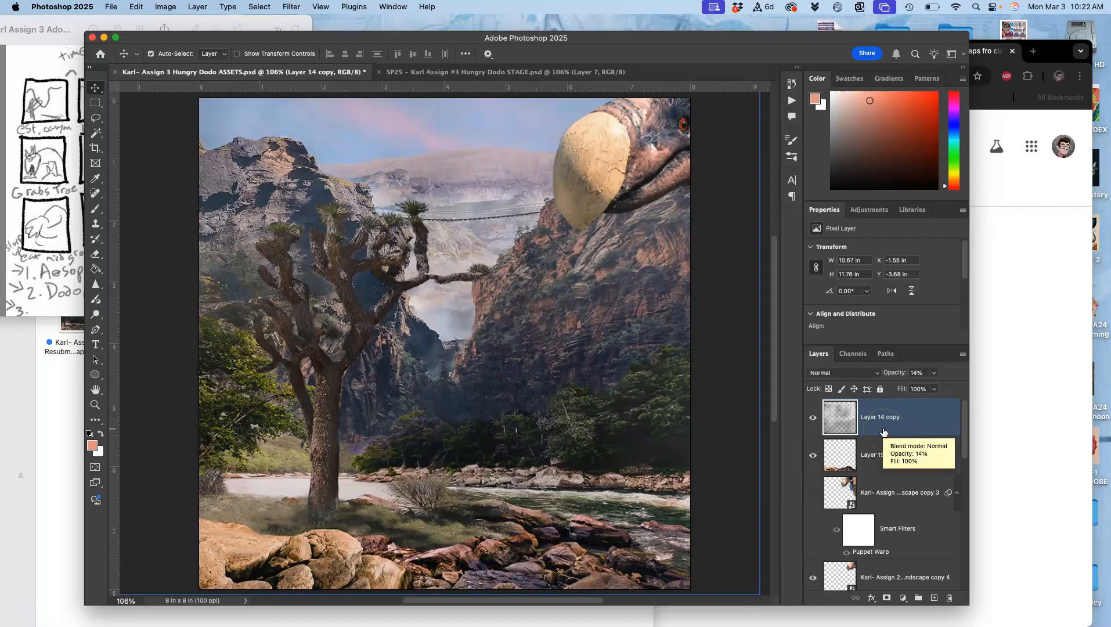
left_click(934, 374)
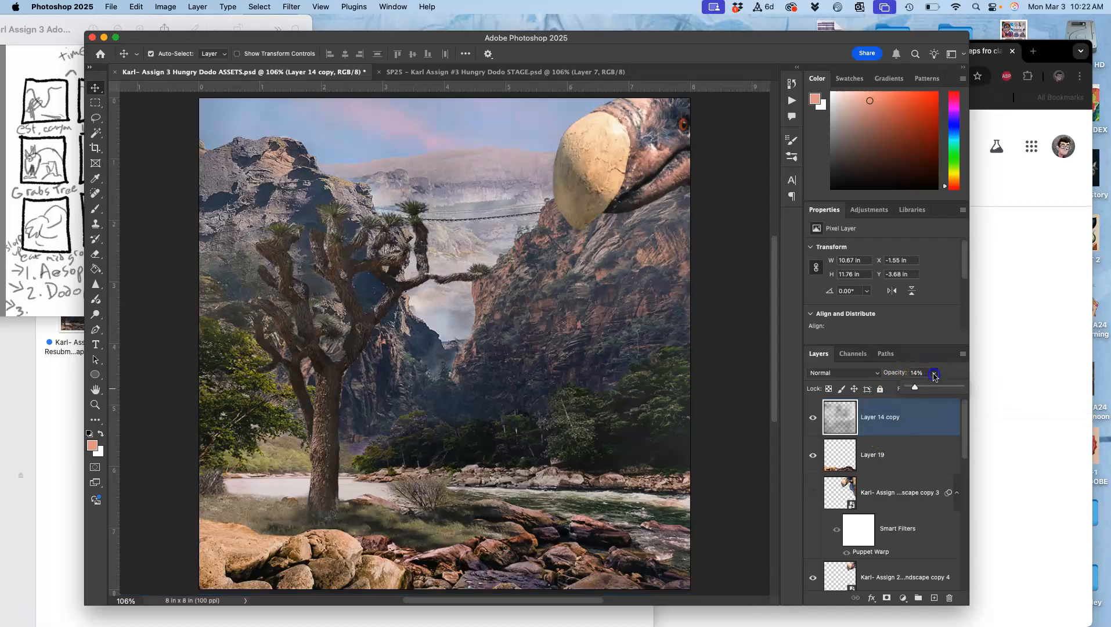
left_click(922, 389)
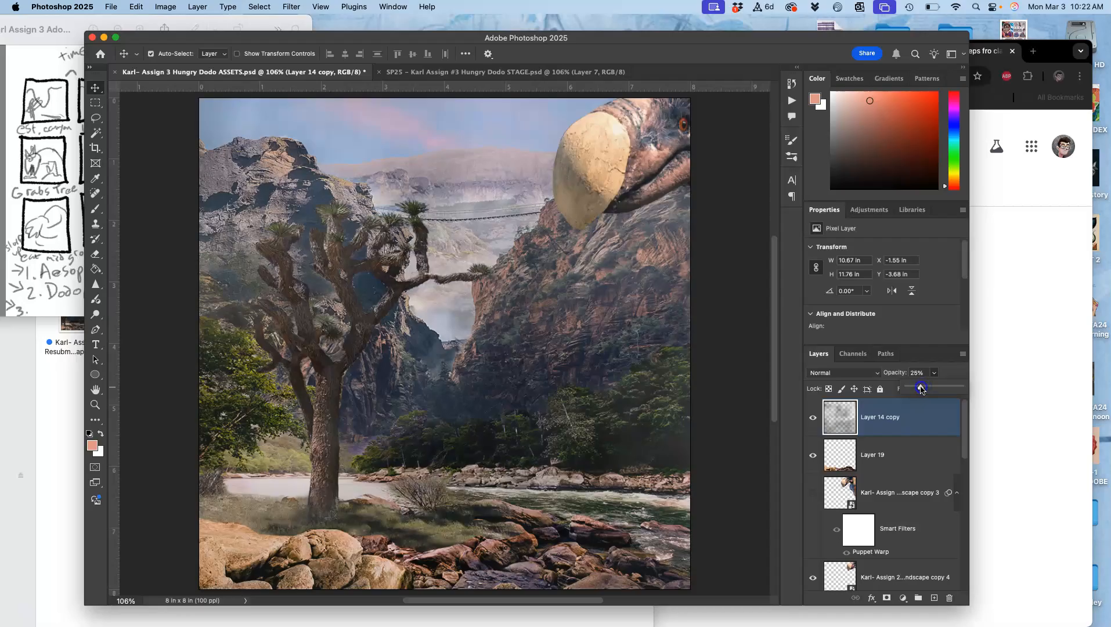
Duplicate the dodo layer copy 4 and move the duplicate down and left so its head comes further into the scene
left_click(882, 495)
scroll(883, 498, "down", 3)
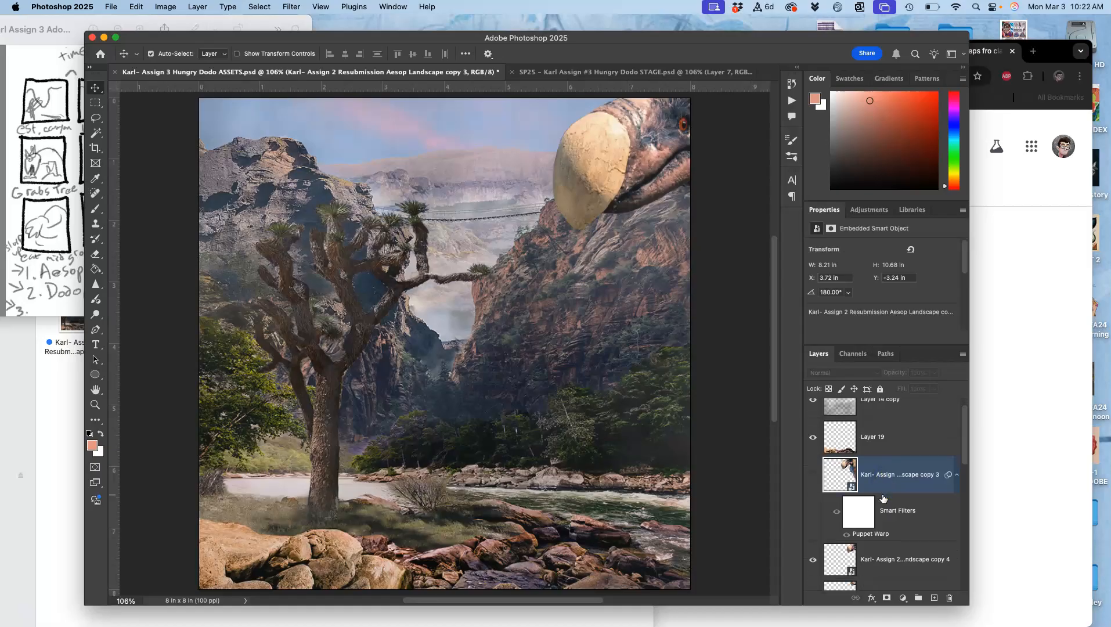
left_click(880, 519)
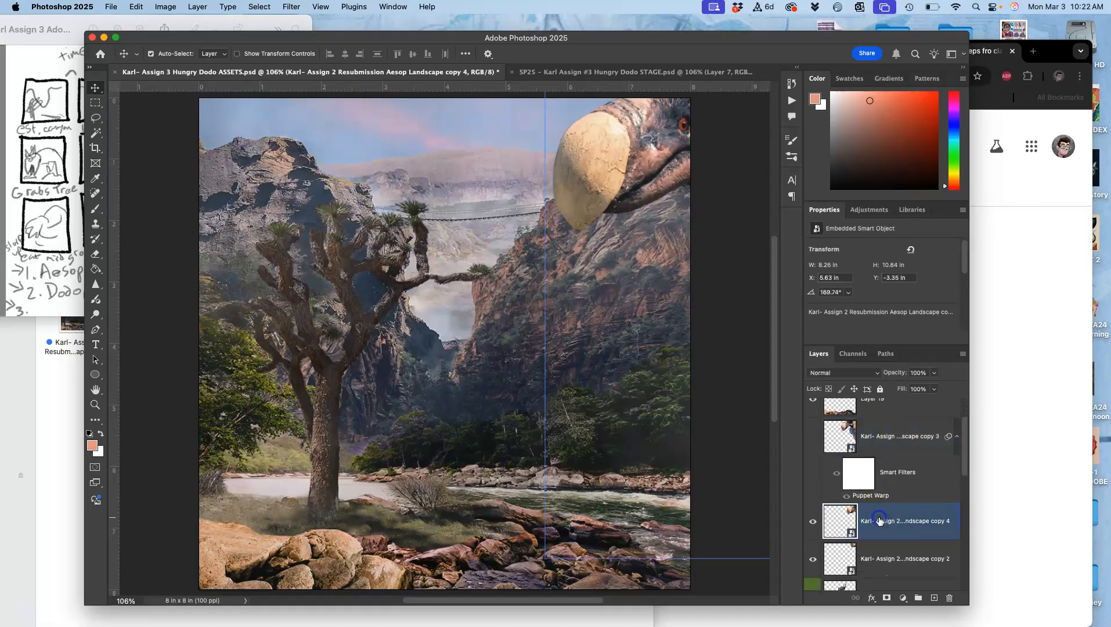
key("super+j")
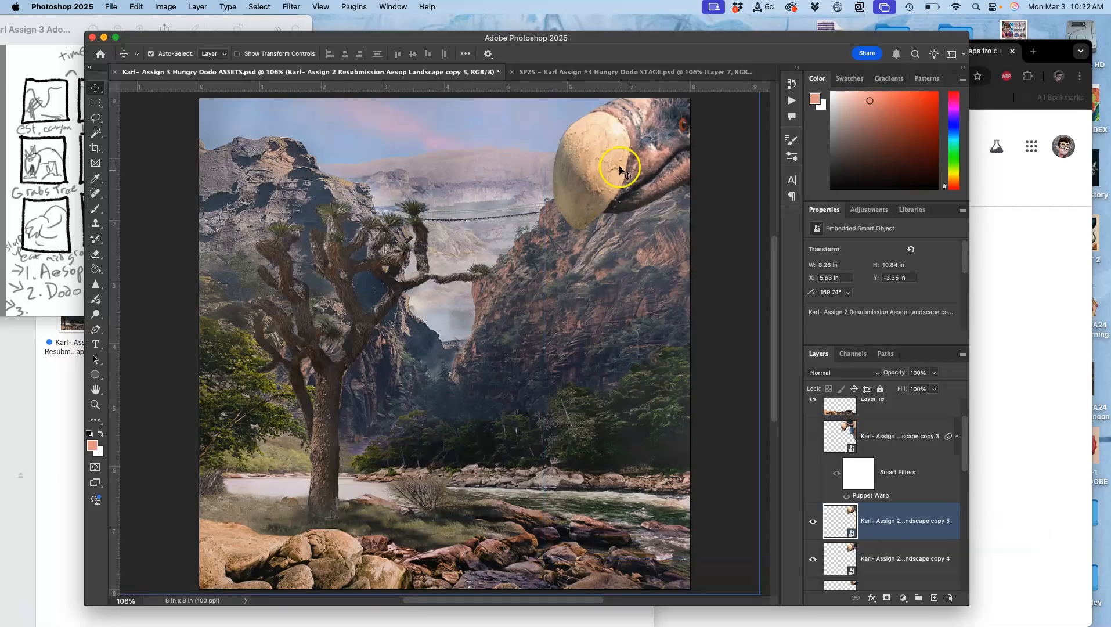
key("super+t")
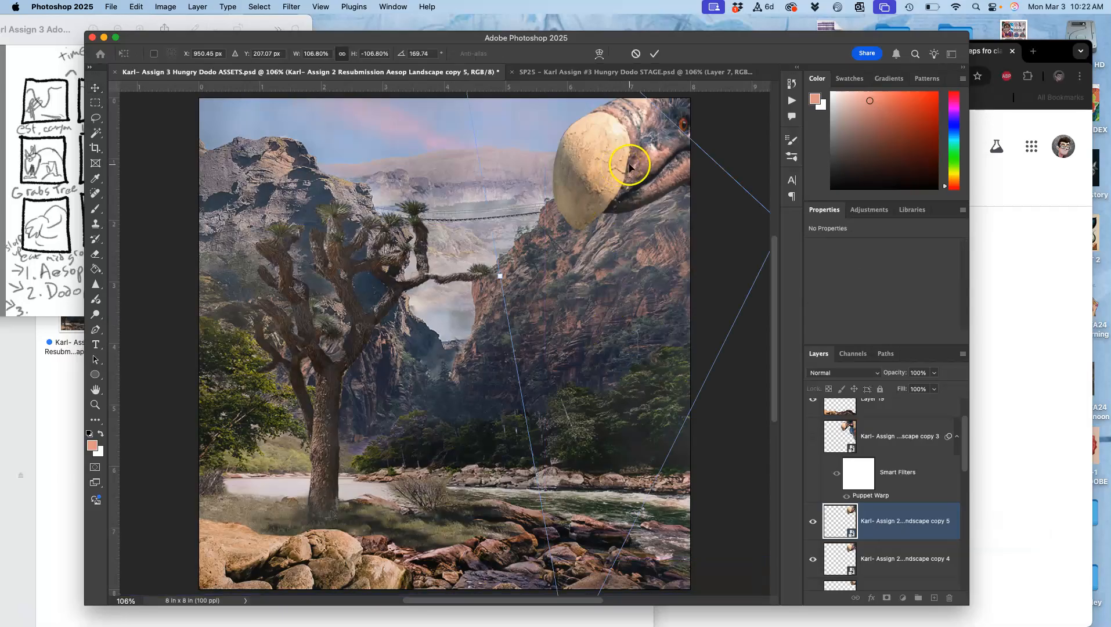
left_click_drag(628, 167, 577, 191)
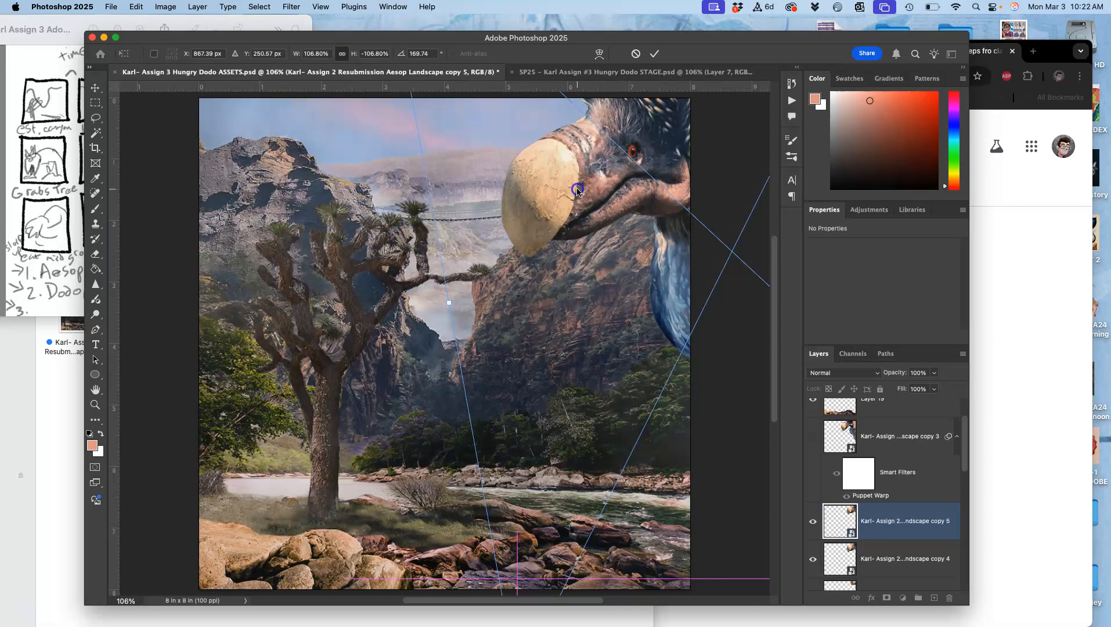
key("super+minus")
key("super+minus")
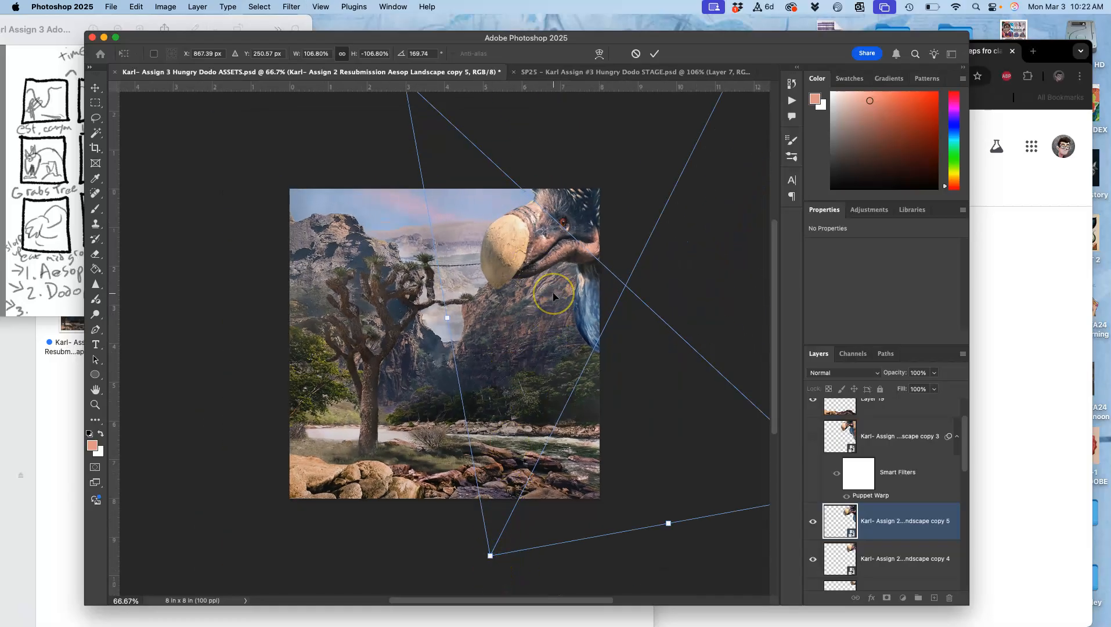
key("Return")
Start a Puppet Warp on the new dodo copy and pin its head, beak, chest and front leg
left_click(137, 7)
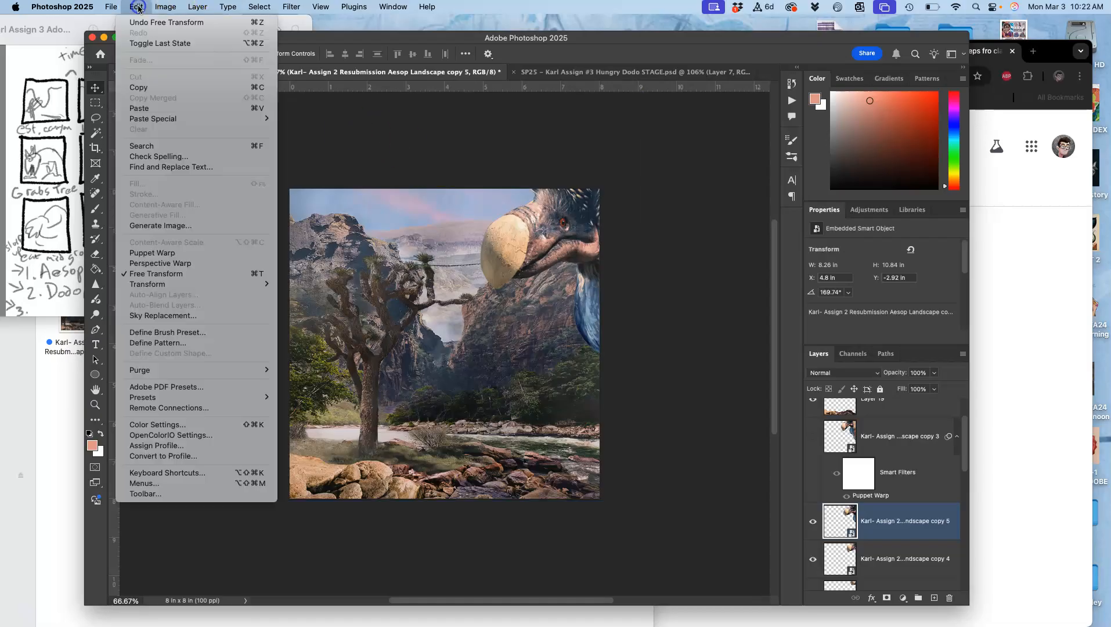
left_click(153, 250)
left_click(570, 226)
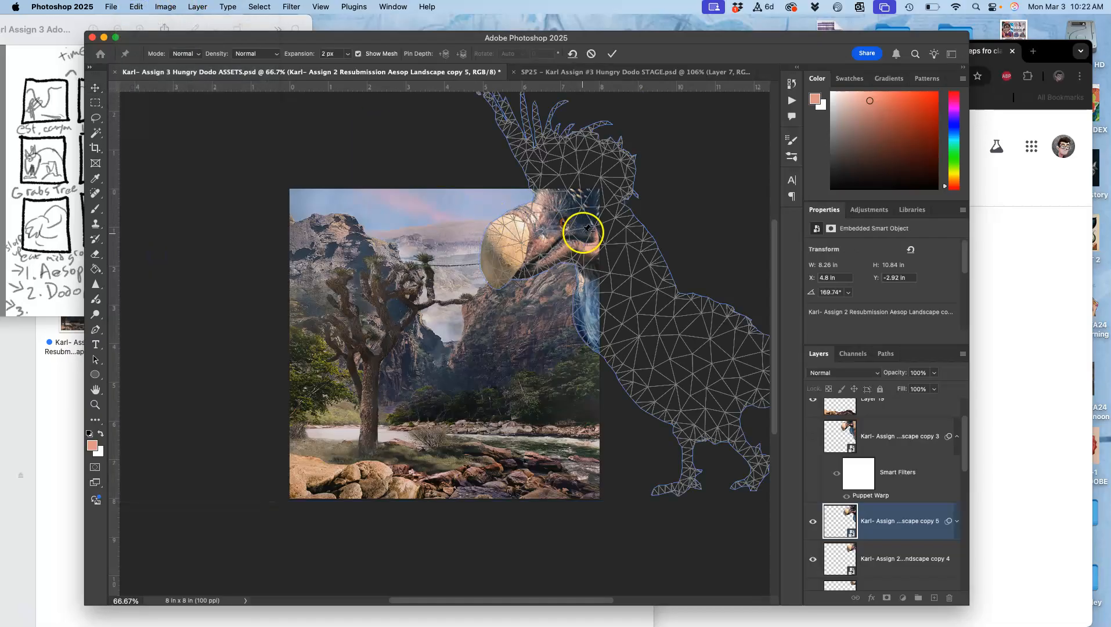
left_click(592, 203)
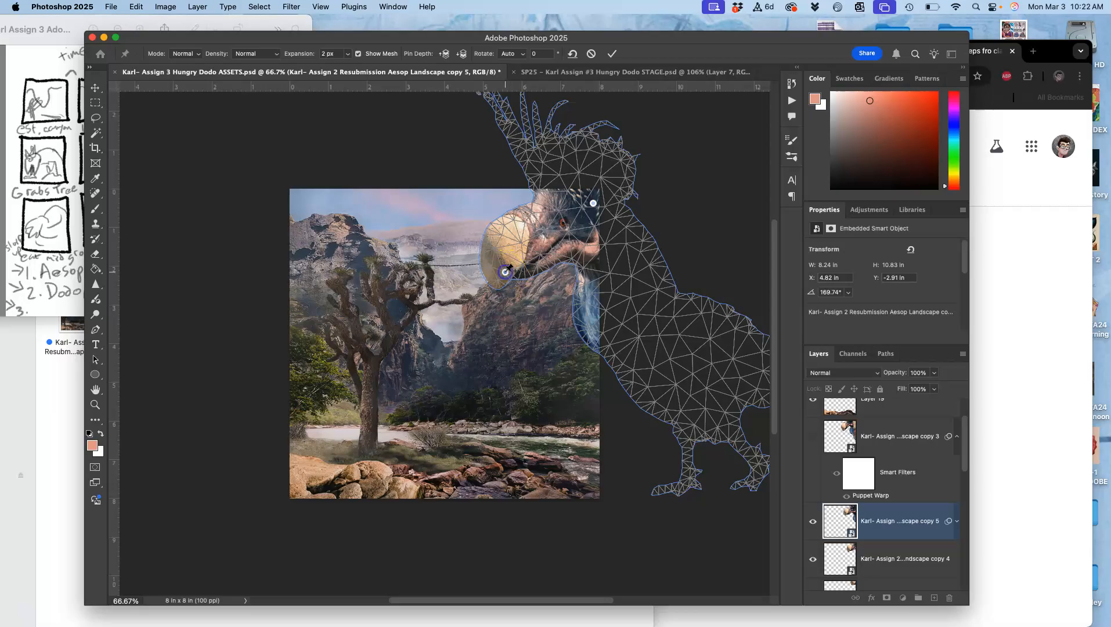
left_click(689, 433)
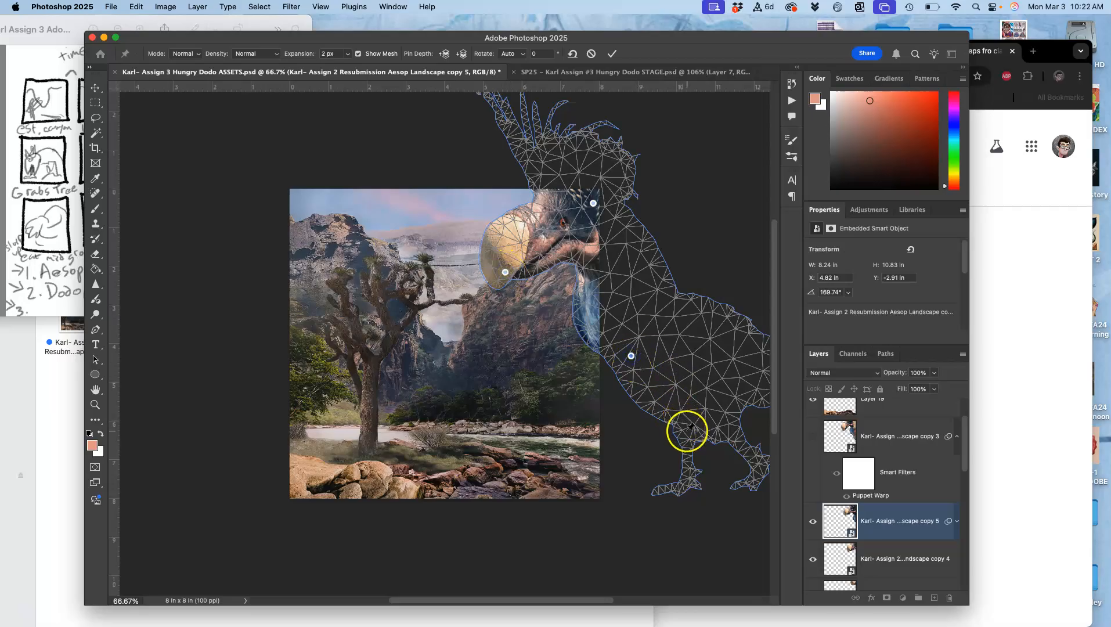
Repose the dodo by shifting its leg, chest, head and beak pins slightly, and apply the Puppet Warp
left_click_drag(689, 435, 665, 438)
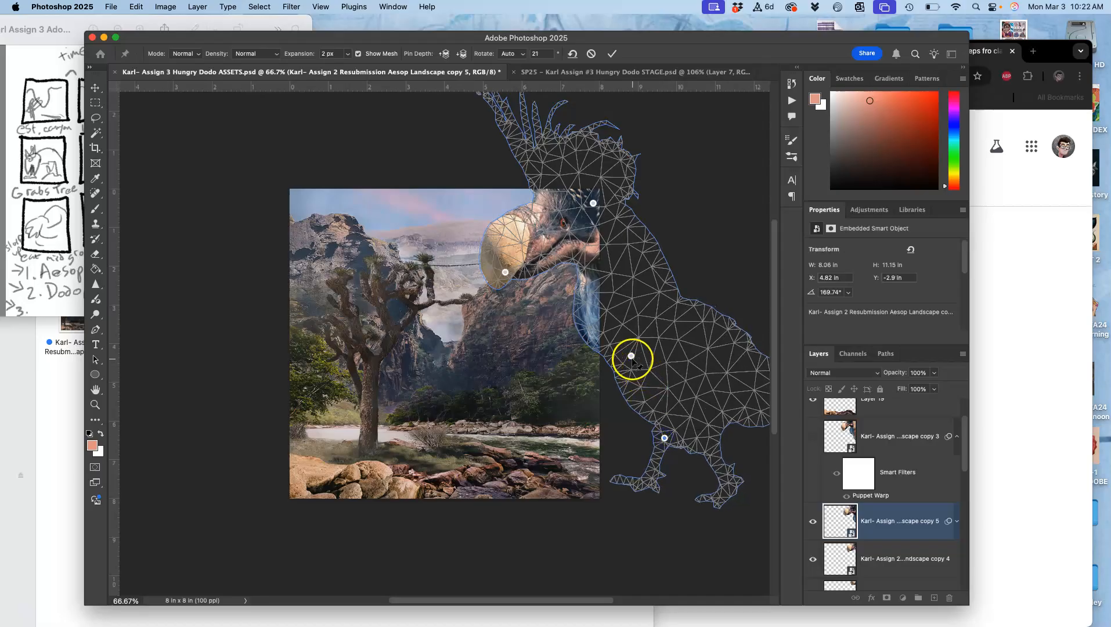
left_click_drag(631, 355, 612, 351)
left_click_drag(592, 204, 588, 207)
left_click(505, 271)
left_click_drag(505, 275, 507, 281)
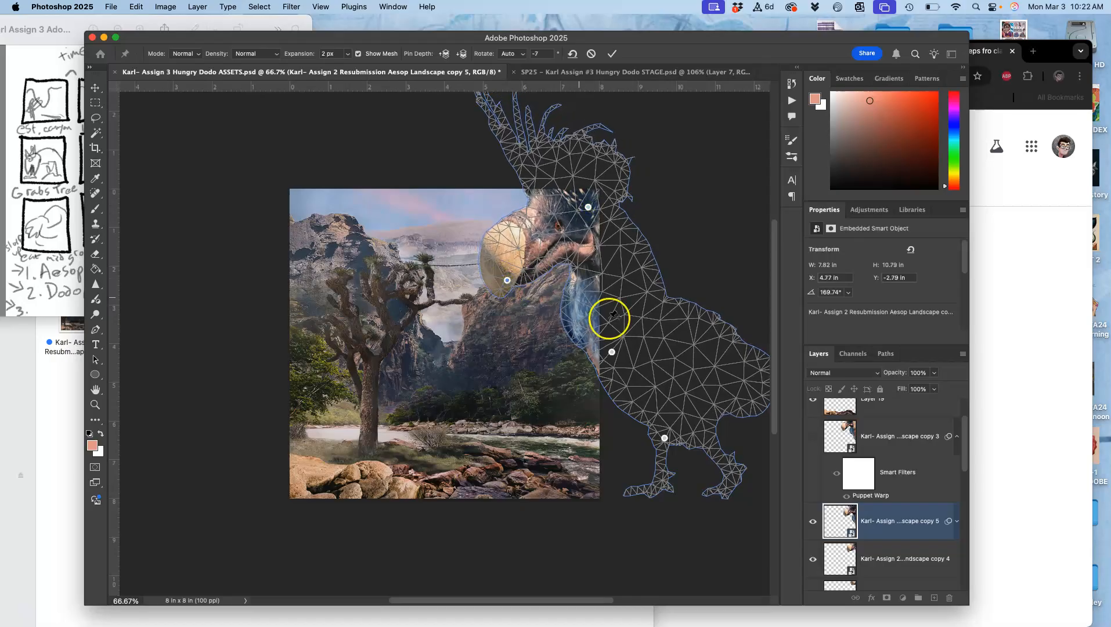
left_click_drag(664, 439, 646, 421)
key("Return")
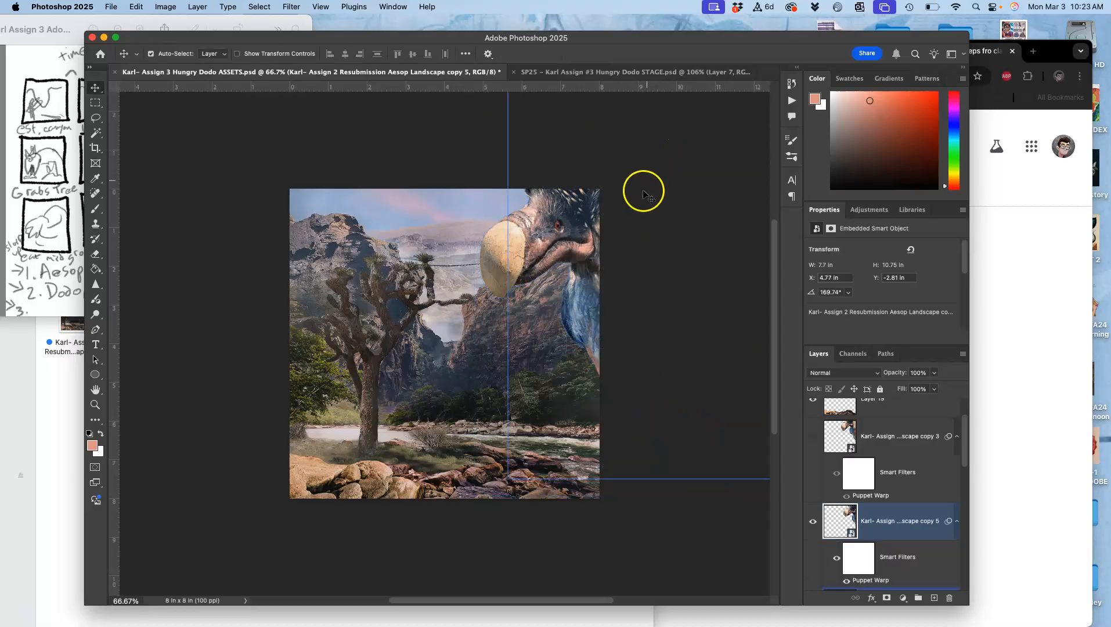
Compare the dodo pose with the STAGE frame, and refine its Puppet Warp by tucking the beak pin toward the neck
key("super+0")
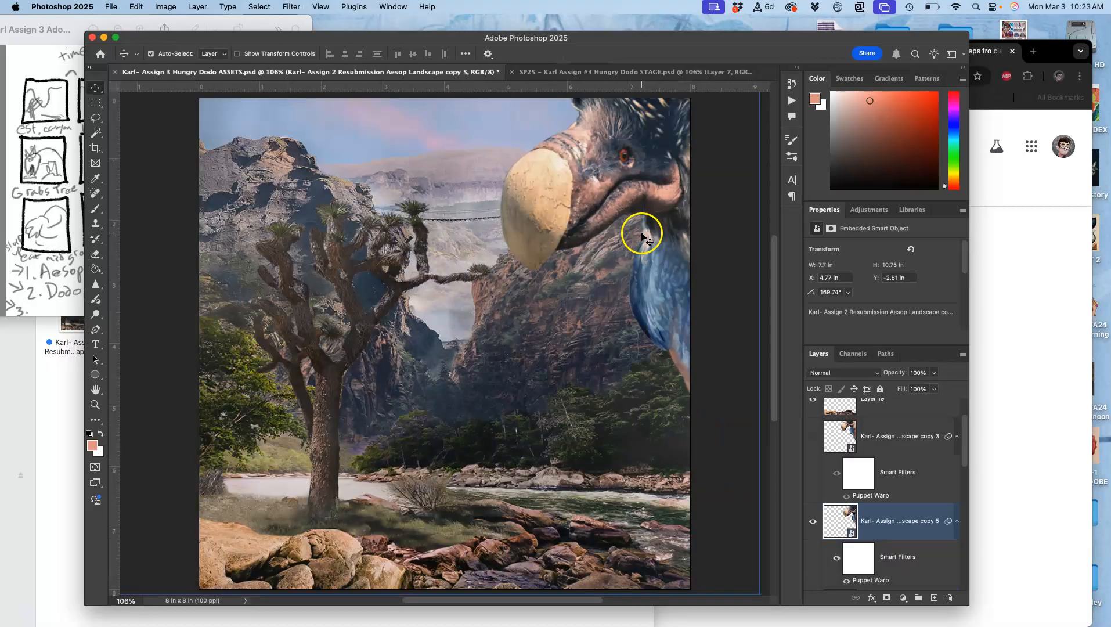
left_click(582, 71)
left_click(443, 72)
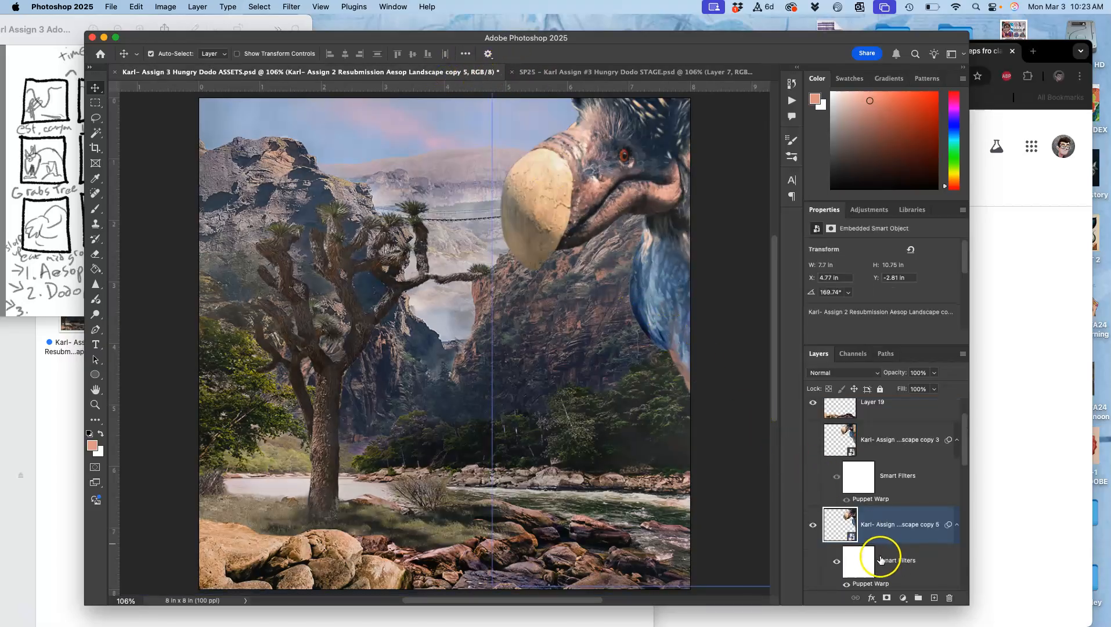
scroll(888, 569, "down", 2)
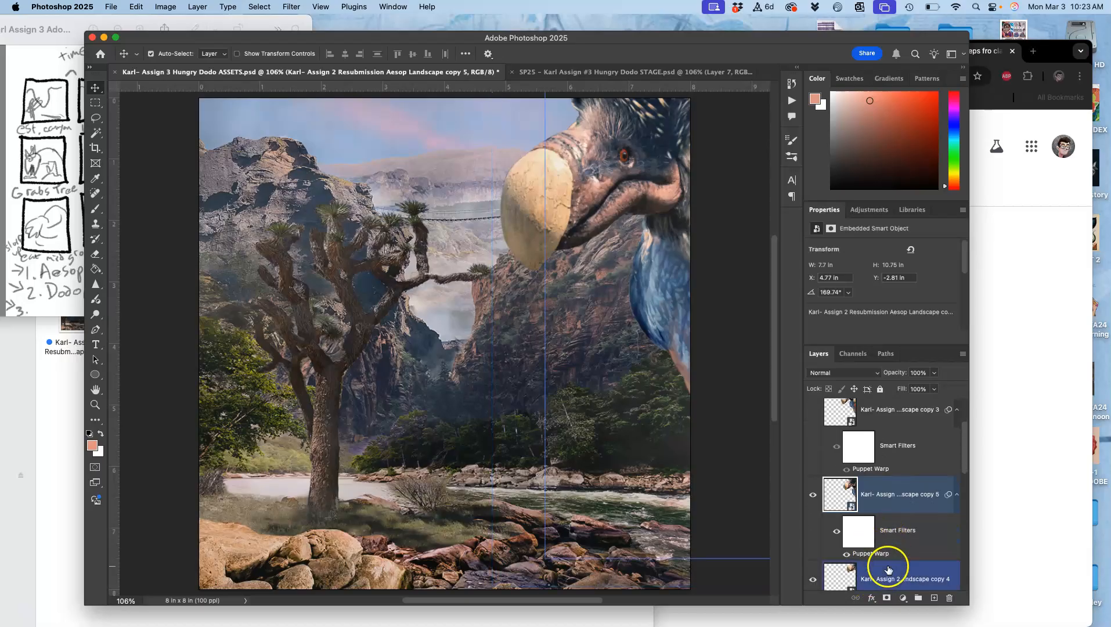
left_click(137, 7)
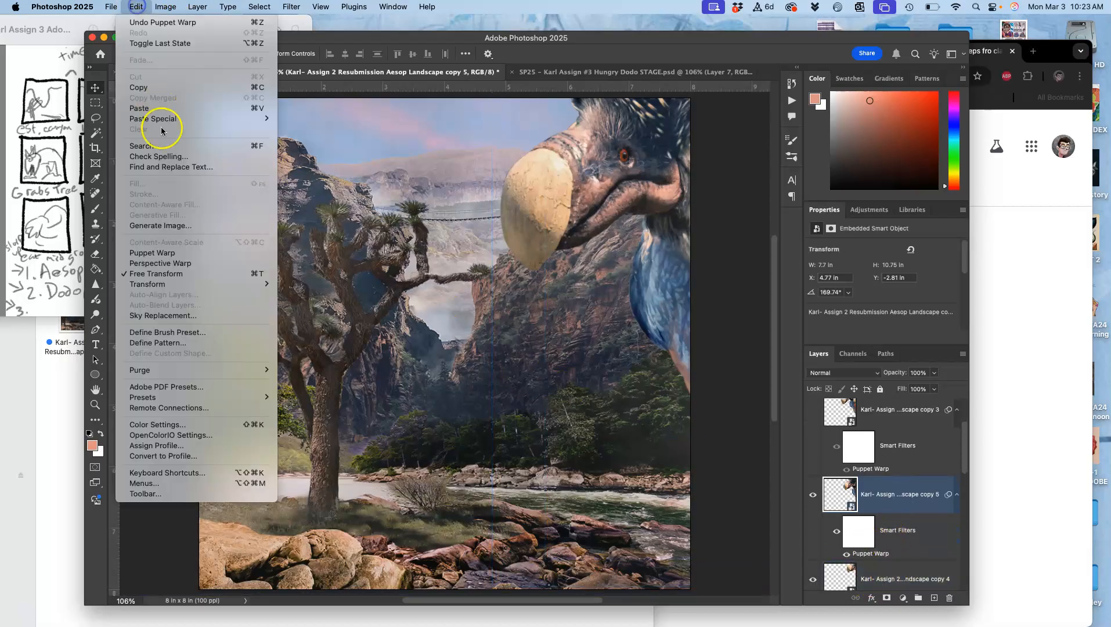
left_click(154, 254)
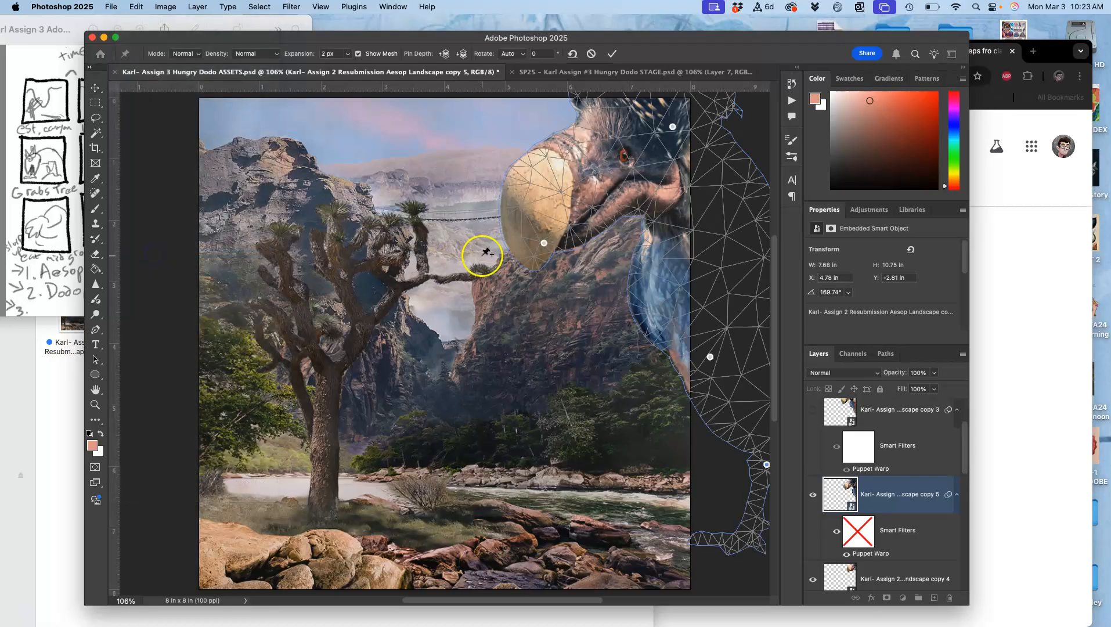
left_click(541, 238)
left_click_drag(543, 244, 567, 252)
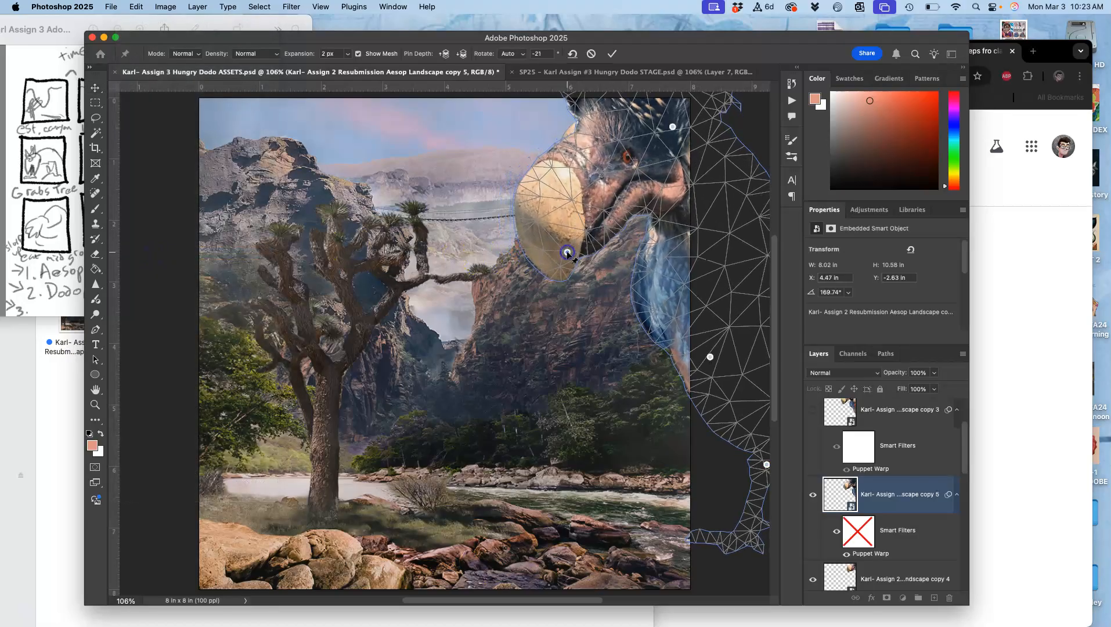
key("Return")
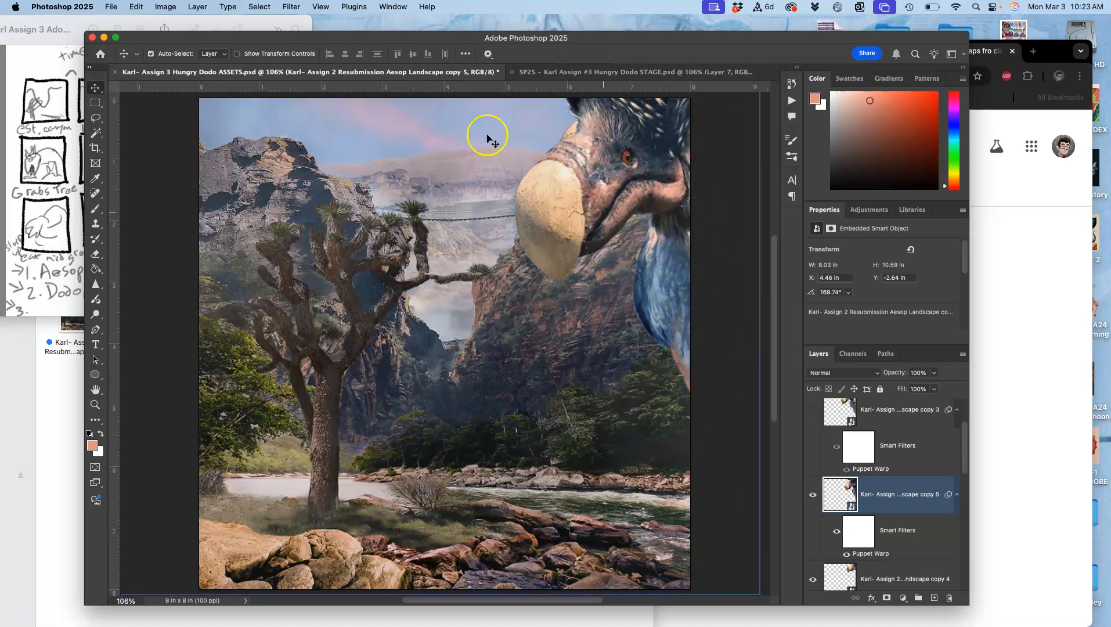
Turn off Auto-Select, move the copy 5 dodo left to about X 4.09 in, Y -2.59 in, and compare with STAGE
left_click(620, 158)
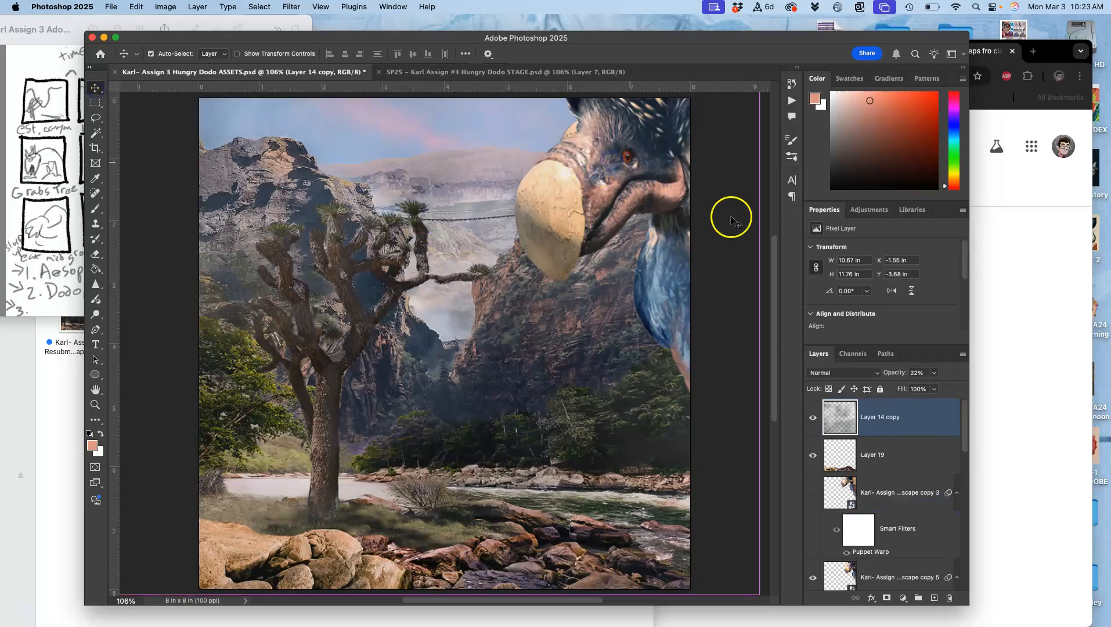
scroll(887, 499, "down", 2)
left_click(886, 500)
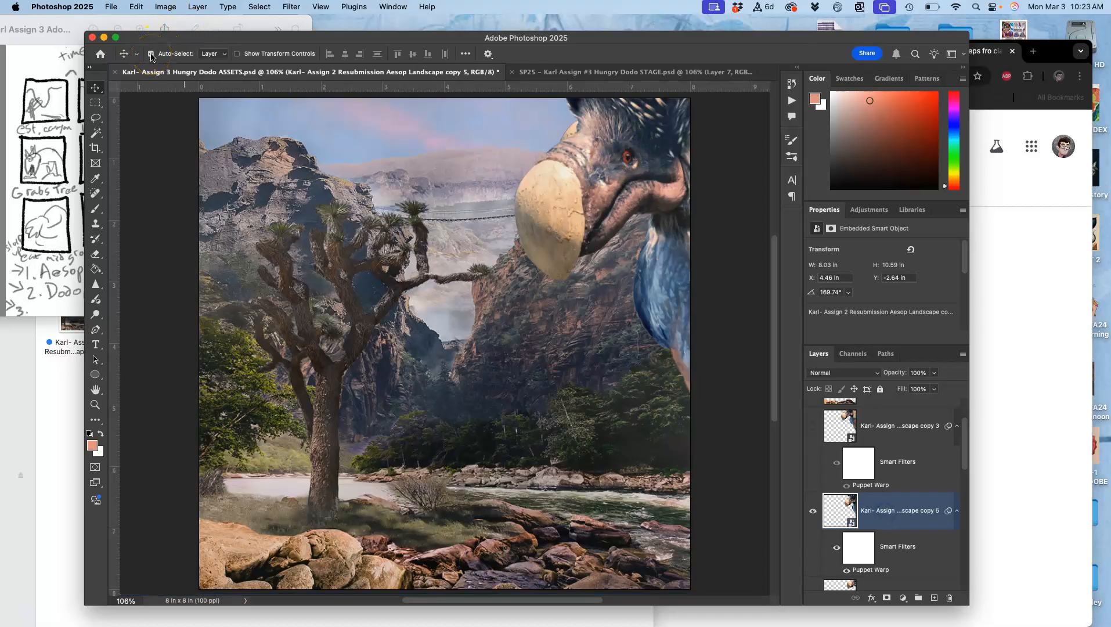
left_click_drag(637, 196, 614, 200)
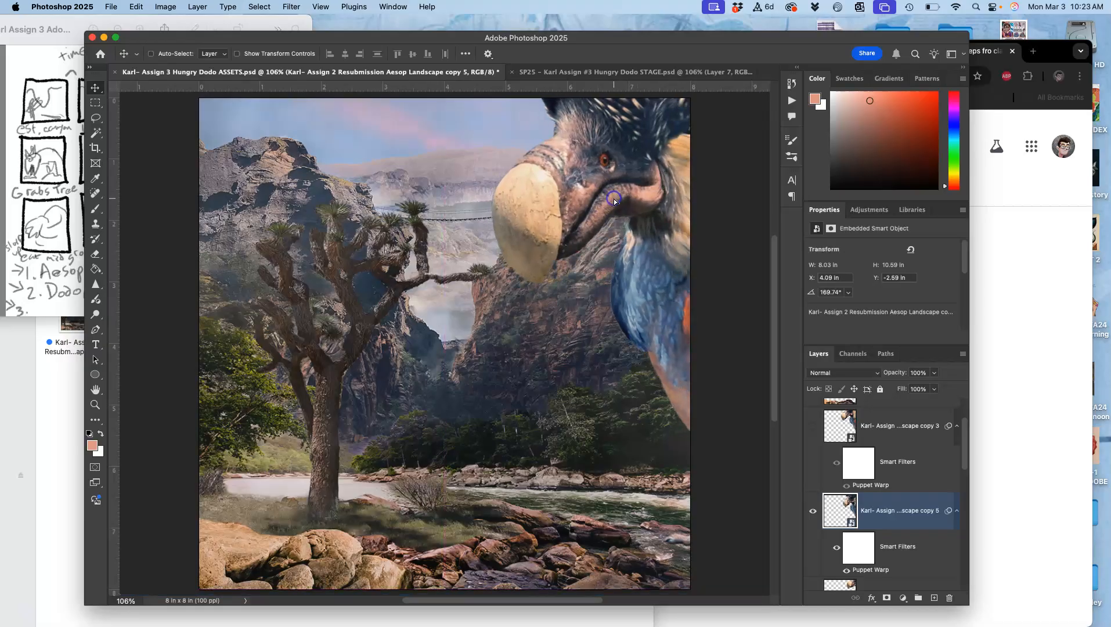
left_click(552, 72)
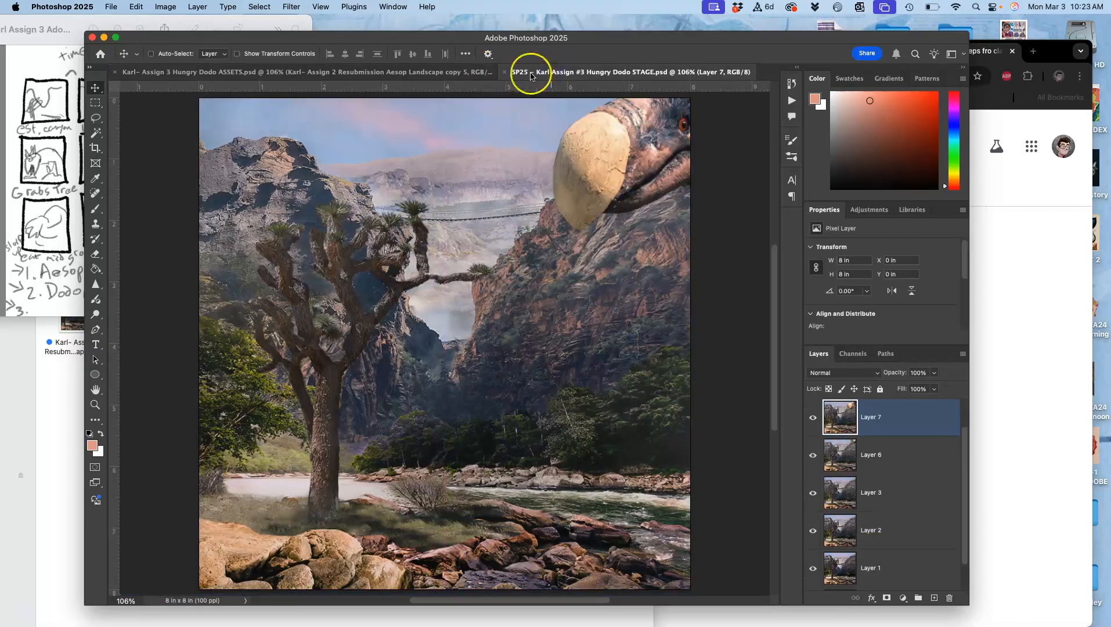
Move the copy 5 dodo in ASSETS to about X 4.63 in, Y -2.77 in, and compare it with the STAGE frame
left_click(454, 72)
left_click_drag(573, 177, 606, 167)
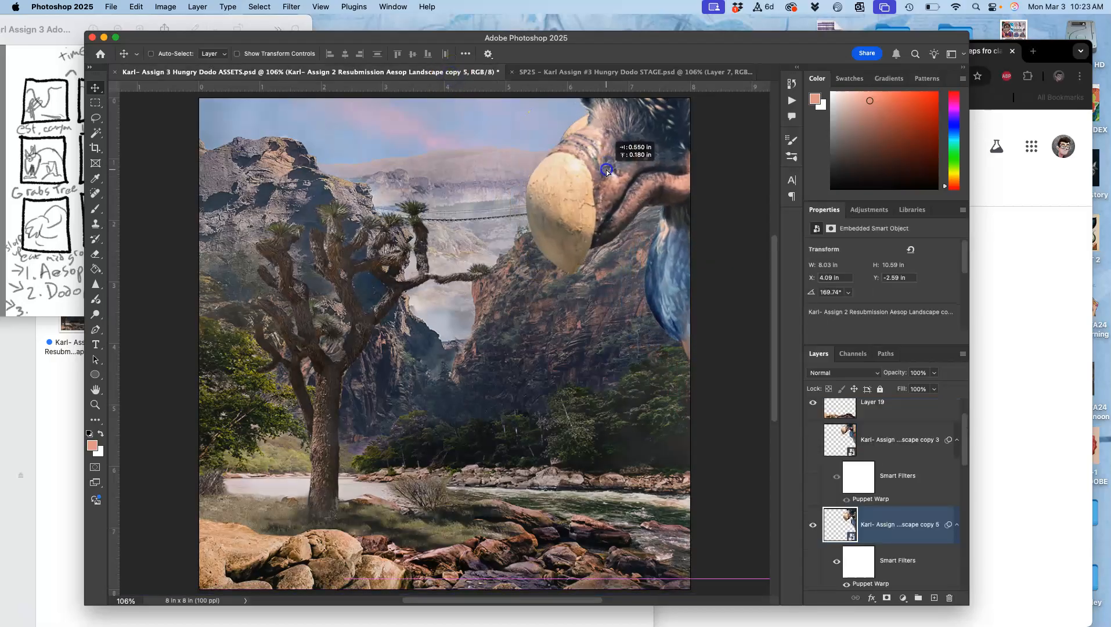
left_click(589, 72)
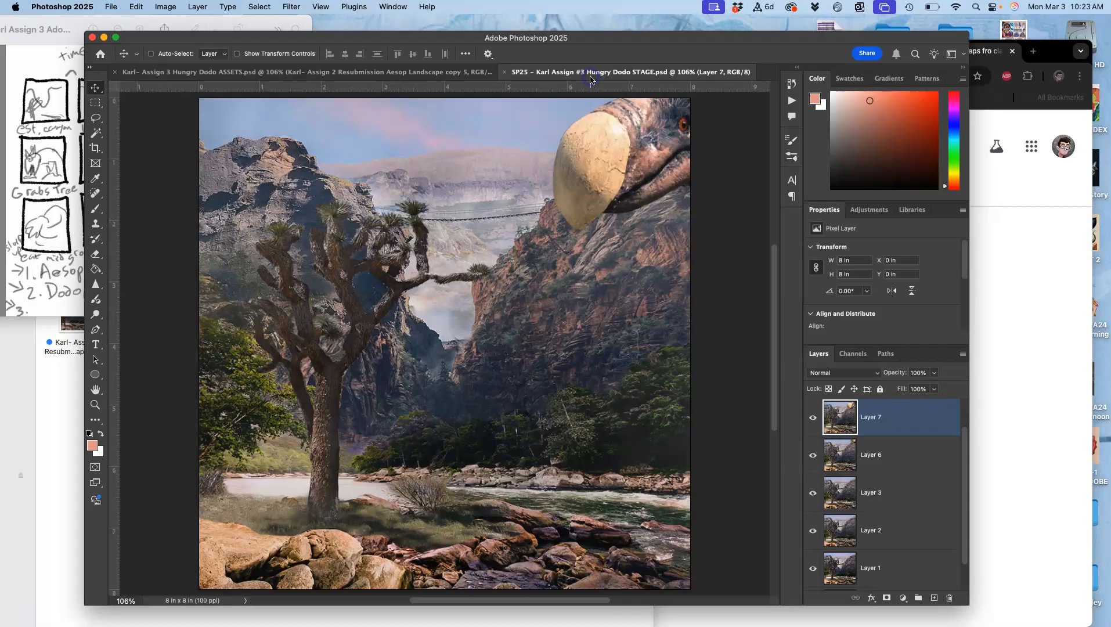
left_click(454, 73)
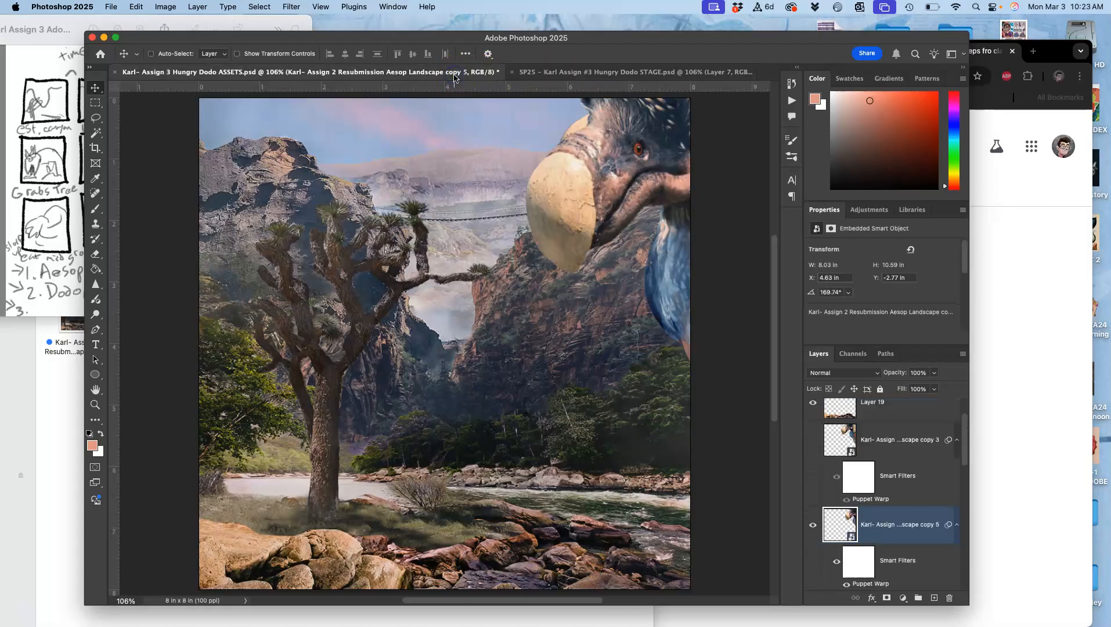
Check the visibility of the copy 5 dodo and hide the dodo layers copy 4 and copy 2 beneath it
scroll(857, 506, "down", 2)
scroll(853, 511, "down", 4)
left_click(833, 526)
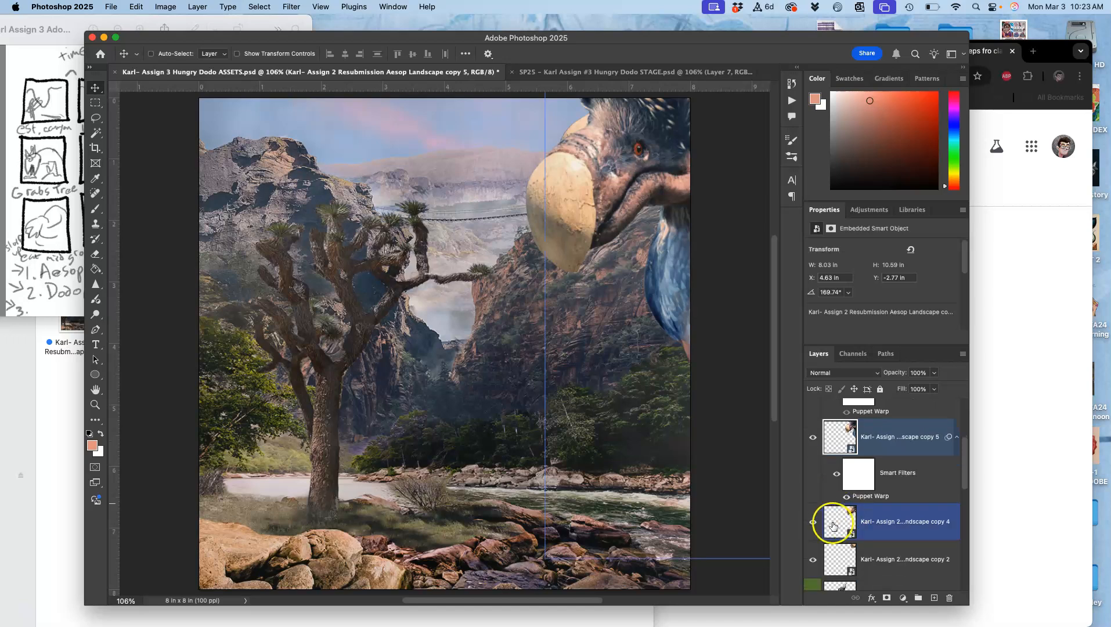
left_click(813, 439)
left_click(813, 439)
left_click(813, 526)
left_click(813, 525)
left_click(813, 563)
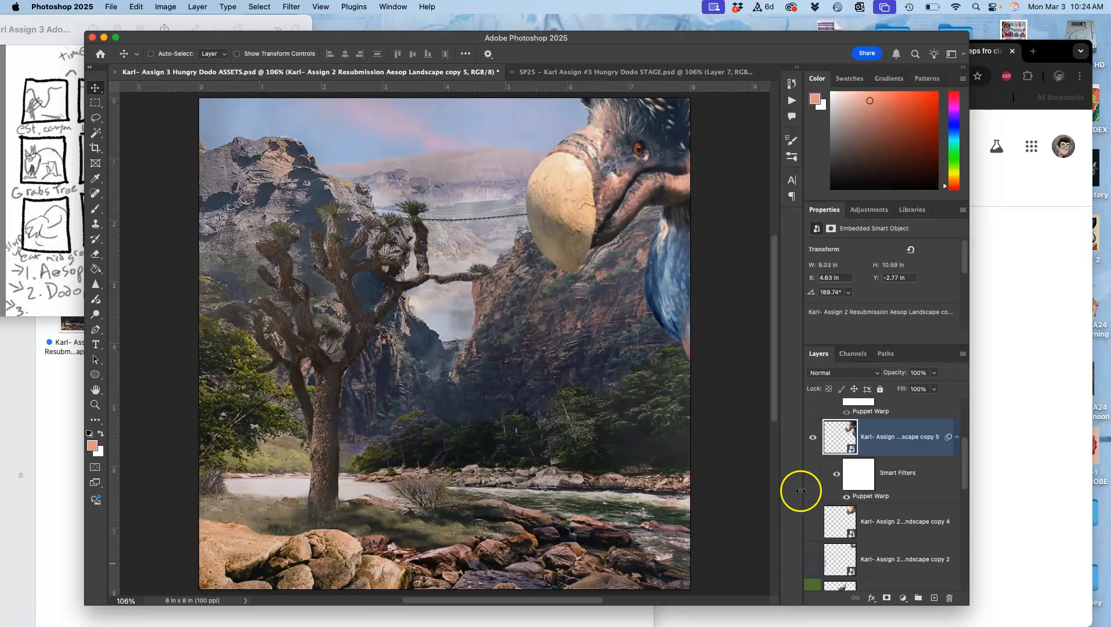
Compare the latest STAGE frame with the ASSETS scene and check the lower layers of the ASSETS stack
left_click(588, 72)
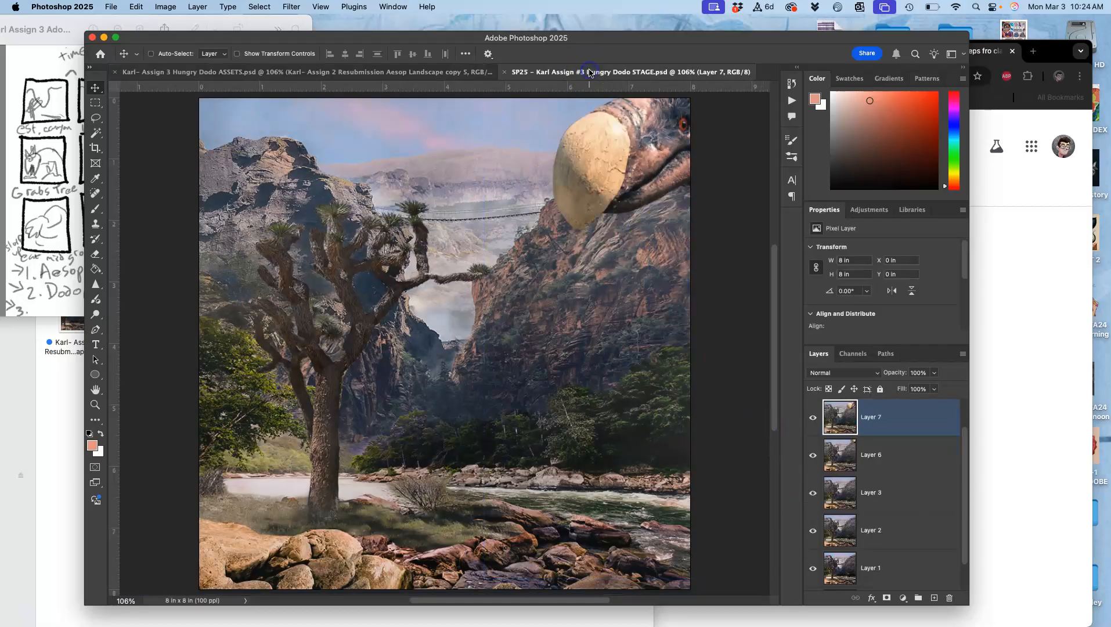
left_click(458, 71)
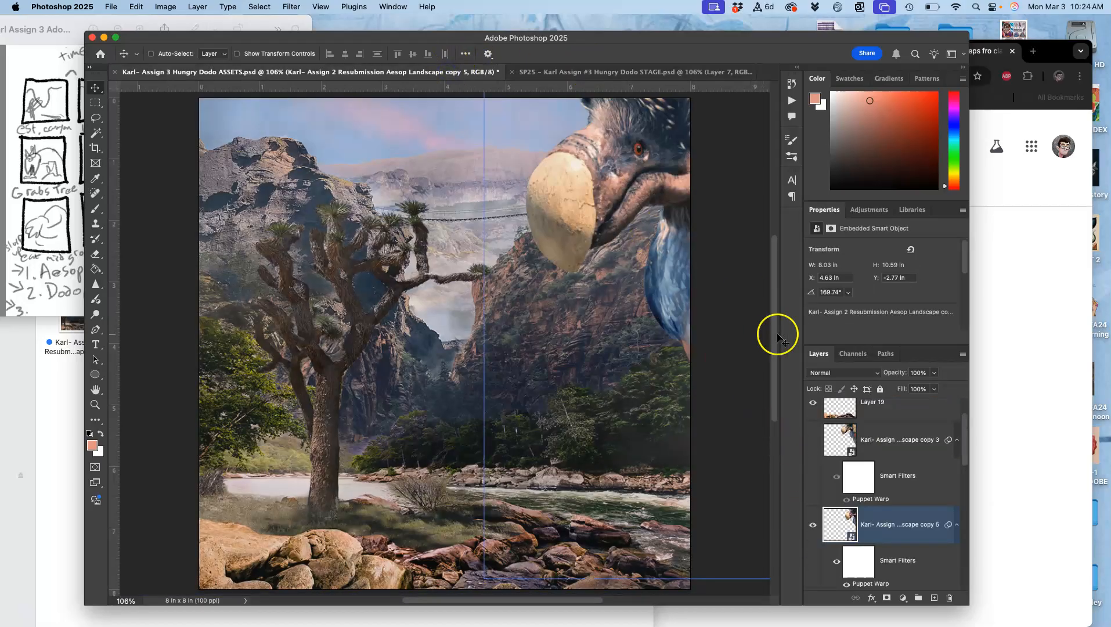
scroll(876, 510, "down", 5)
left_click(828, 534)
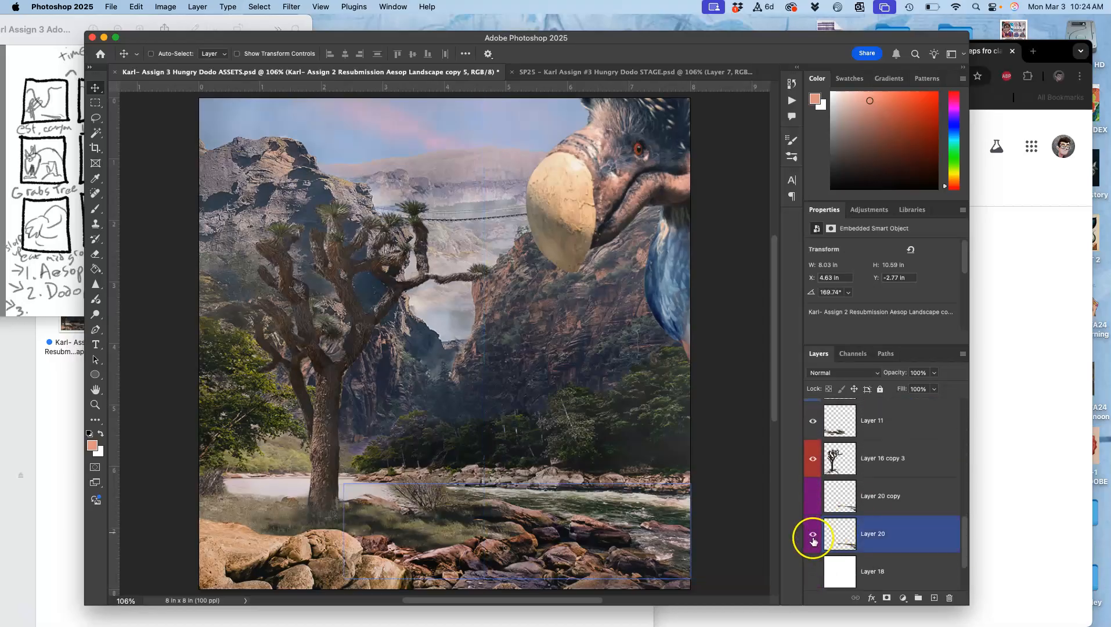
Preview the STAGE animation by hiding Layers 7 and 6 and revealing the frames again in order
left_click(633, 73)
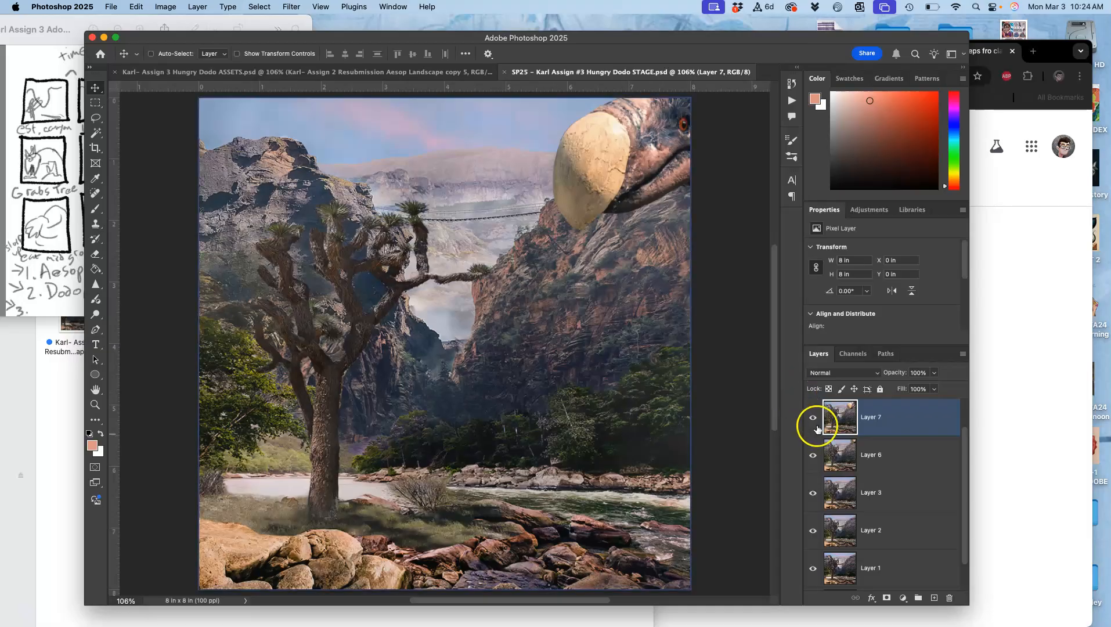
left_click(813, 417)
left_click(814, 444)
scroll(816, 445, "up", 1)
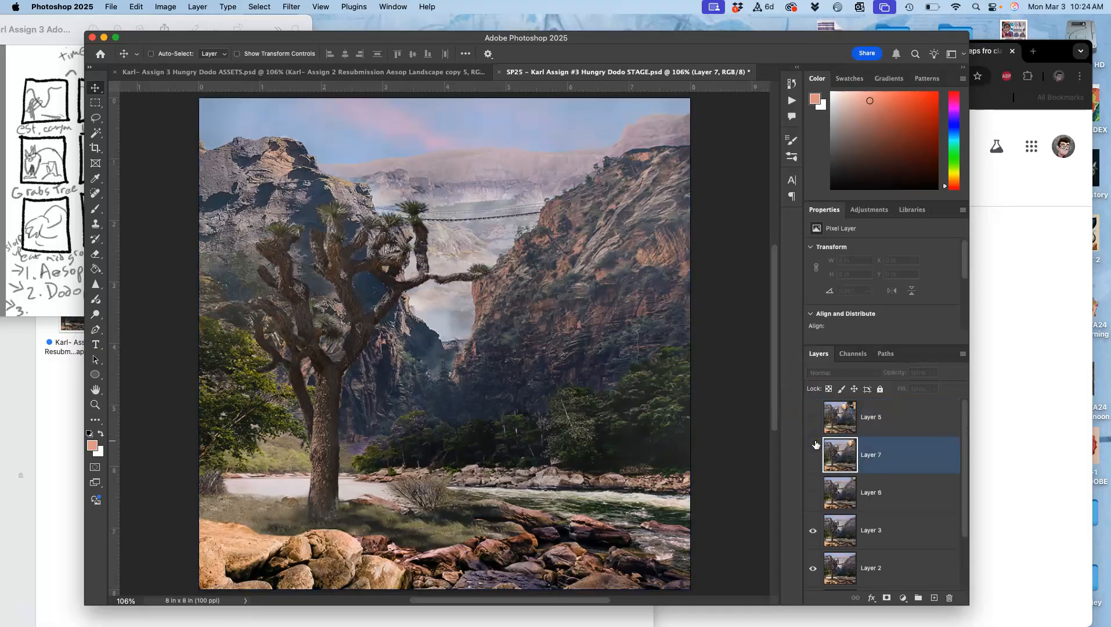
left_click(812, 529)
left_click(811, 528)
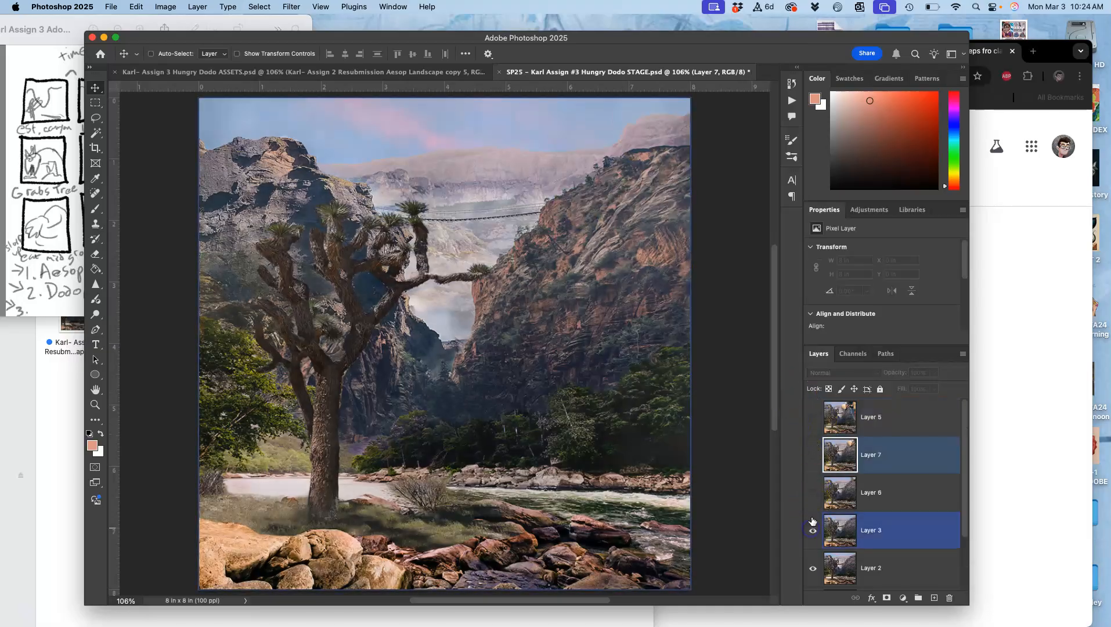
left_click(813, 470)
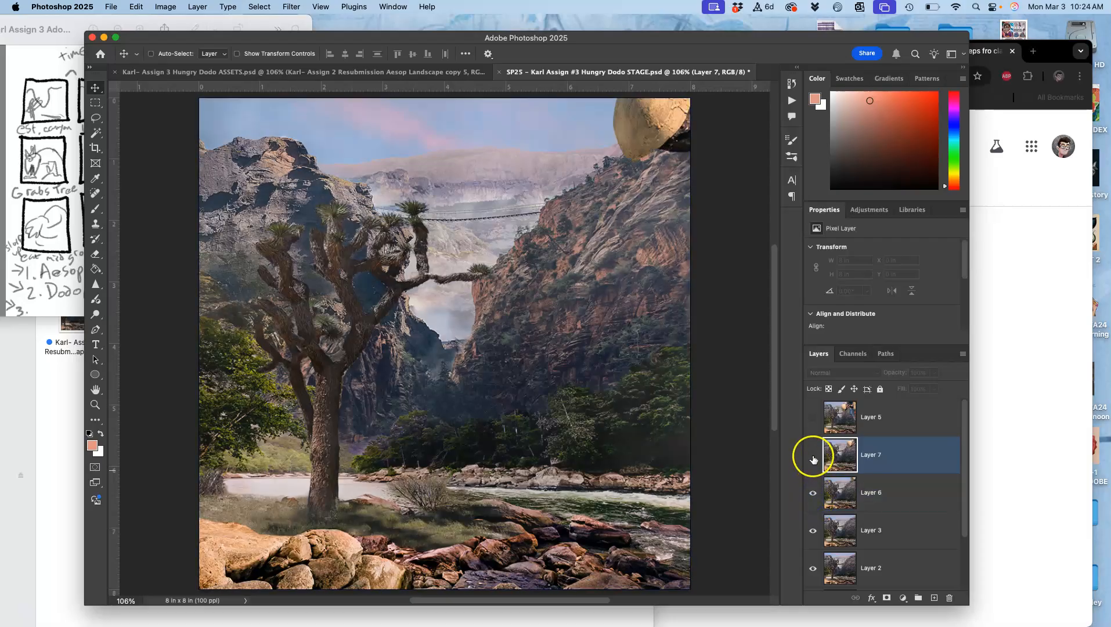
left_click(813, 456)
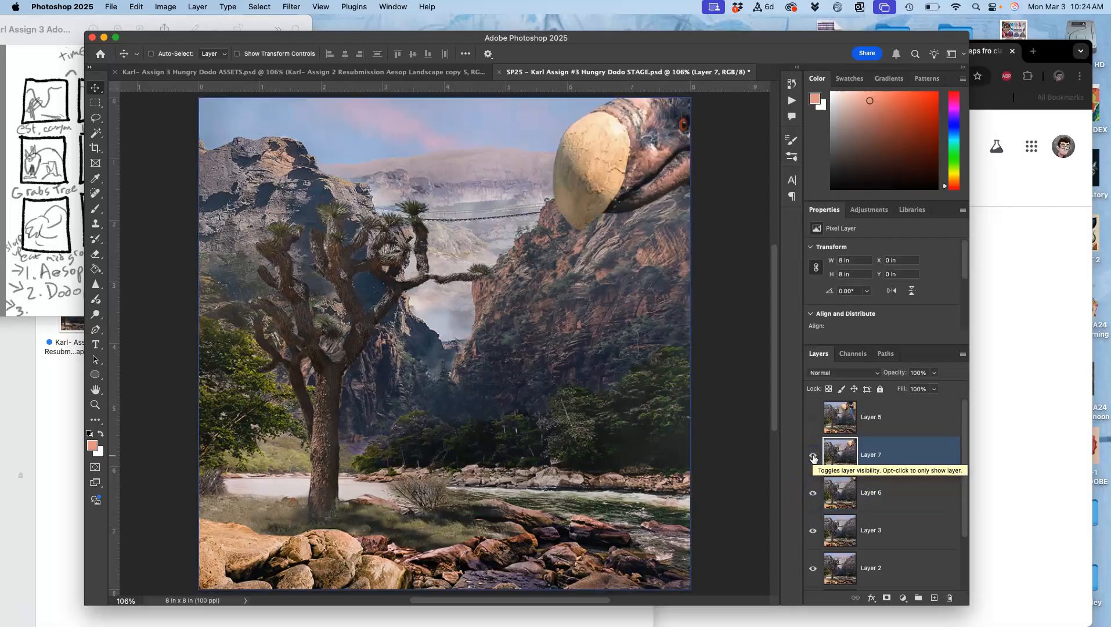
In ASSETS, select the topmost layer, Layer 14 copy, and merge the visible scene into a new layer above it
left_click(385, 76)
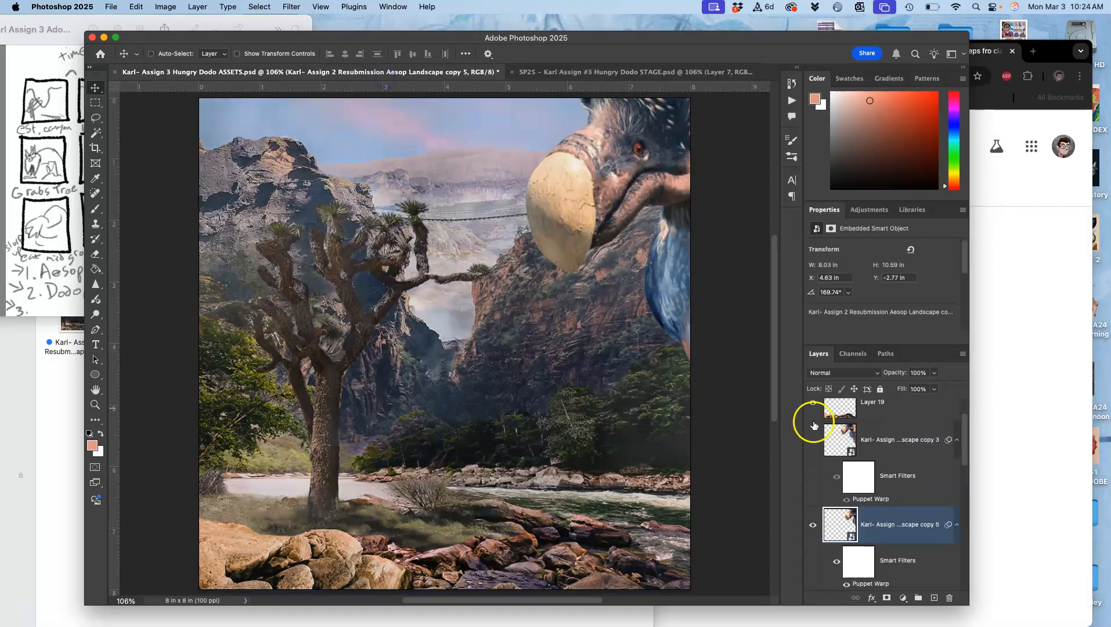
left_click(871, 423)
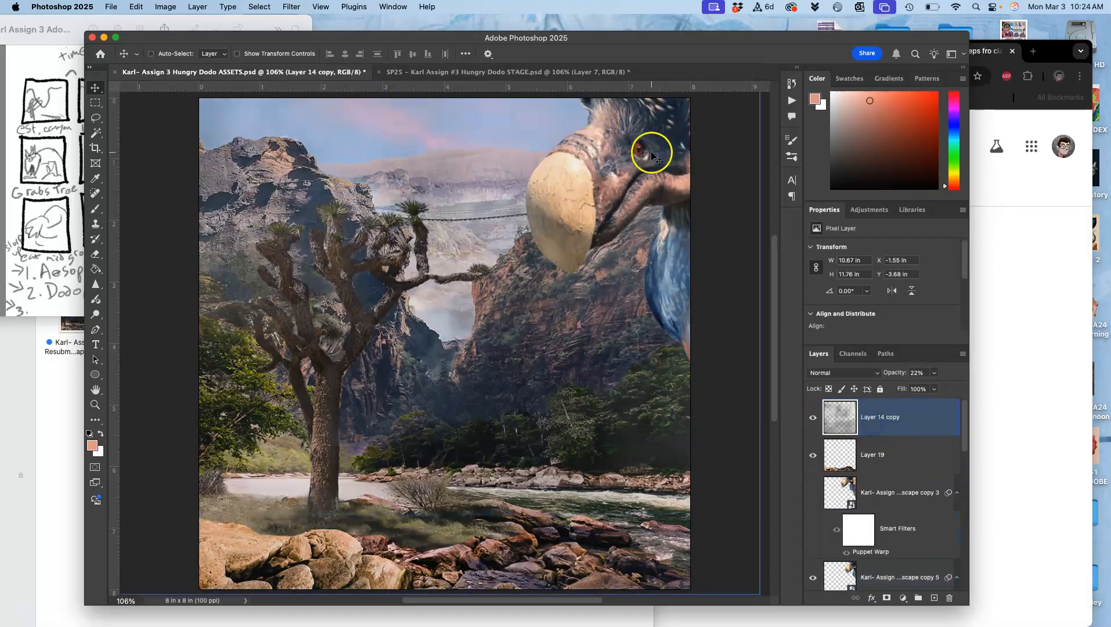
left_click(566, 72)
left_click(350, 72)
left_click(846, 442)
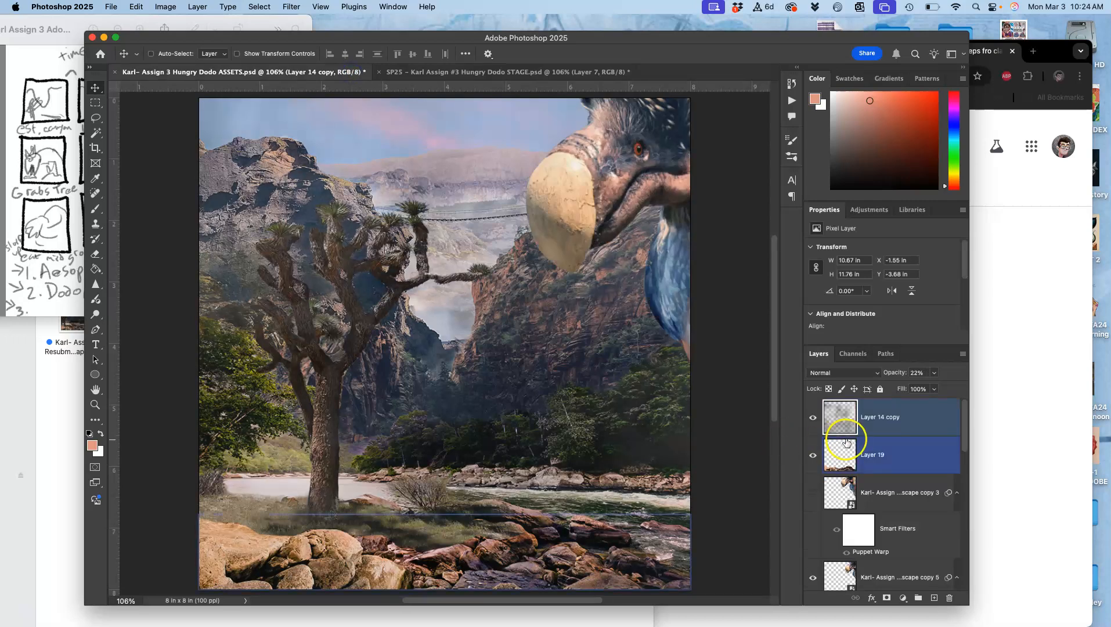
left_click(198, 7)
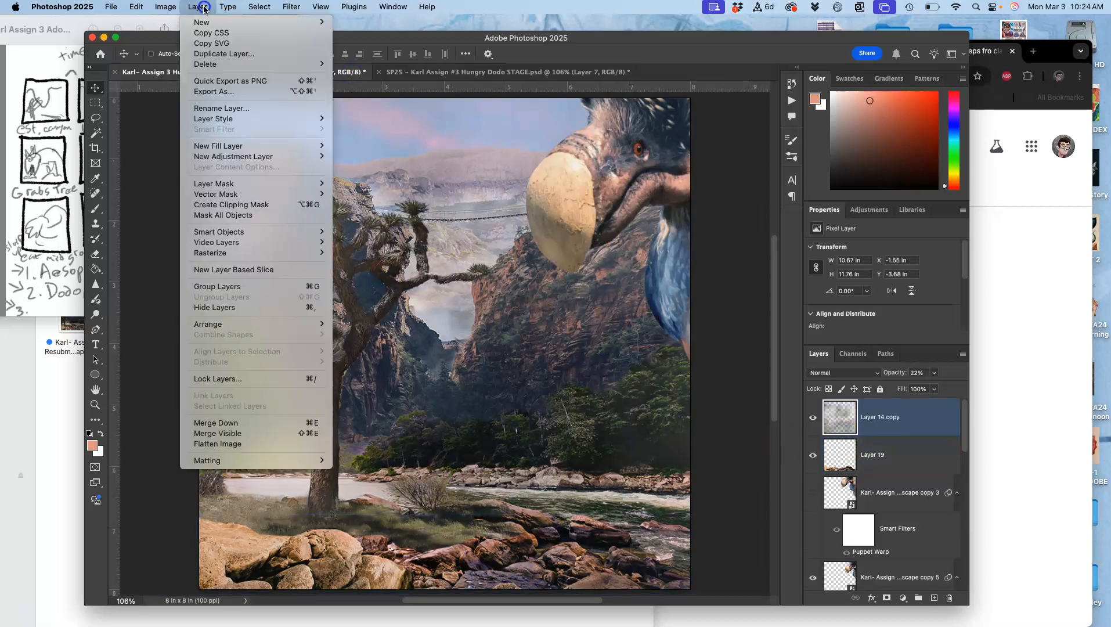
left_click(254, 433, "alt")
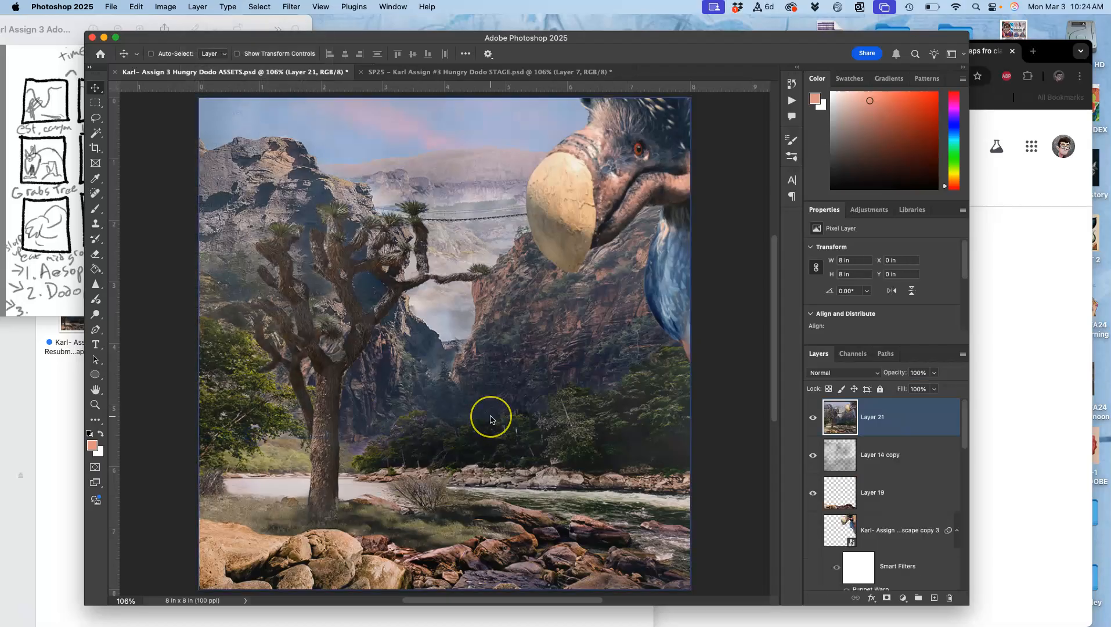
Copy the entire merged scene and paste it into STAGE above Layer 7
key("super+a")
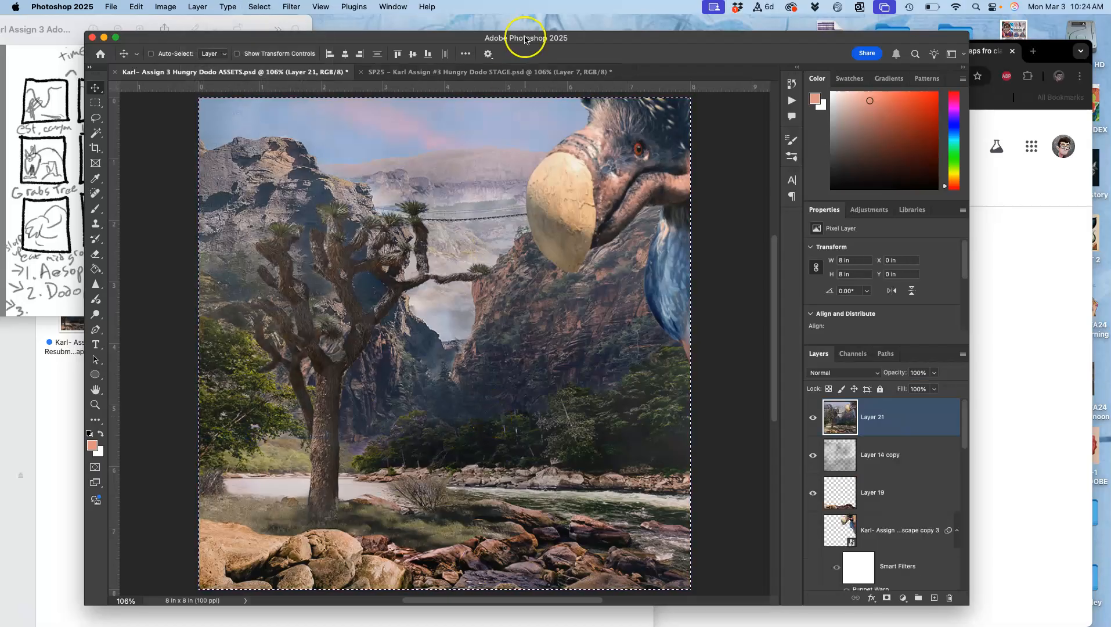
left_click(506, 72)
key("super+v")
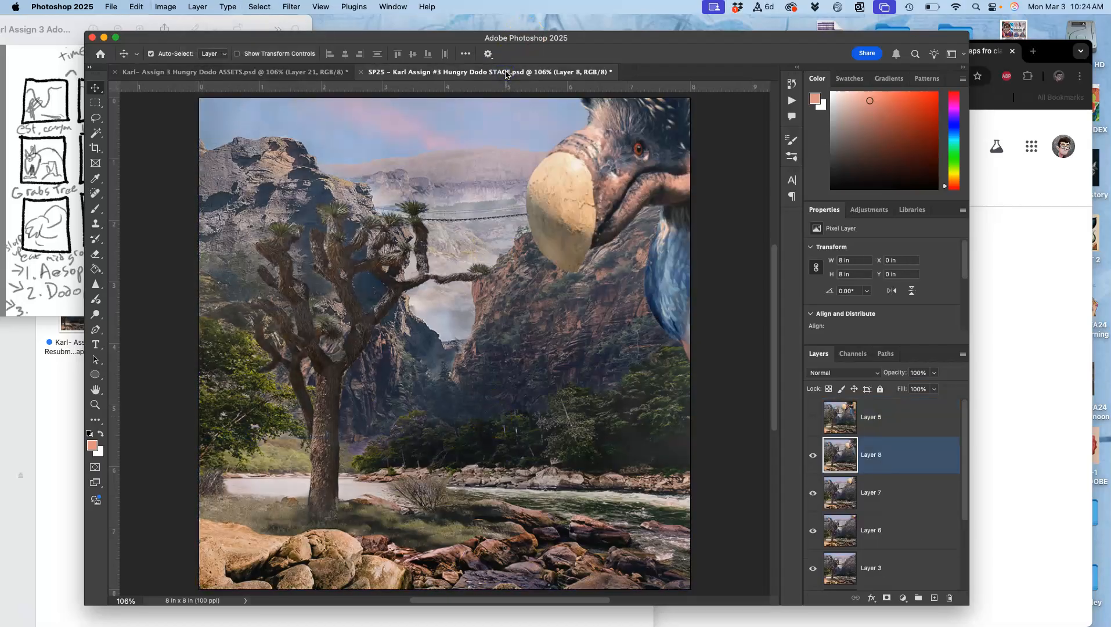
Compare the pasted frame with Layer 7 and Layer 5, delete Layer 5, and save the STAGE file
left_click(813, 455)
left_click(813, 454)
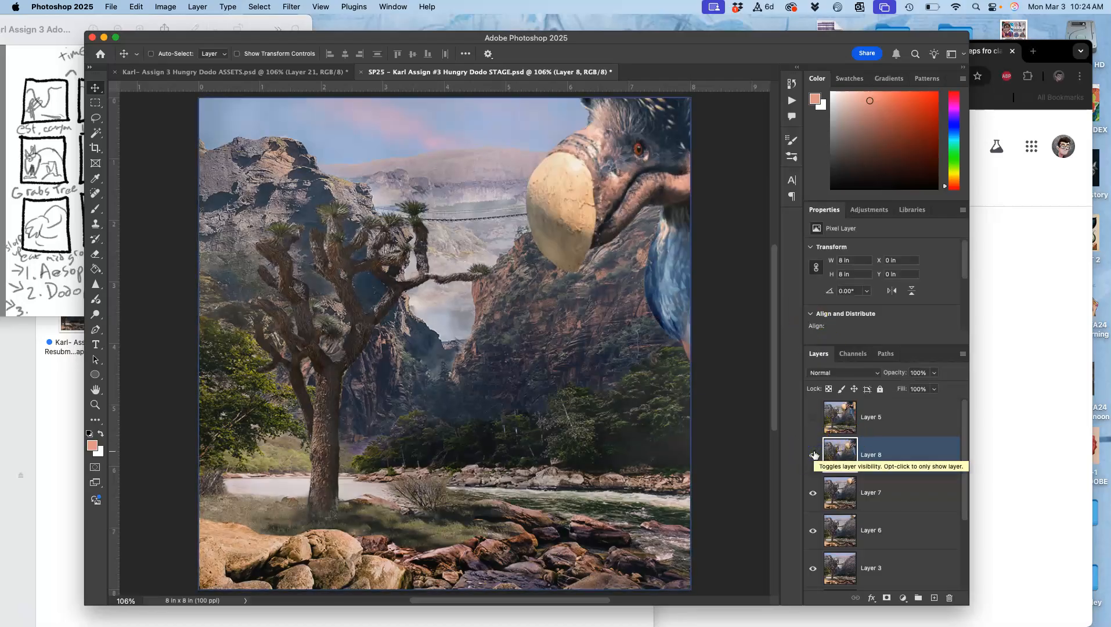
left_click(812, 416)
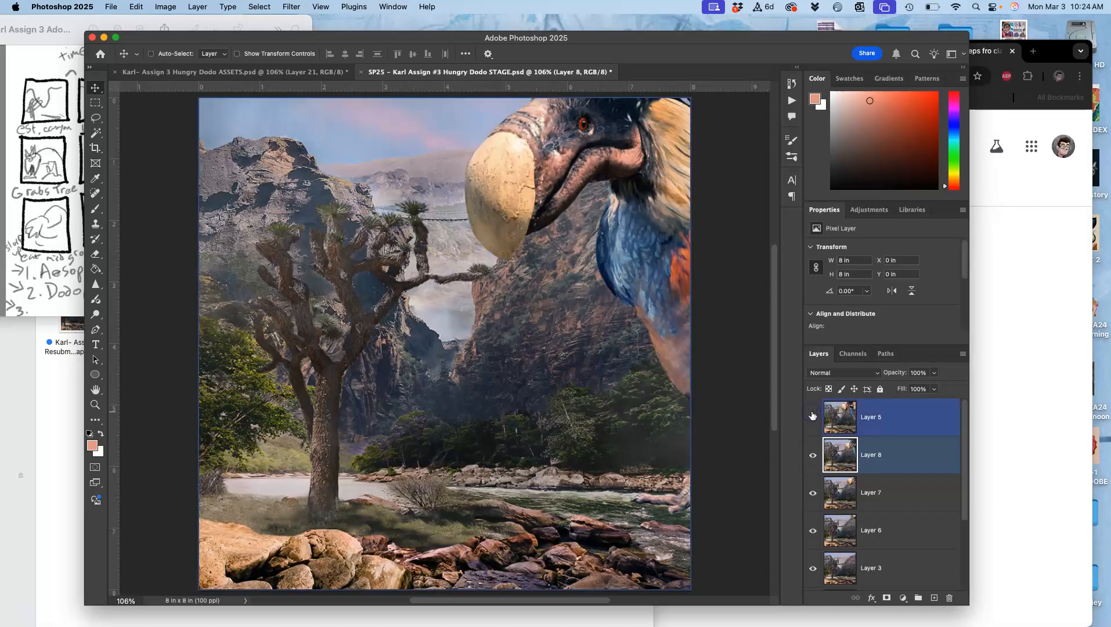
left_click(812, 416)
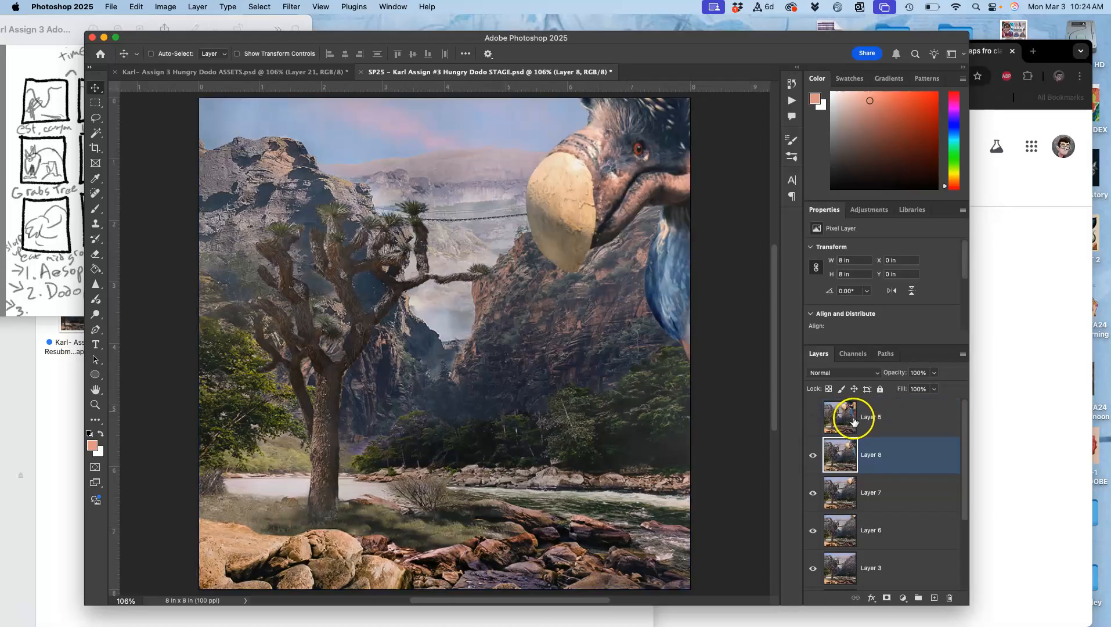
left_click(886, 419)
key("Delete")
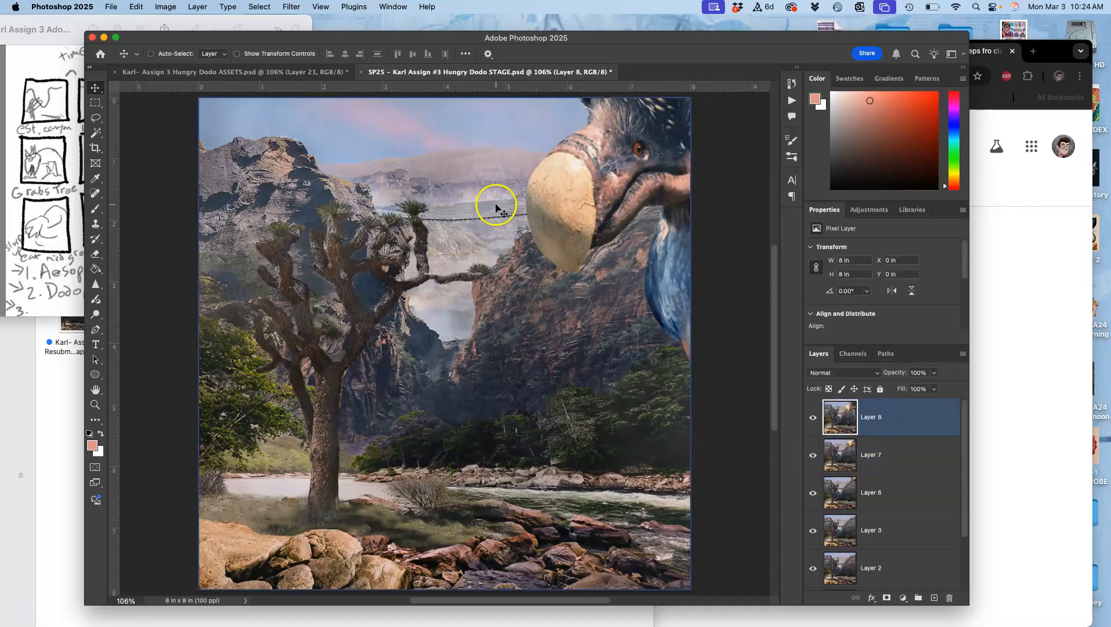
key("super+s")
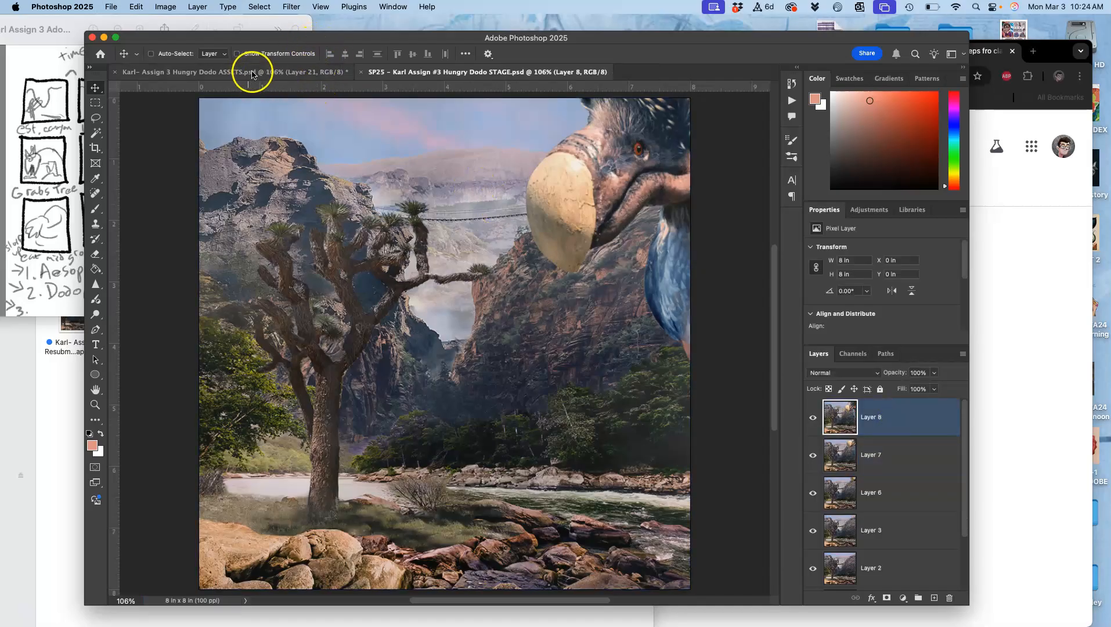
In ASSETS, delete the merged Layer 21 and set the opacity of the fog on Layer 14 copy to 29%
left_click(252, 72)
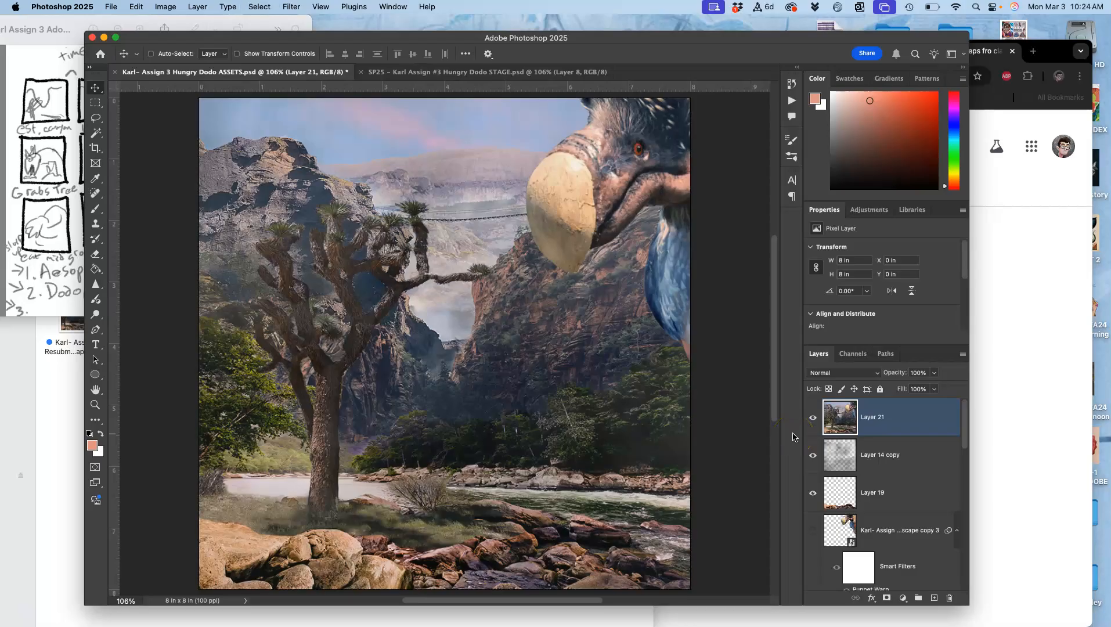
left_click(894, 425)
key("Delete")
left_click(933, 373)
left_click_drag(921, 389, 925, 390)
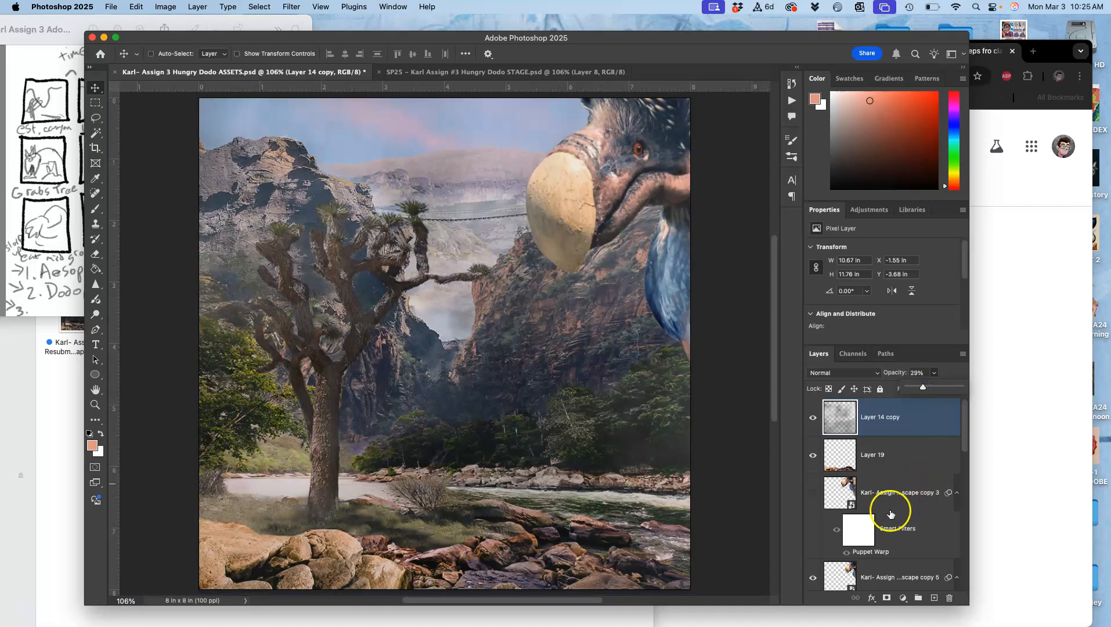
Show the dodo layer copy 3 and hide the dodo layer copy 5
left_click(810, 494)
left_click(812, 494)
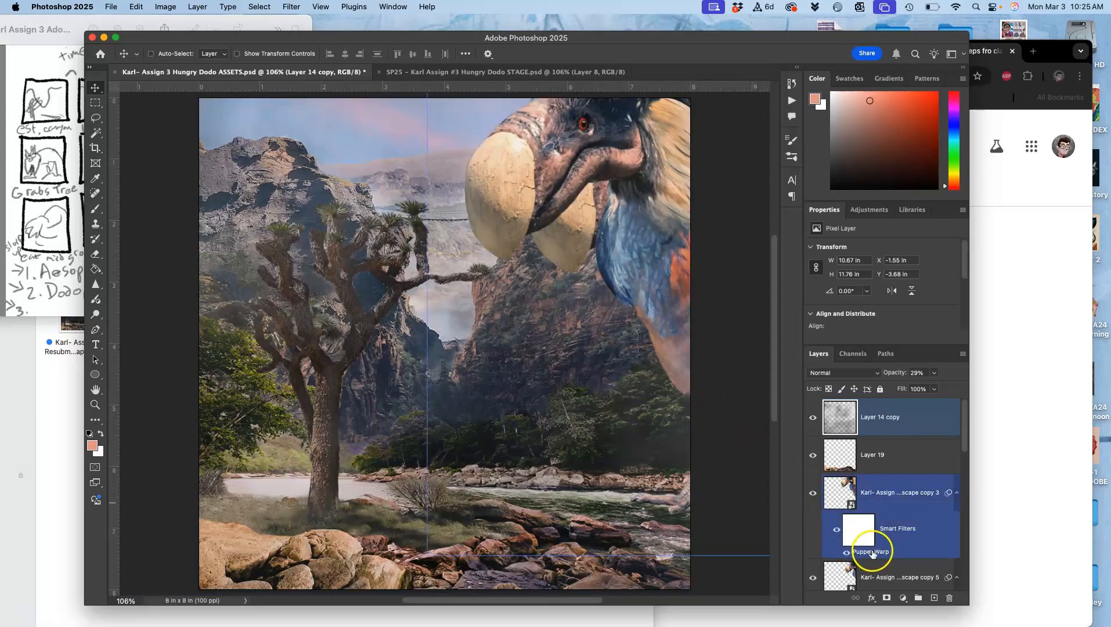
scroll(872, 546, "down", 1)
left_click(812, 568)
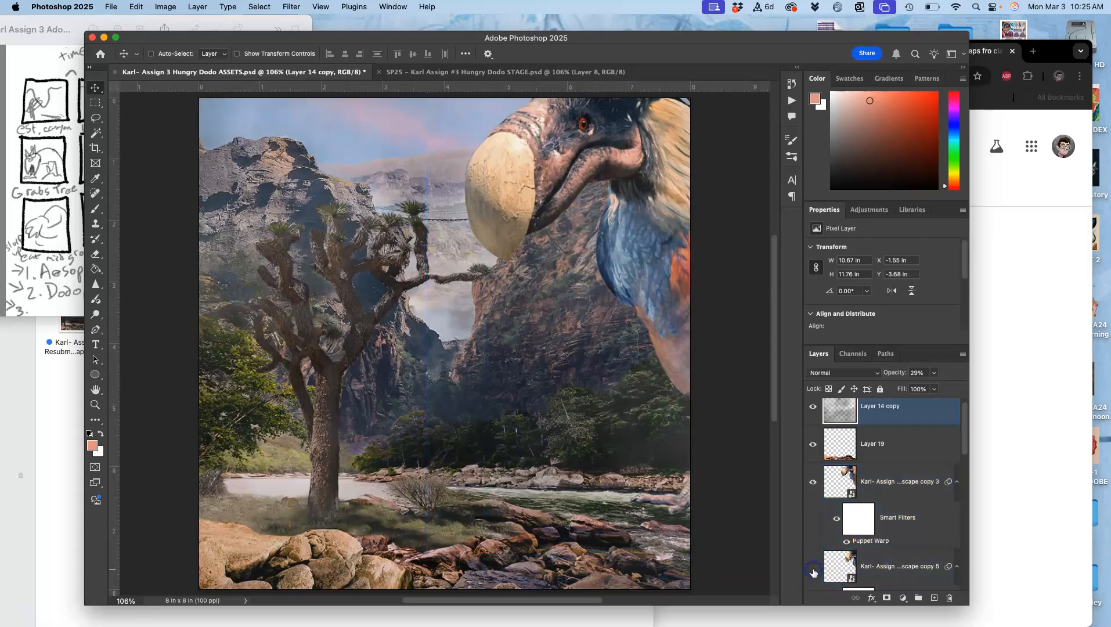
Make Layer 20 visible with Layer 20 copy hidden, and switch to STAGE to compare the scene with its latest frame
scroll(845, 558, "down", 10)
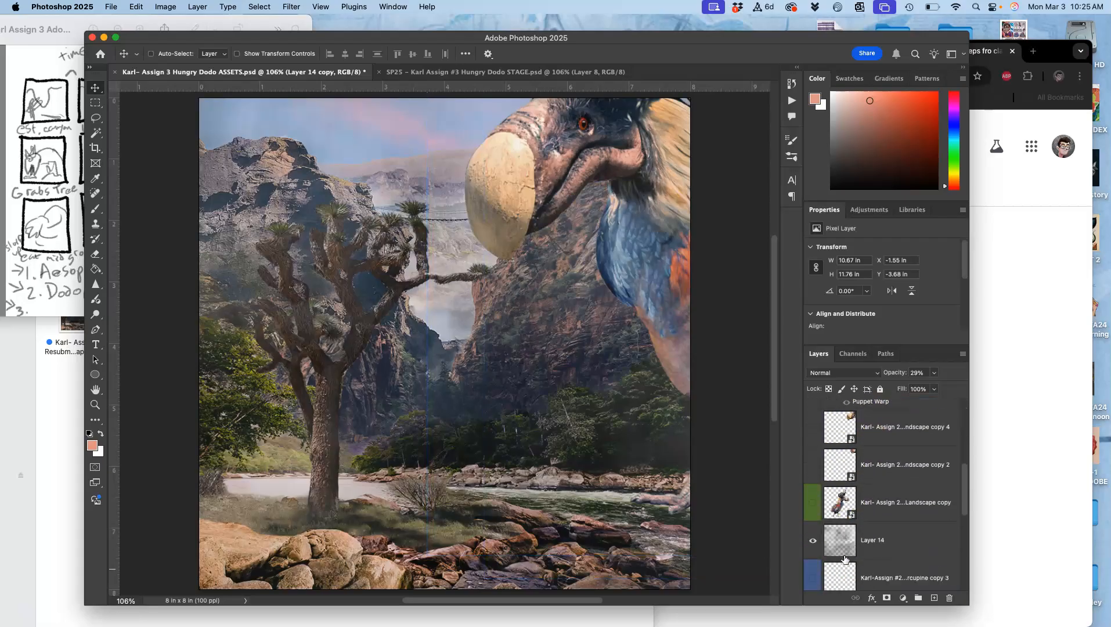
scroll(845, 559, "down", 1)
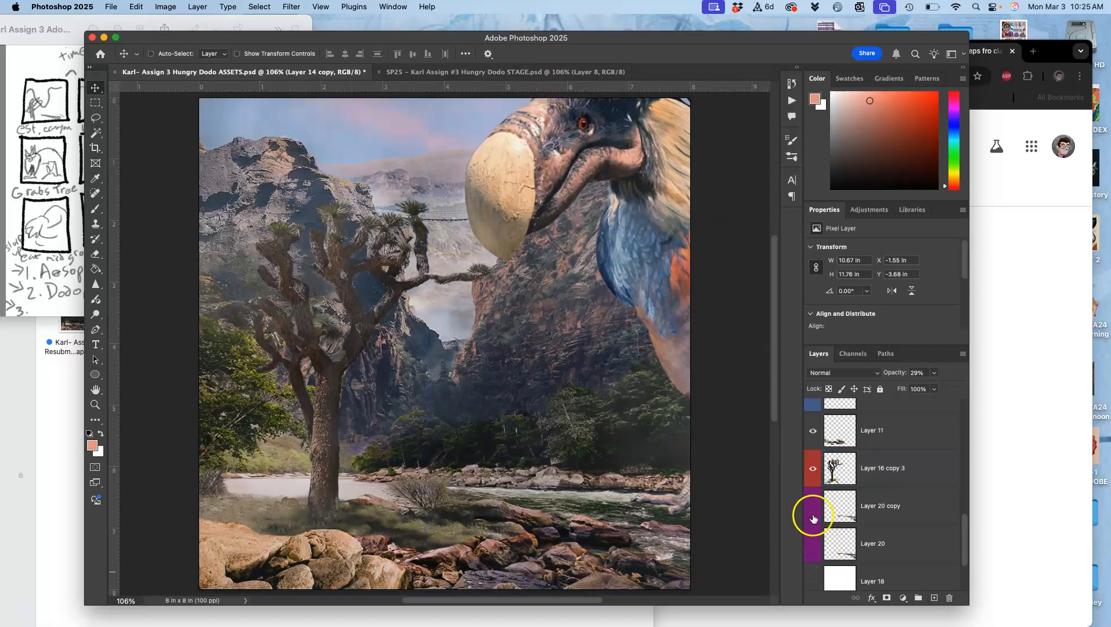
left_click(813, 511)
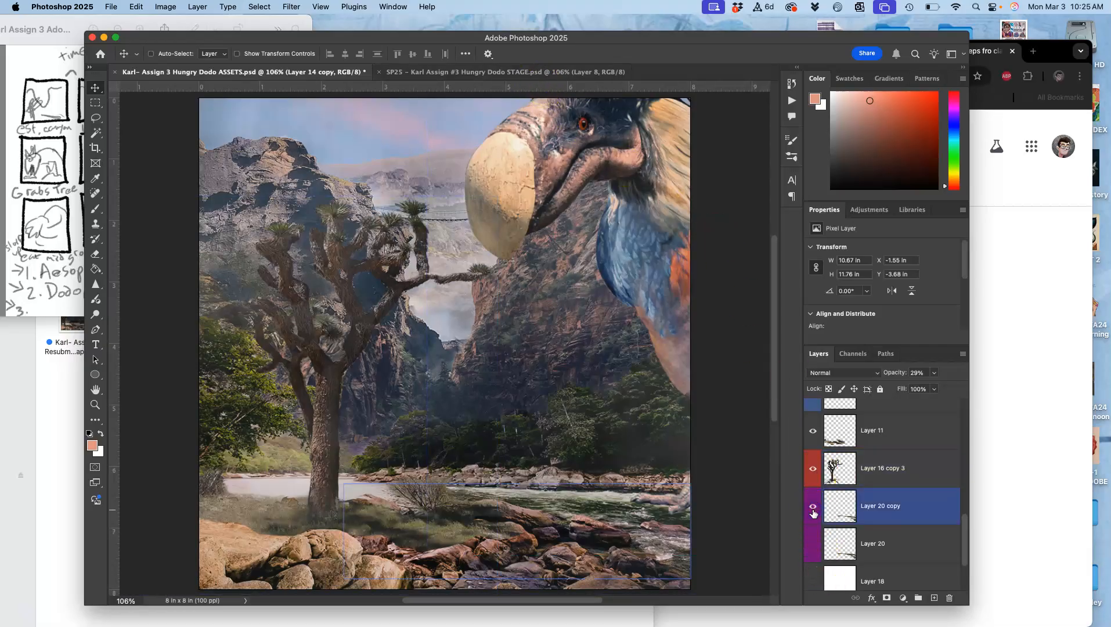
left_click(813, 550)
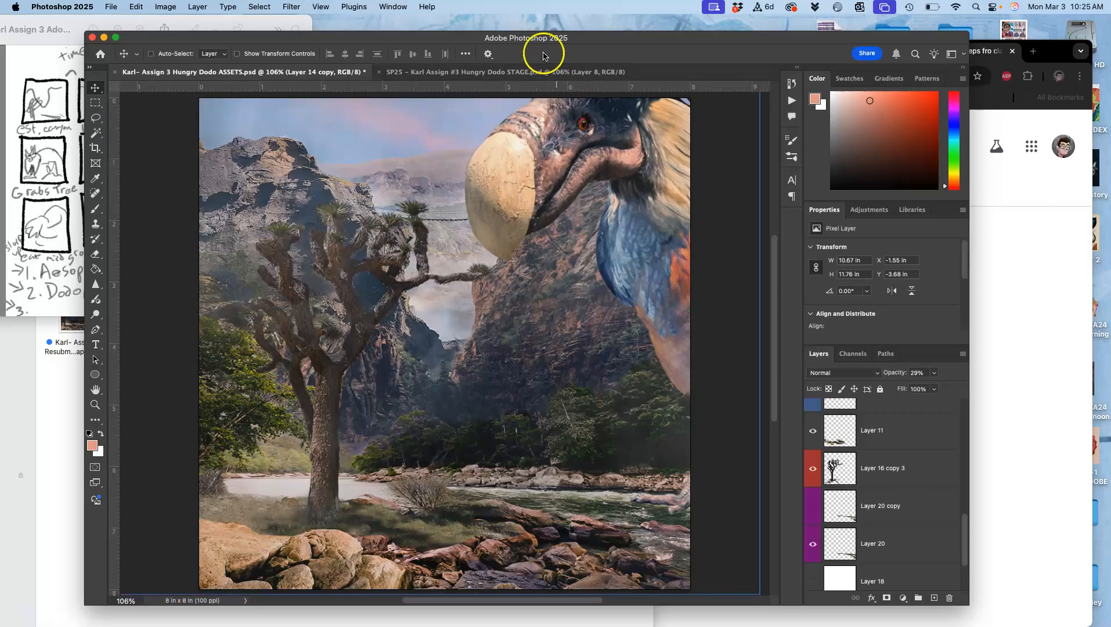
left_click(531, 72)
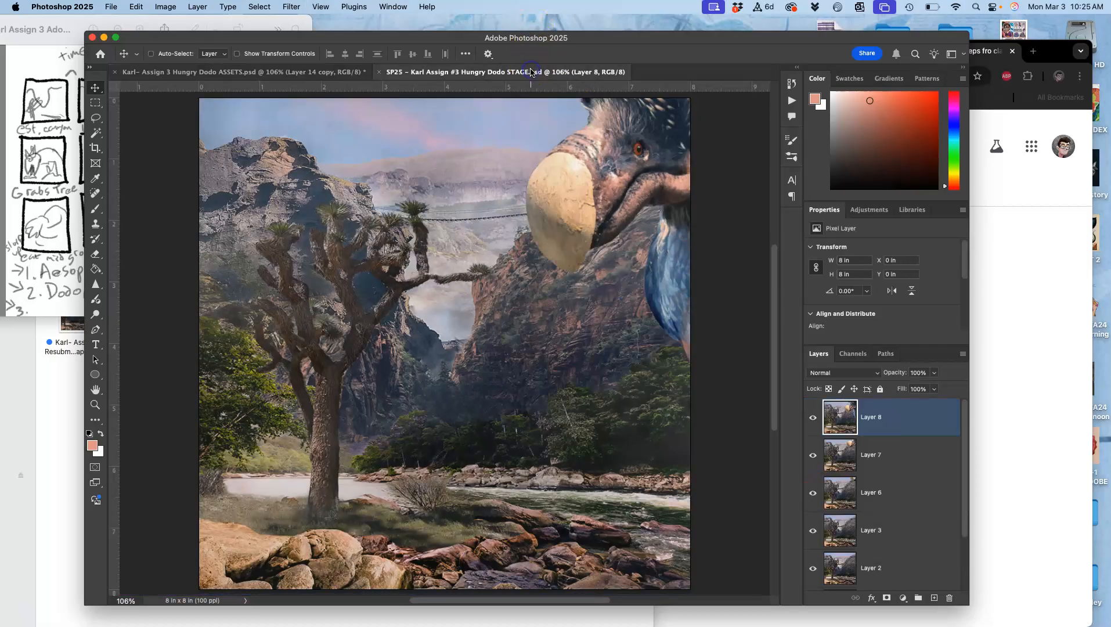
Compare the repositioned dodo scene in ASSETS with the latest frame, Layer 8, in STAGE
left_click(332, 71)
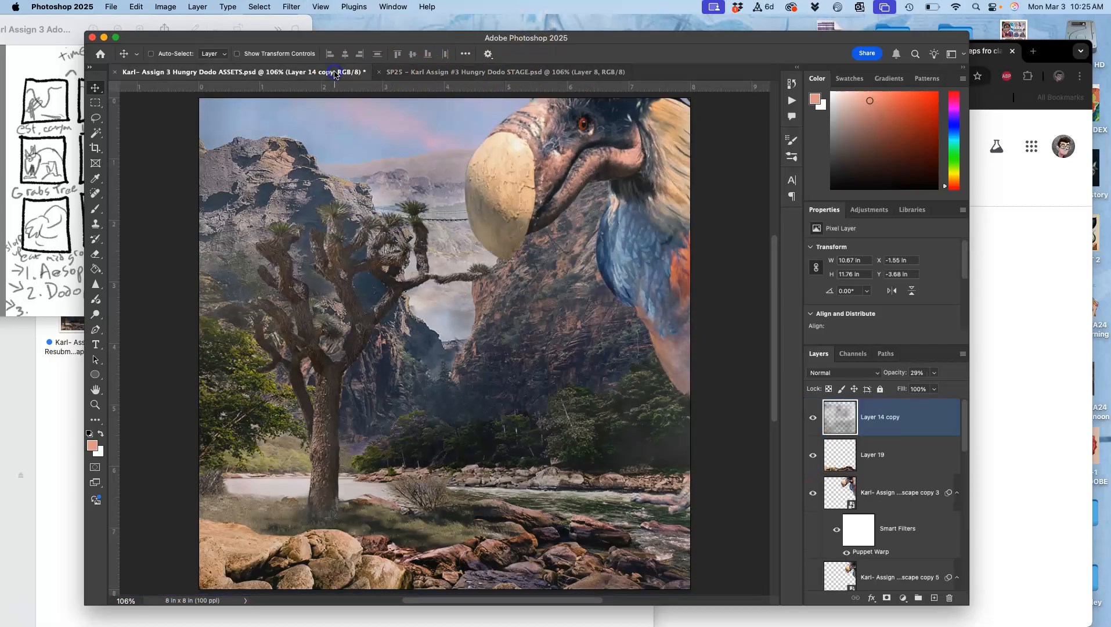
left_click(446, 73)
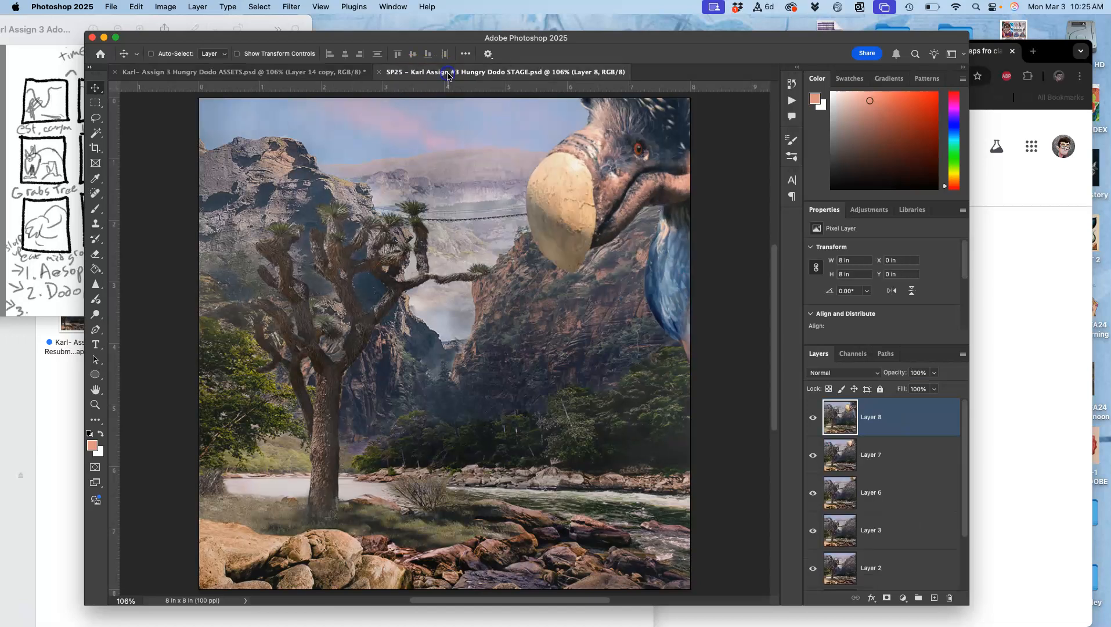
left_click(329, 74)
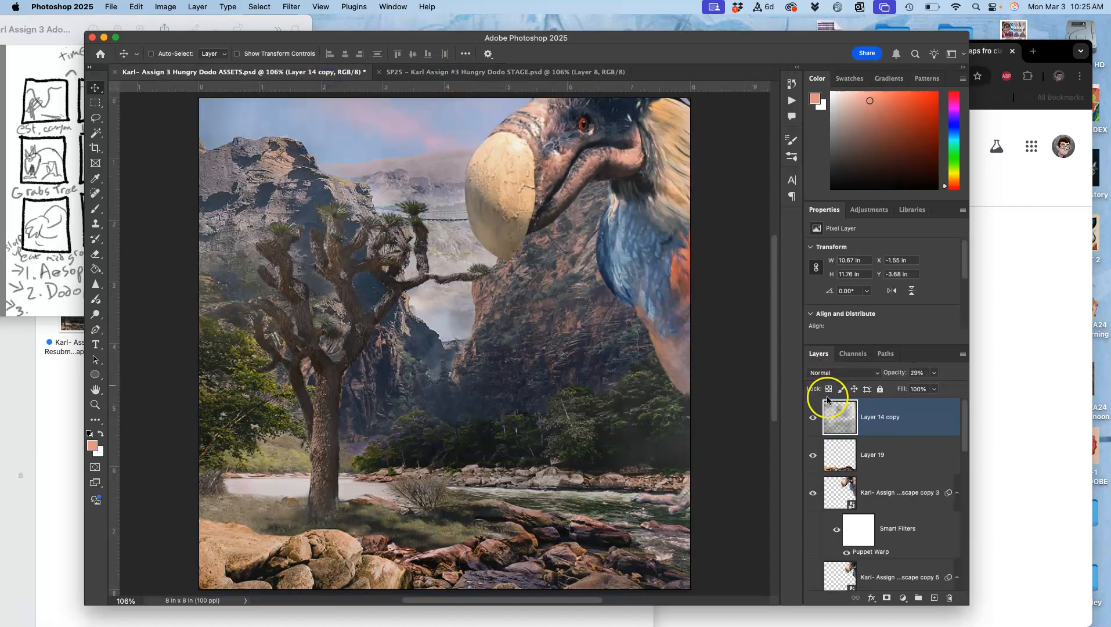
Merge the visible ASSETS layers into a new layer, paste a copy into STAGE above Layer 8, and compare it with the previous frame
left_click(194, 6)
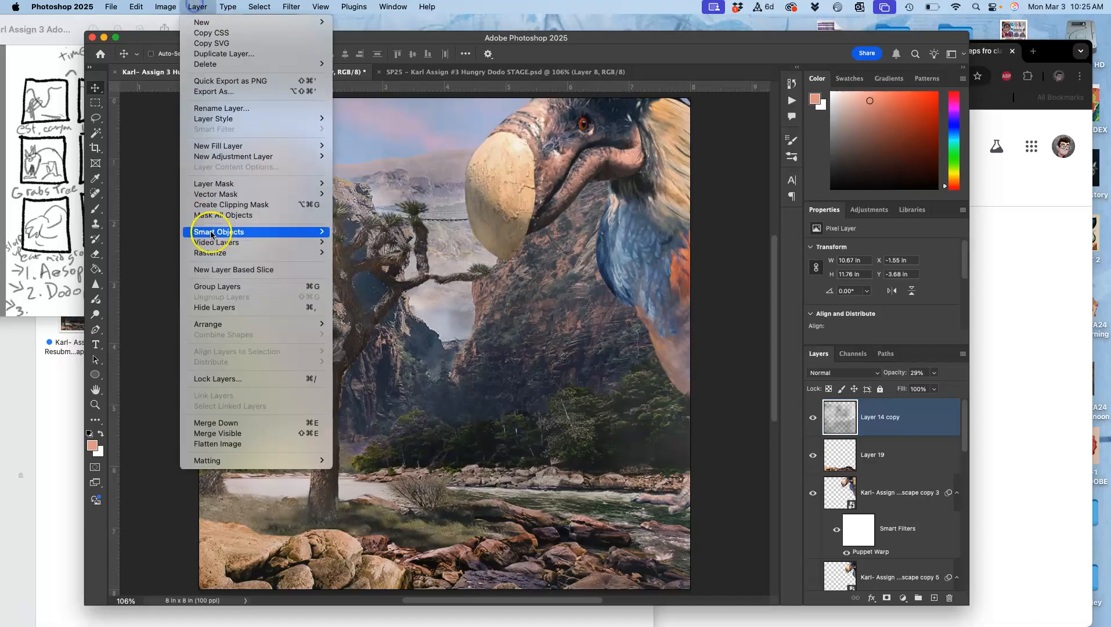
left_click(224, 437)
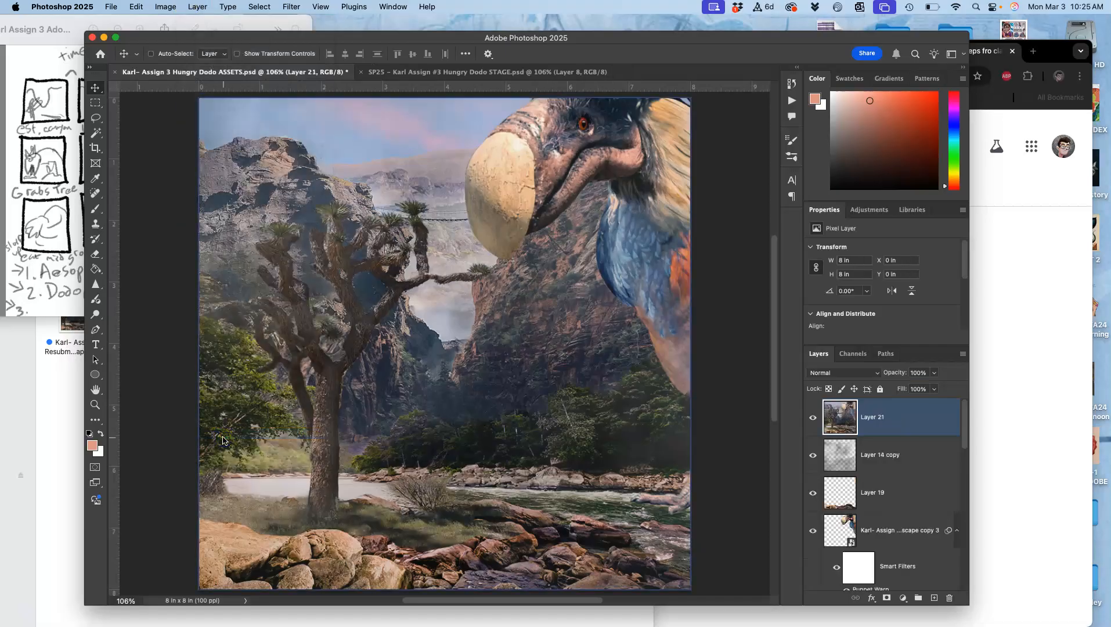
key("super+a")
left_click_drag(325, 249, 436, 220)
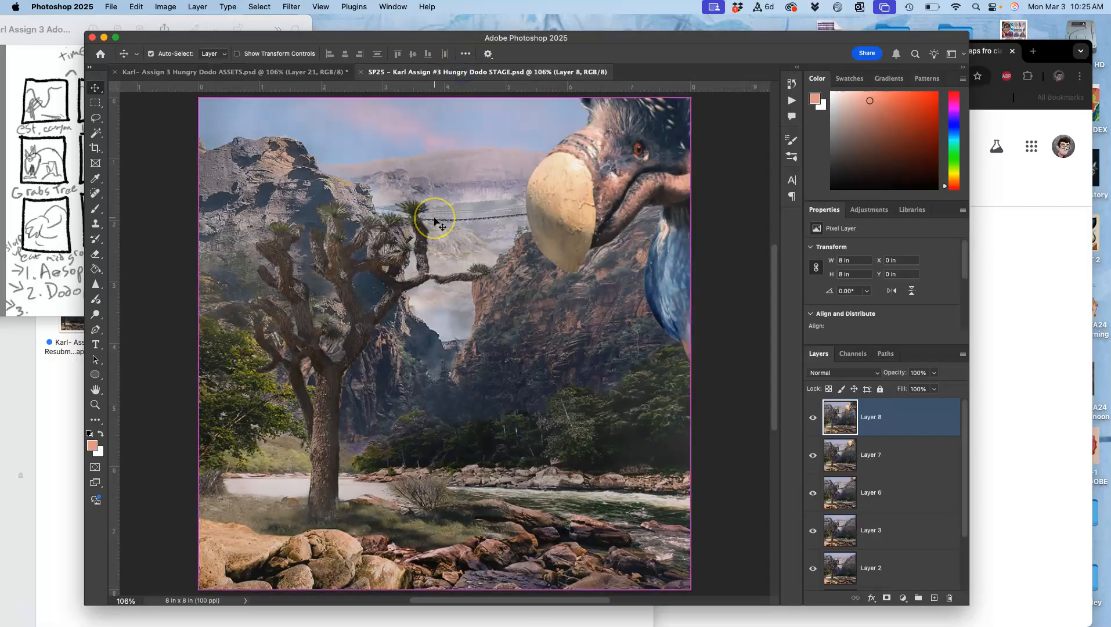
left_click(812, 419)
left_click(812, 419)
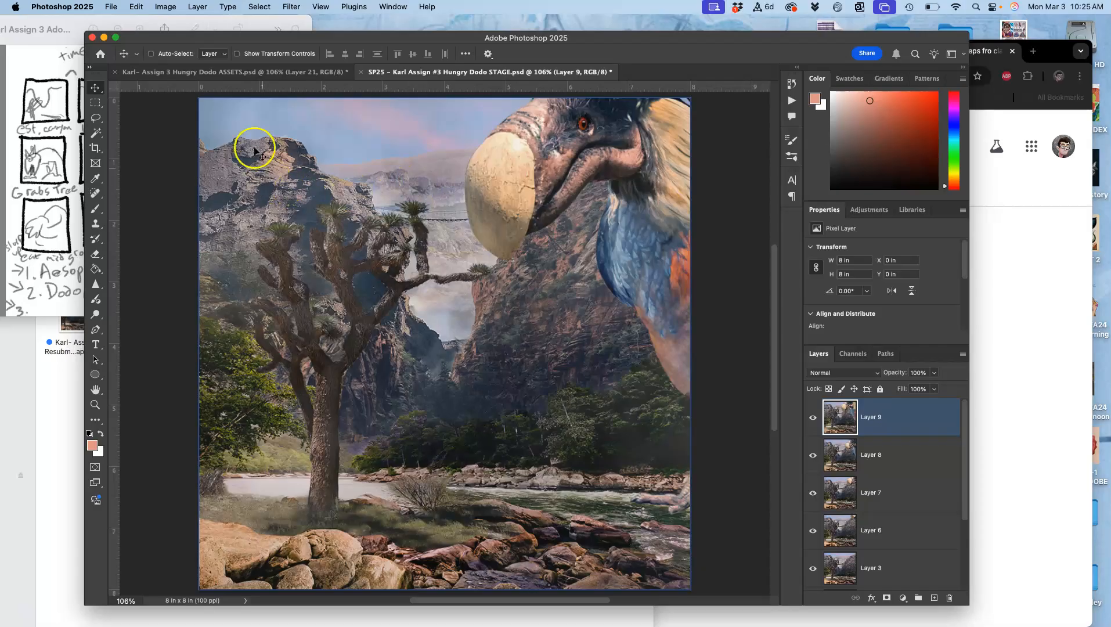
Deselect and delete the merged Layer 21 in ASSETS, and save the STAGE file
left_click(266, 73)
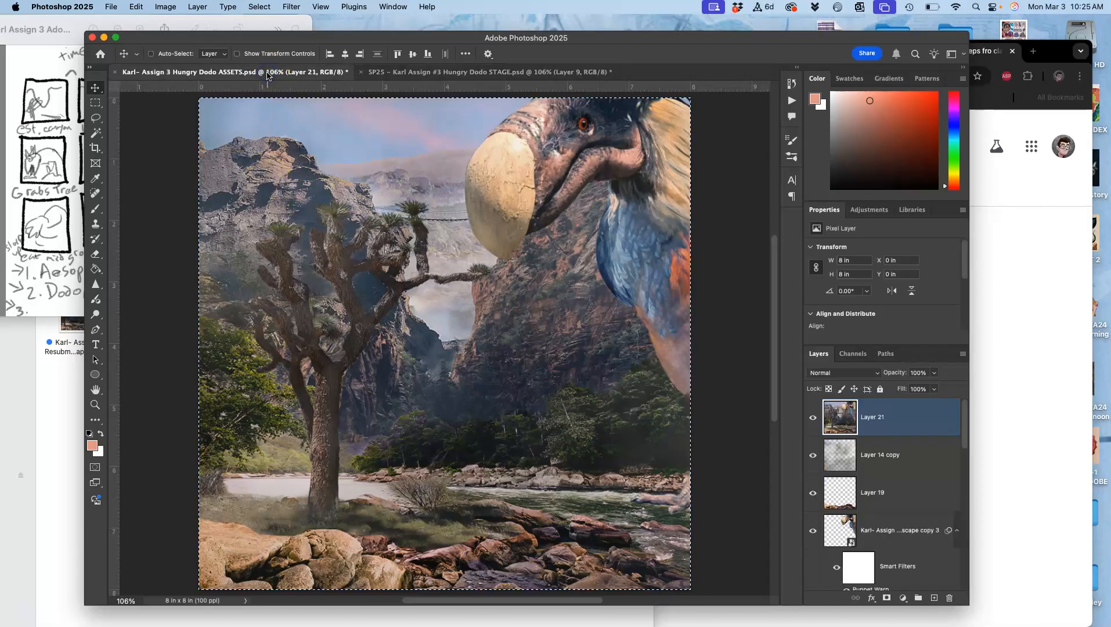
key("super+d")
key("BackSpace")
left_click(471, 73)
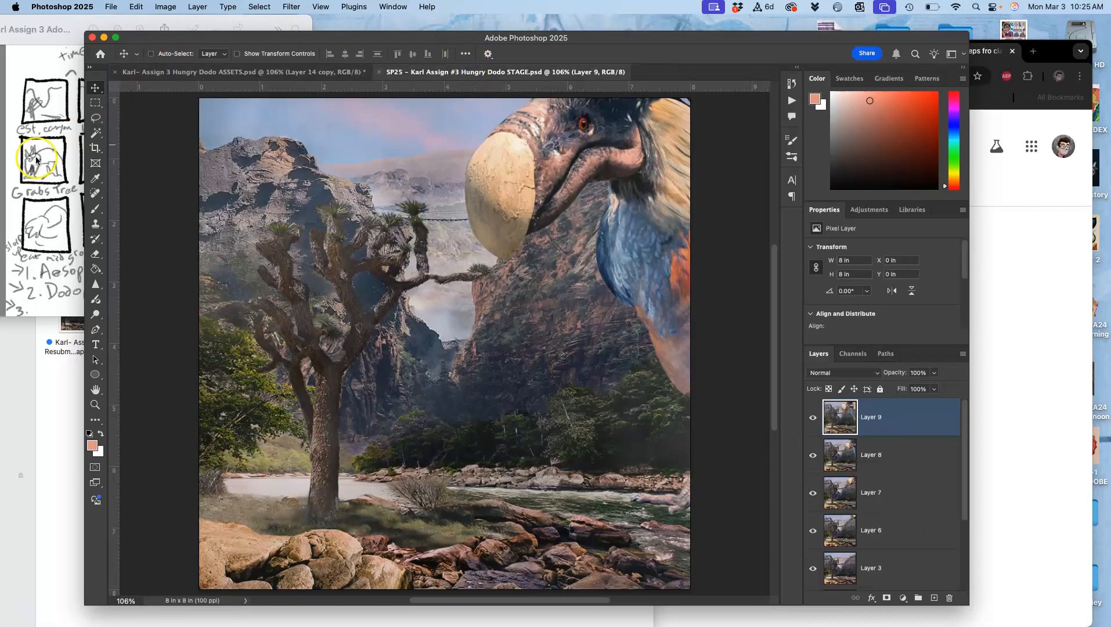
Examine the storyboard sketches in Preview for the upcoming shots, and return to Photoshop
left_click(60, 163)
left_click(371, 186)
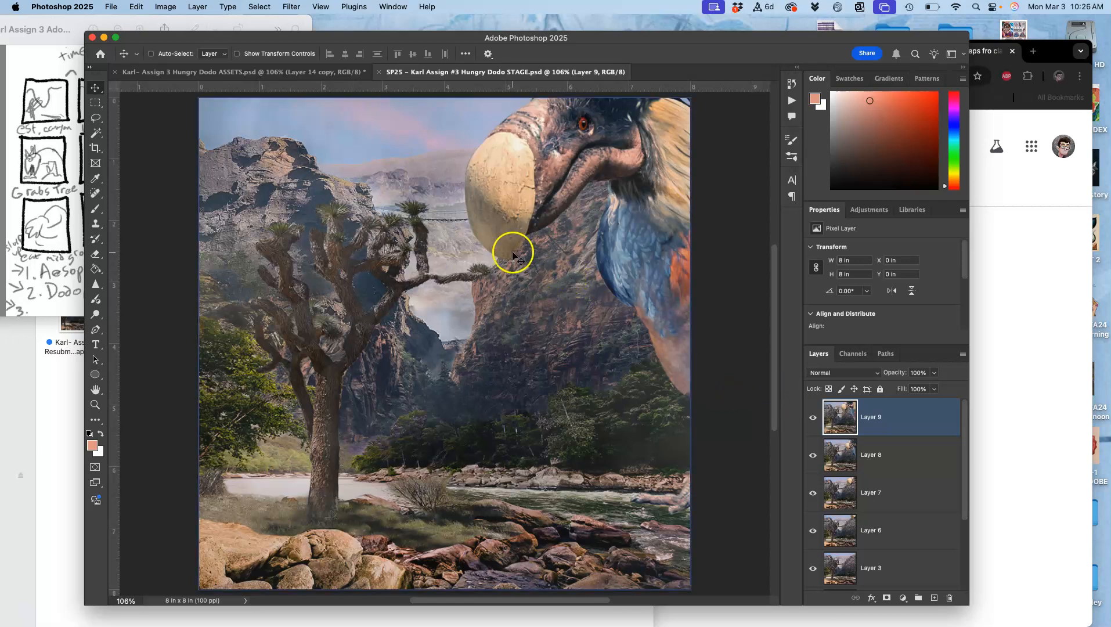
left_click(69, 194)
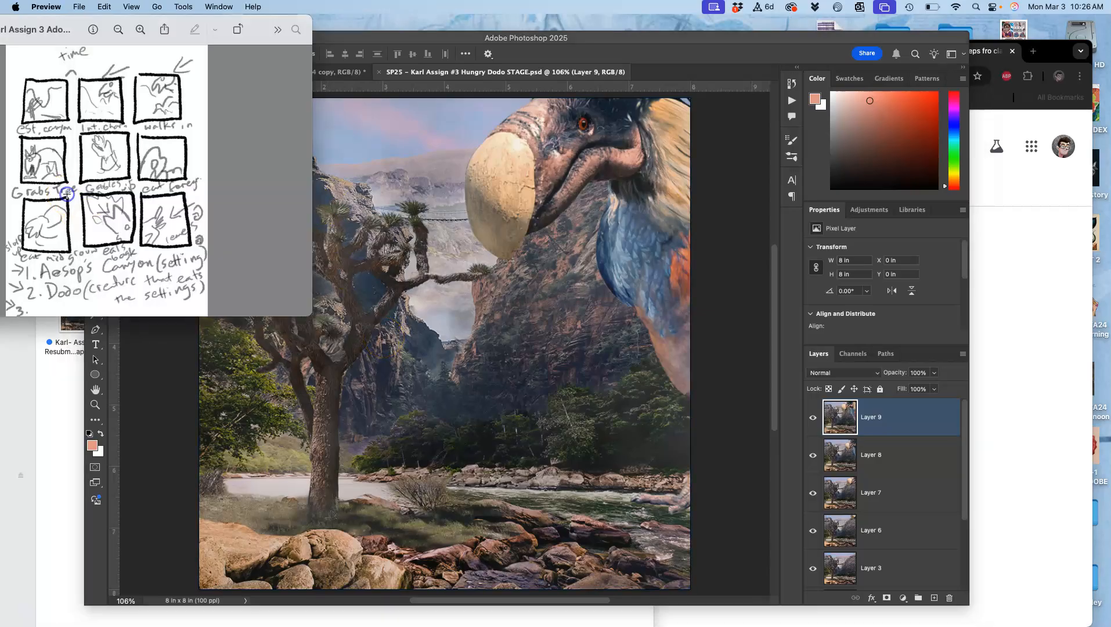
left_click(363, 233)
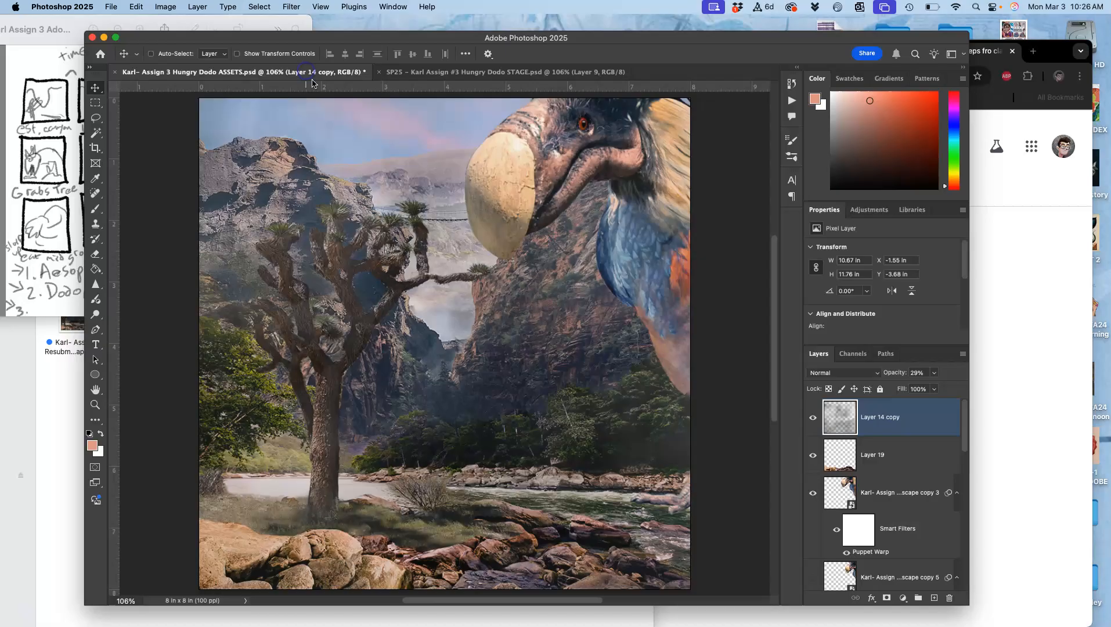
In ASSETS, duplicate the dodo layer copy 3, hide the original, and compare it with the pose on copy 5
left_click(839, 494)
scroll(879, 495, "down", 1)
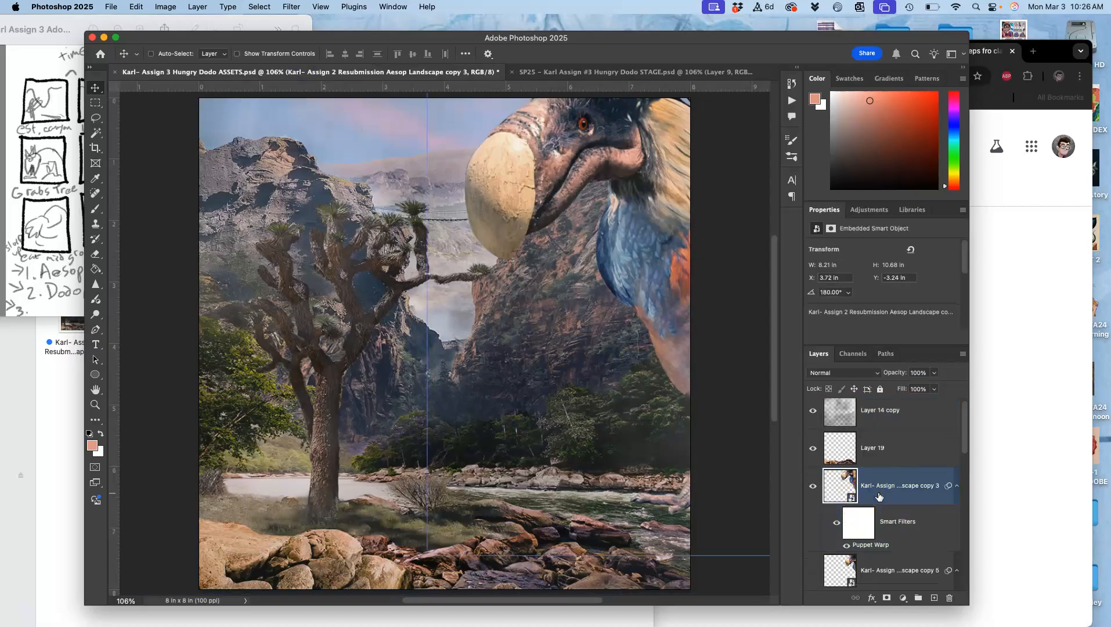
key("super+j")
scroll(859, 519, "down", 8)
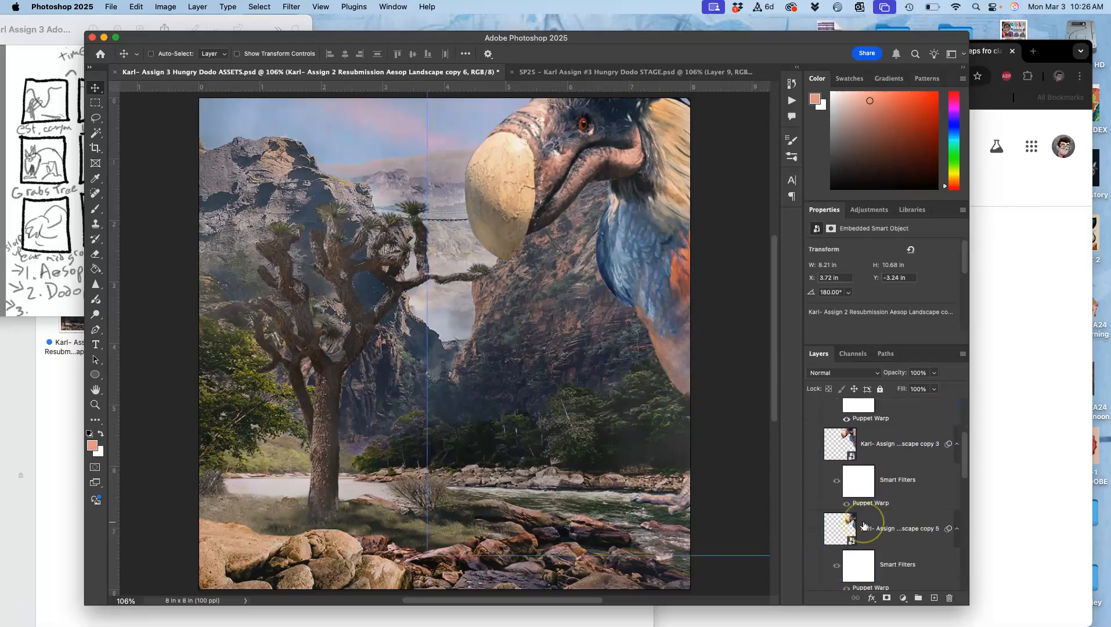
left_click(811, 534)
left_click(811, 534)
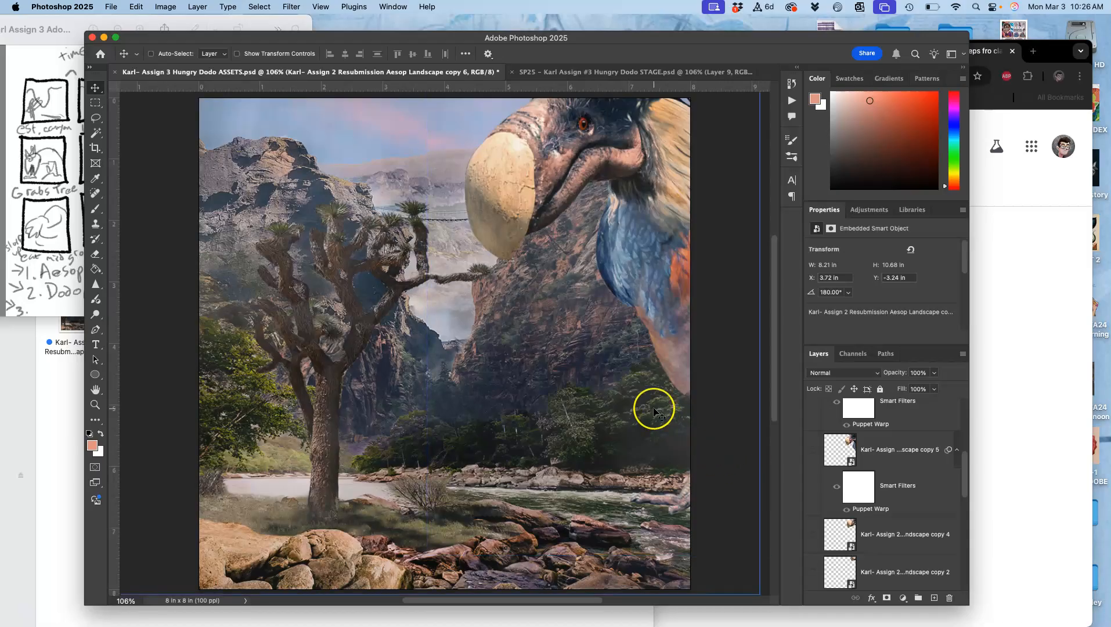
Enlarge the Photoshop window to give the canvas and layer list more room
scroll(654, 409, "up", 10)
scroll(654, 409, "down", 8)
scroll(653, 409, "down", 2)
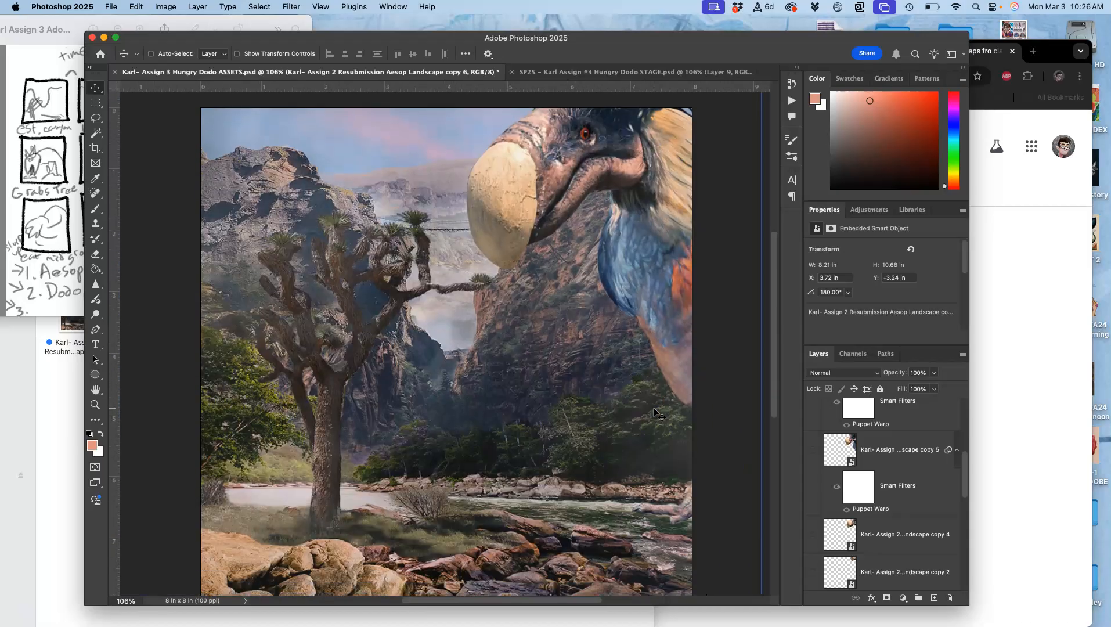
scroll(653, 411, "down", 1)
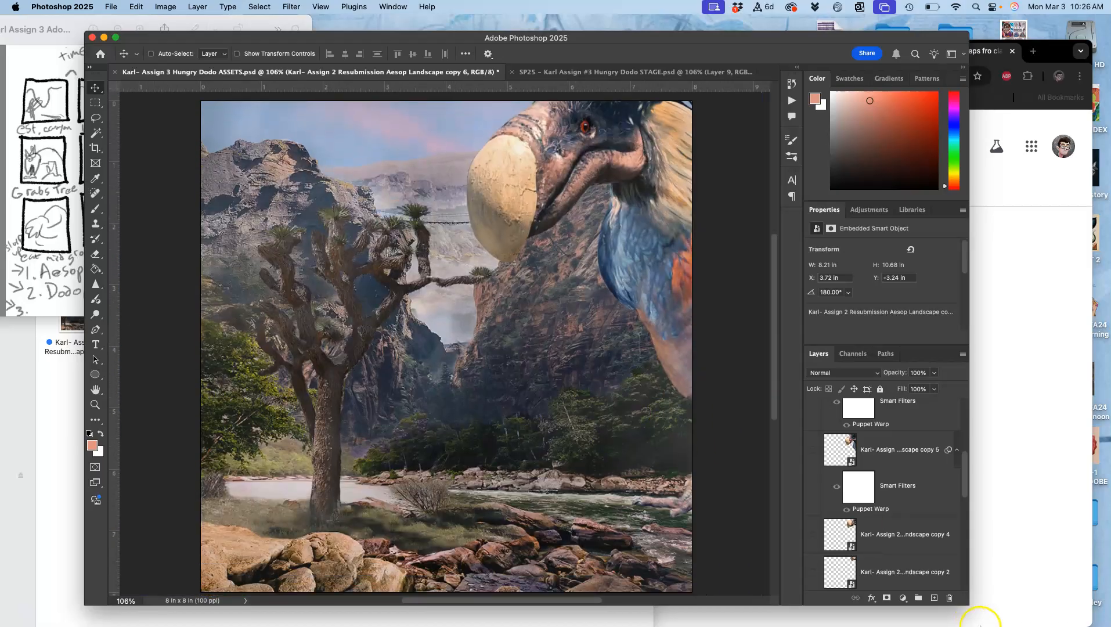
left_click_drag(967, 600, 1004, 624)
Group all dodo layers from copy 6 down to Landscape copy and name the group DODO
scroll(926, 517, "up", 3)
scroll(927, 521, "up", 3)
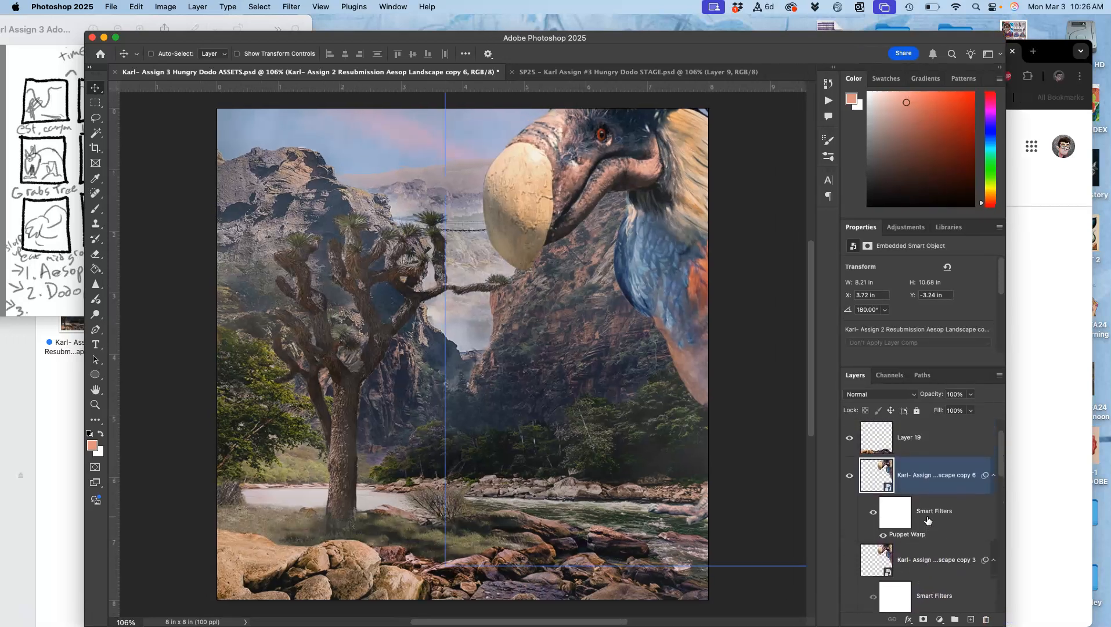
left_click(919, 504)
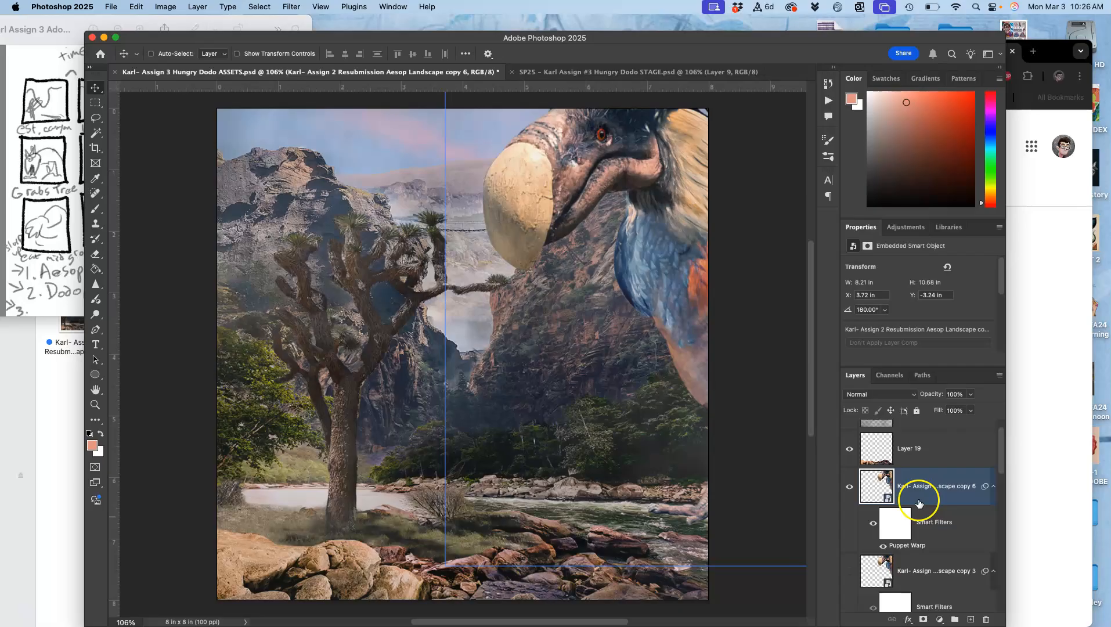
scroll(917, 500, "down", 8)
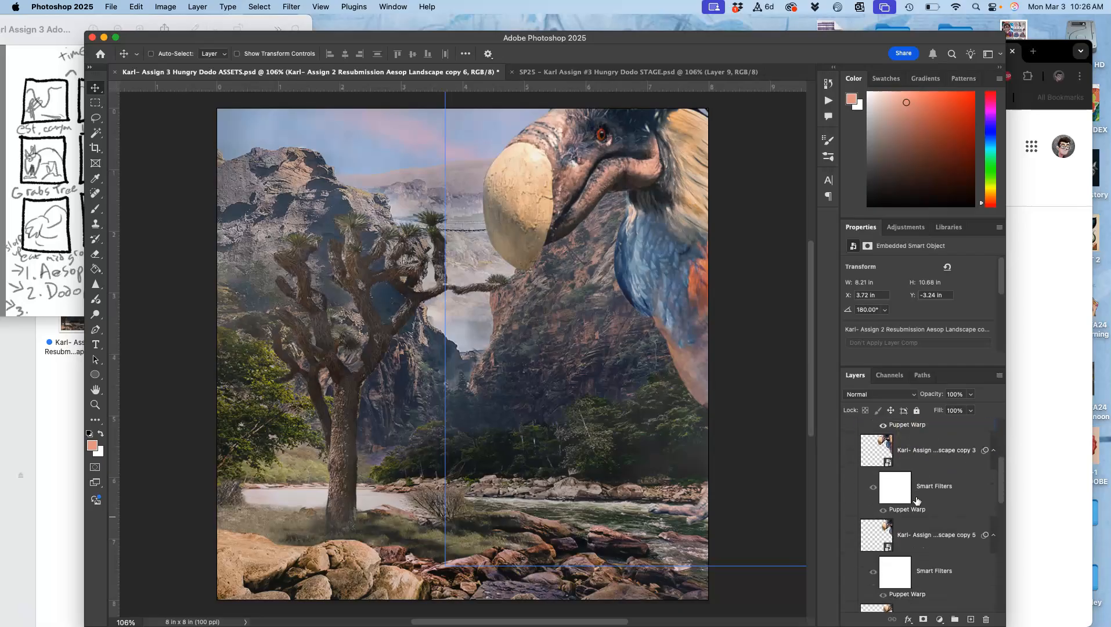
left_click(914, 525, "shift")
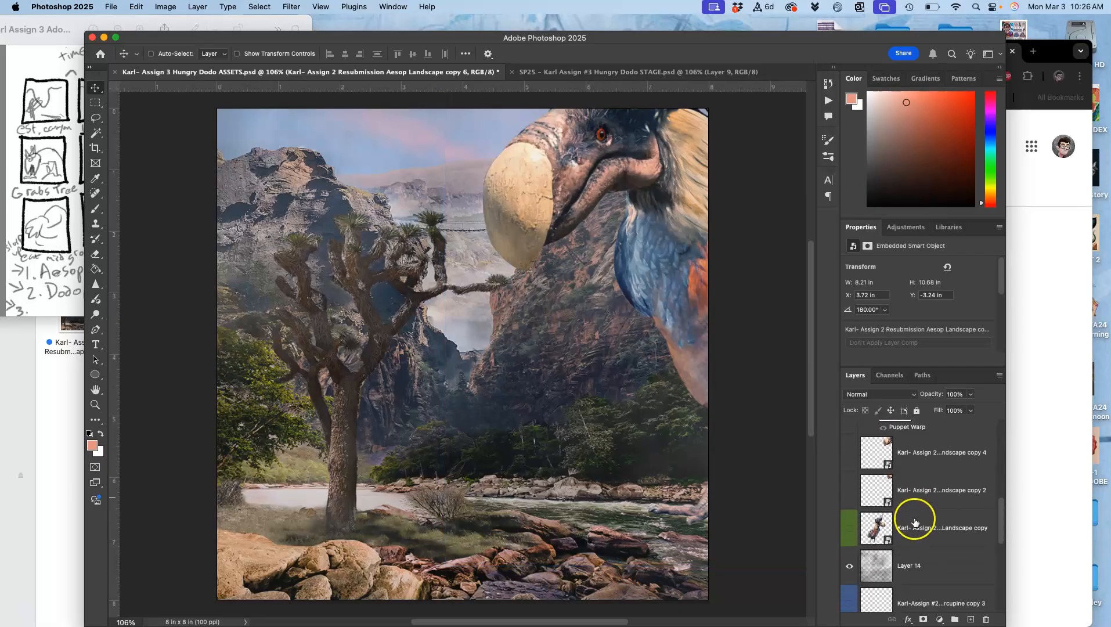
left_click(954, 619)
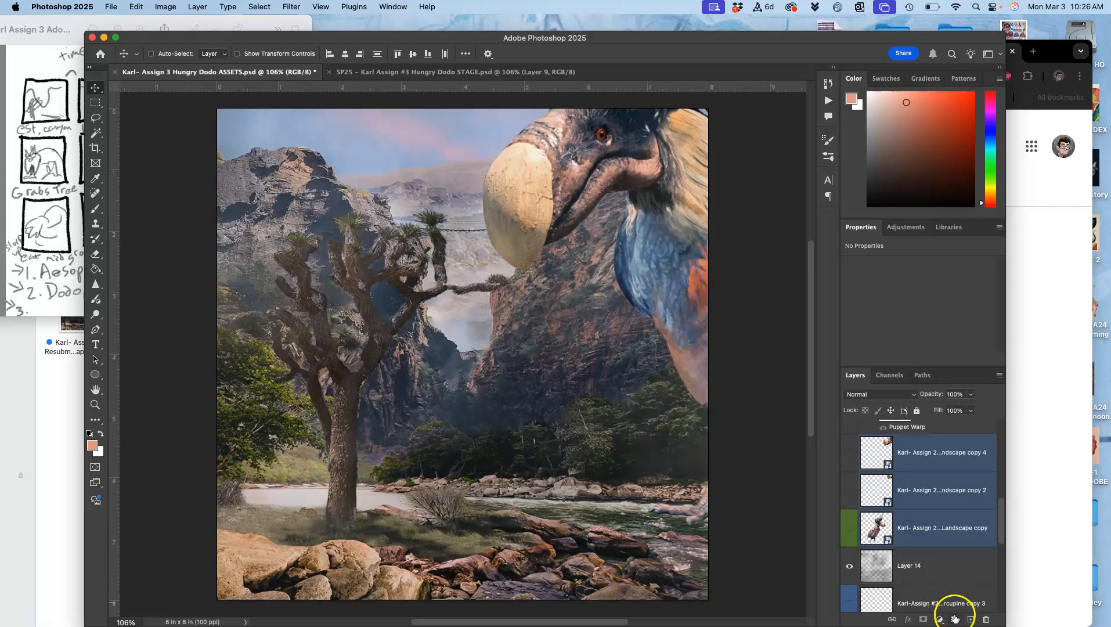
left_click(892, 446)
left_click(887, 430)
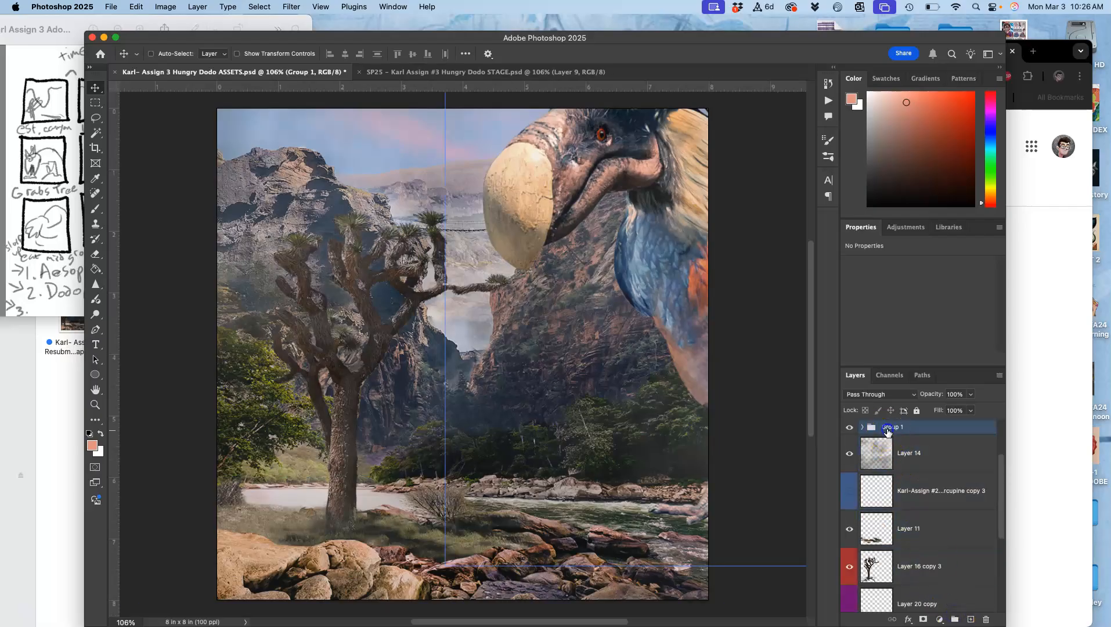
scroll(886, 441, "up", 3)
left_click(886, 503)
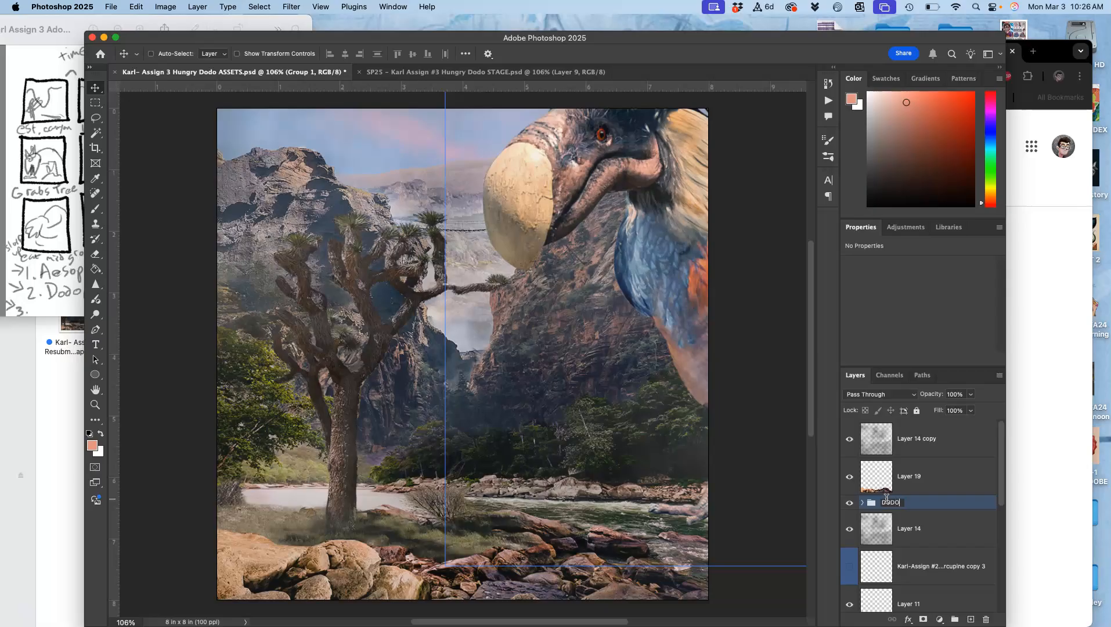
Give the DODO group a green color label
left_click(845, 497)
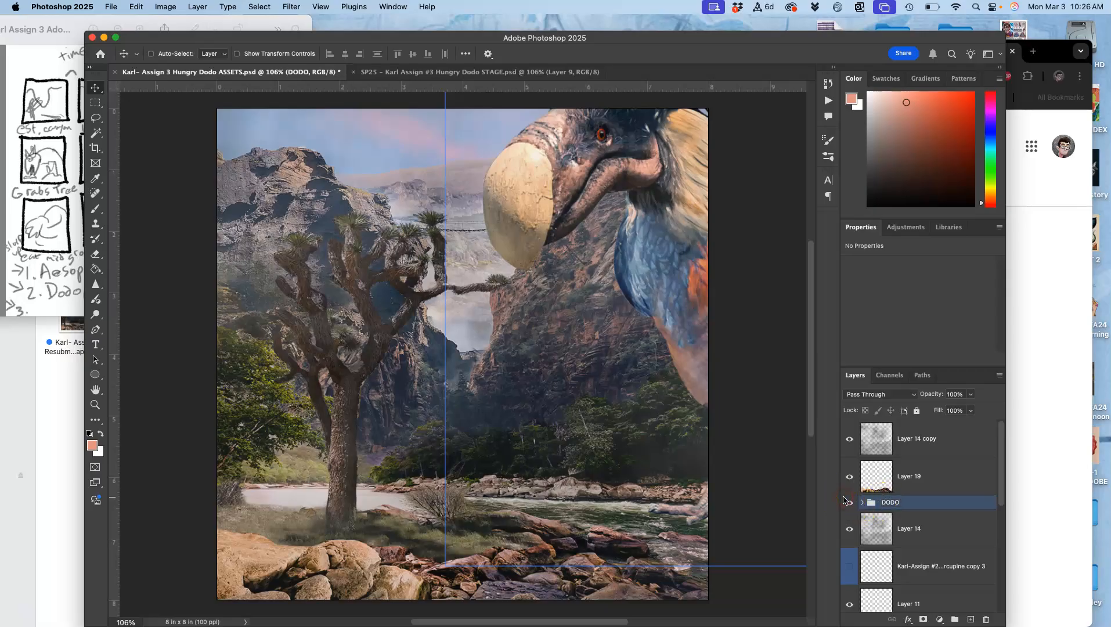
right_click(844, 500)
left_click(871, 527)
left_click(863, 514)
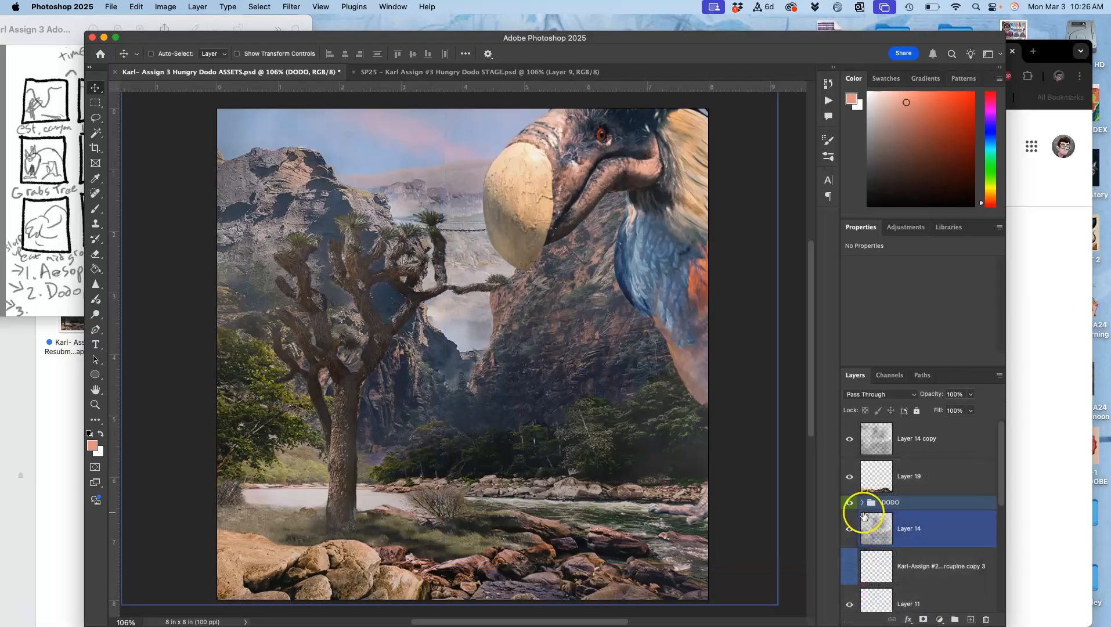
Expand the DODO group, select the dodo layer copy 6, and undo a trial move of it
left_click(862, 502)
left_click(917, 529)
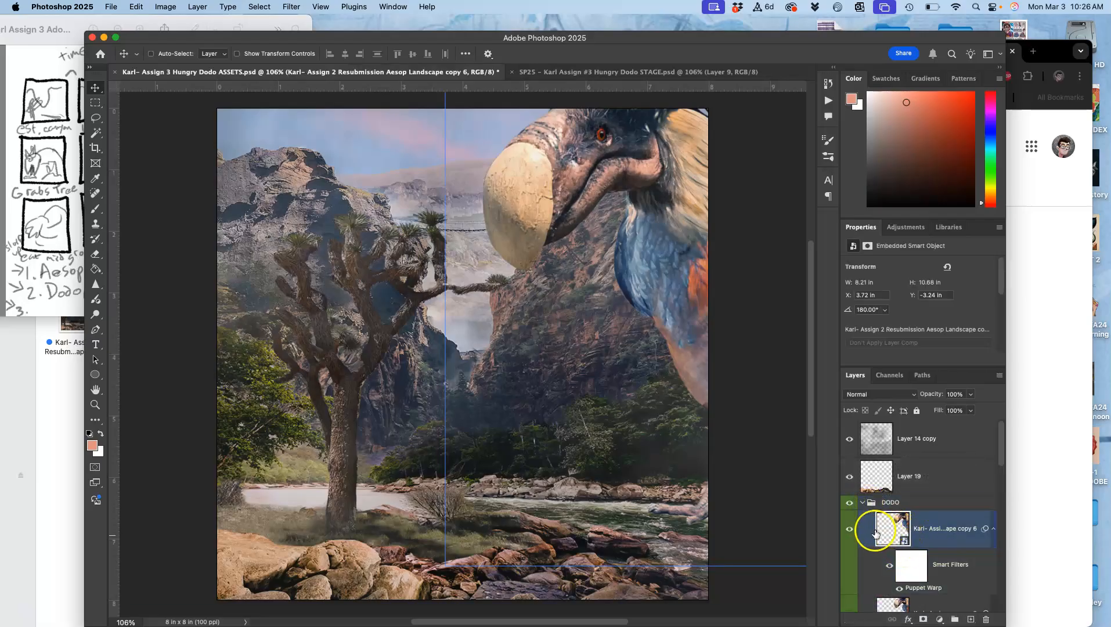
scroll(873, 538, "down", 1)
scroll(874, 539, "up", 1)
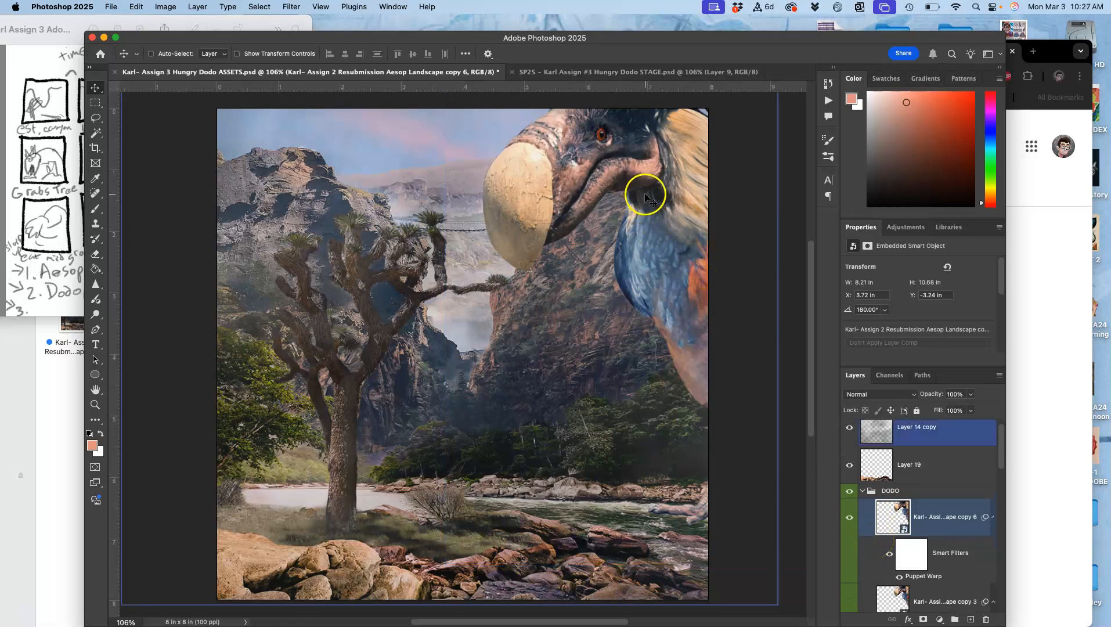
left_click_drag(646, 197, 606, 217)
key("super+z")
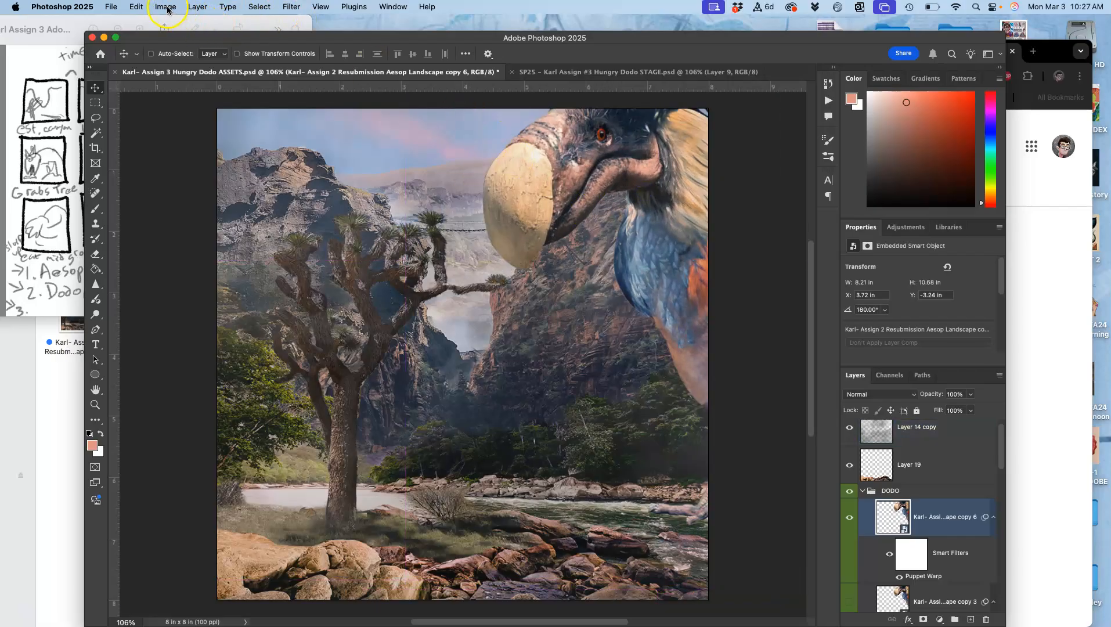
Start Puppet Warp on dodo copy 6, raise the belly pin slightly, shift the leg pin up and inward, and undo the foot pin's move
left_click(138, 11)
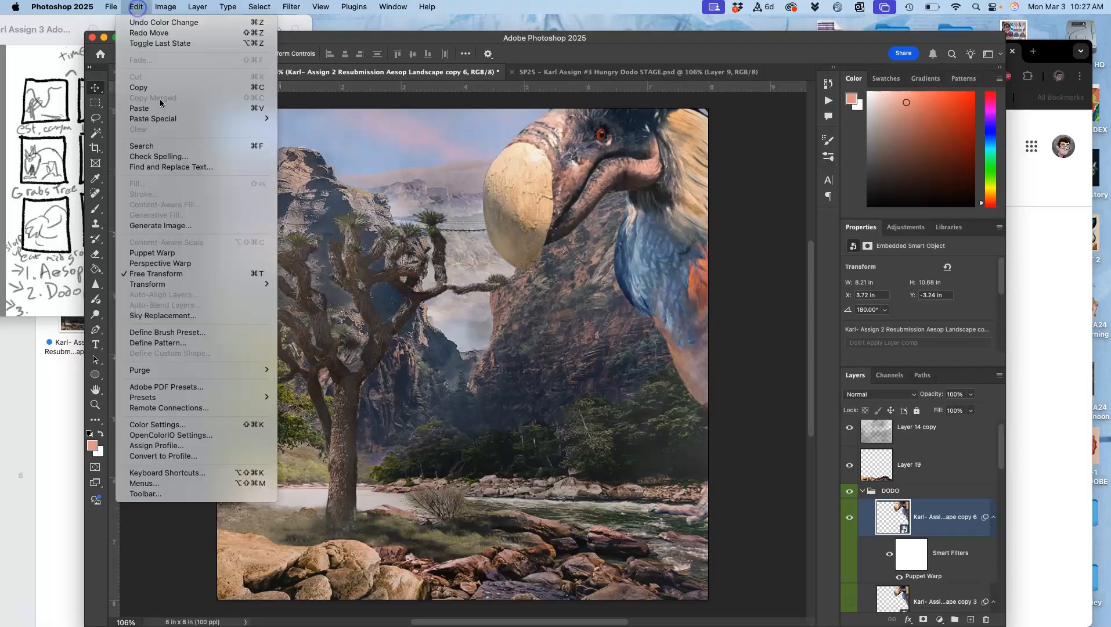
left_click(174, 250)
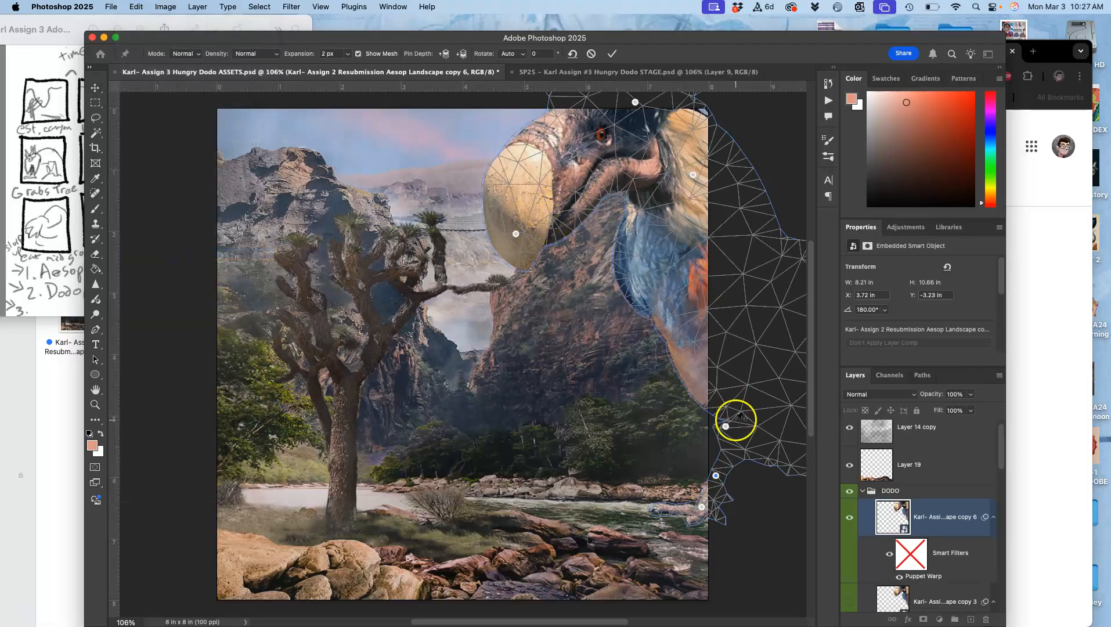
scroll(714, 380, "right", 2)
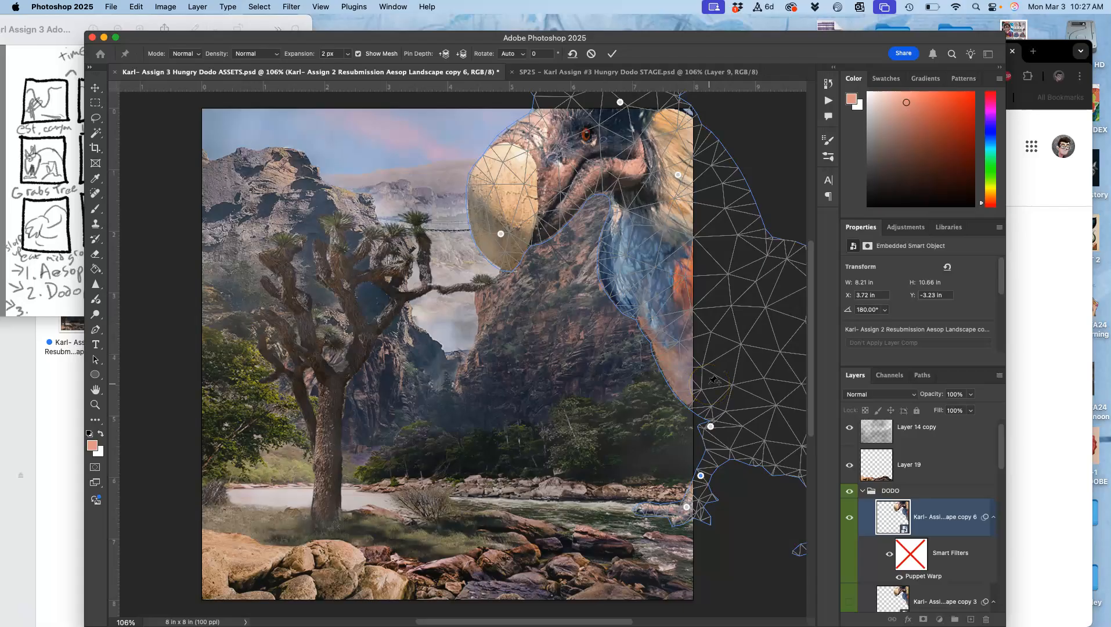
left_click(710, 426)
left_click_drag(711, 426, 709, 415)
left_click_drag(701, 475, 692, 464)
mouse_move(688, 503)
left_mouse_down()
mouse_move(679, 497)
mouse_move(677, 510)
left_mouse_up()
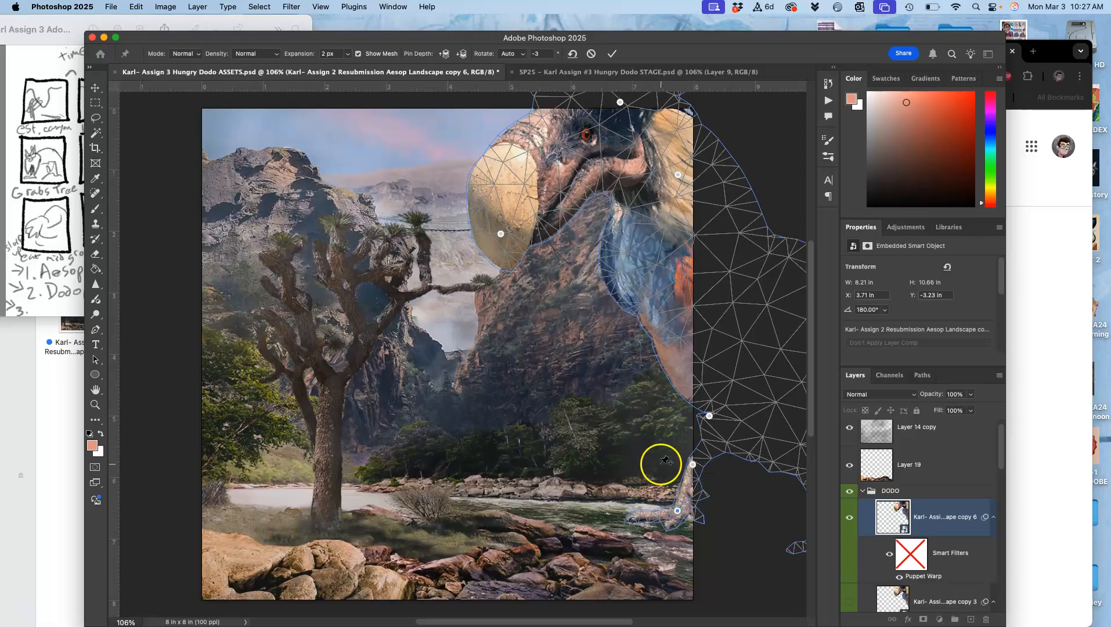
key("super+z")
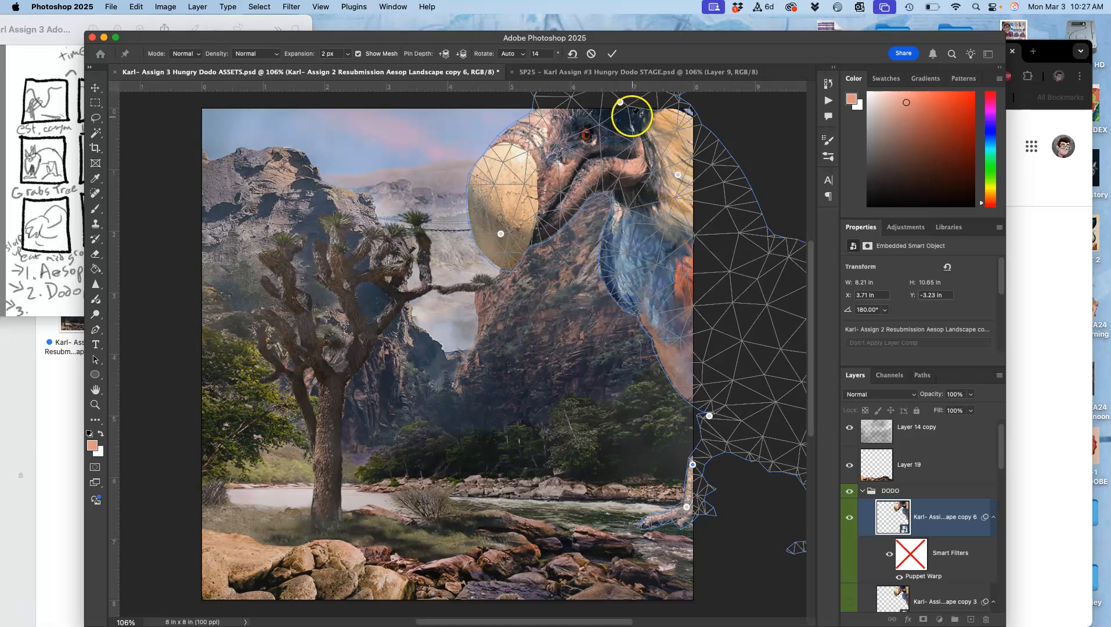
Shift the Puppet Warp head and neck pins toward the tree, lower the beak, and nudge the belly pin slightly forward
left_click_drag(621, 102, 593, 107)
left_click_drag(502, 233, 490, 262)
left_click(592, 107)
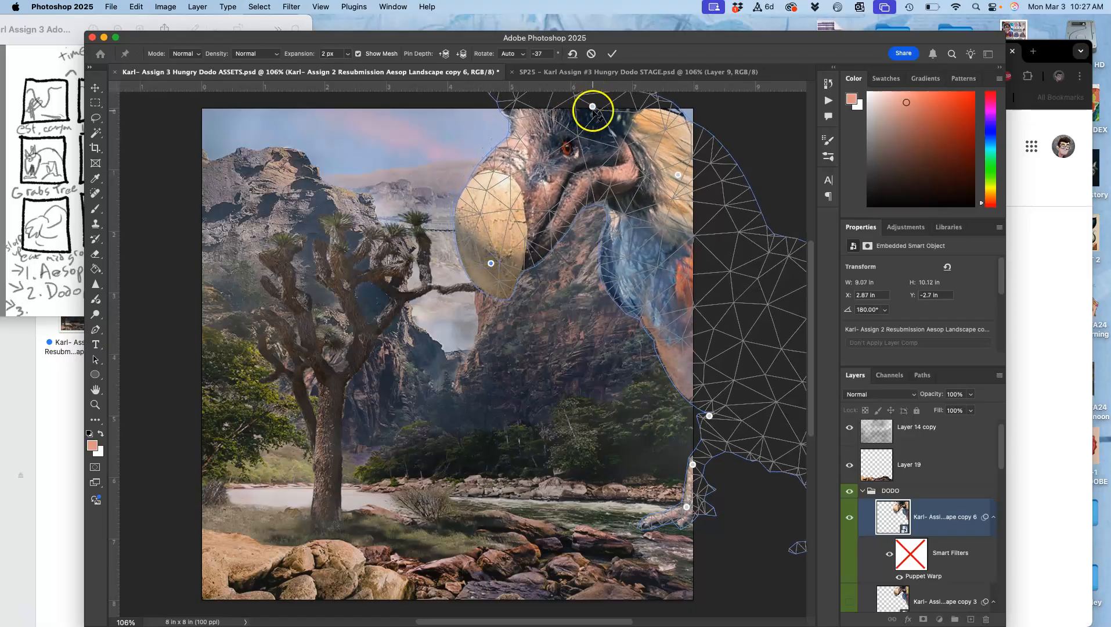
left_click_drag(592, 106, 578, 108)
left_click_drag(679, 188, 658, 184)
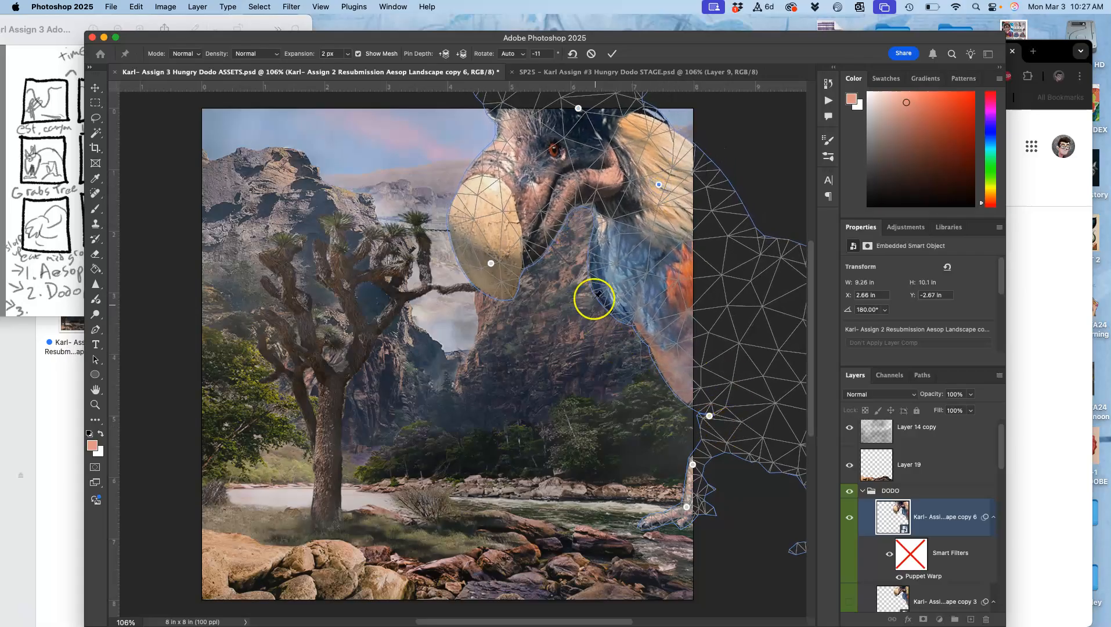
left_click_drag(491, 262, 491, 259)
left_click(709, 416)
left_click_drag(709, 415, 705, 417)
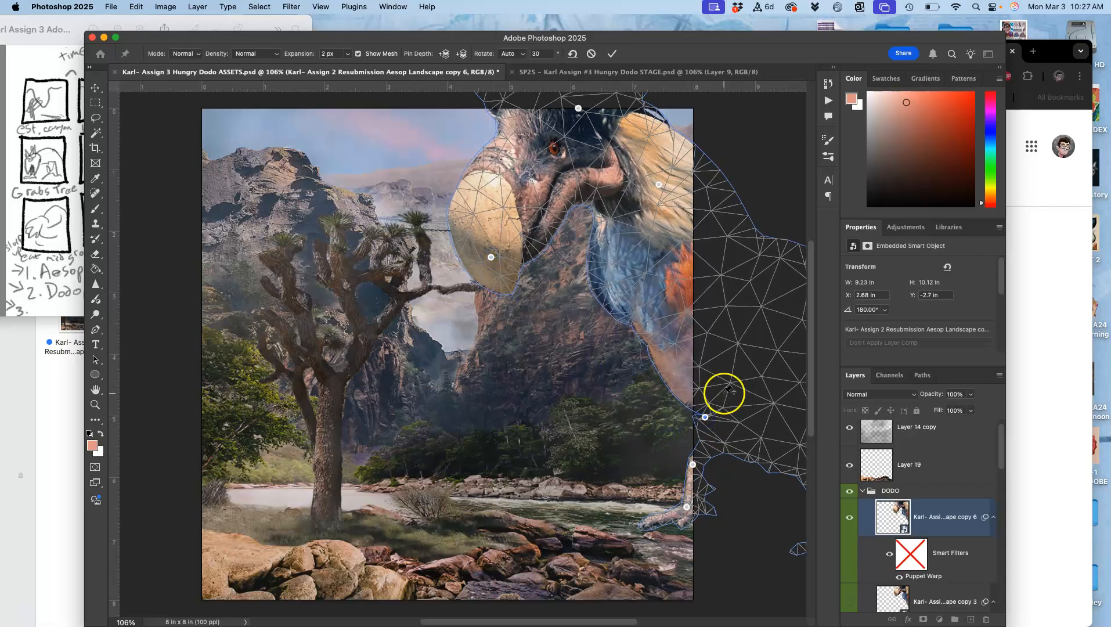
Add Puppet Warp pins on the dodo's rear body and back leg, pull both forward with the leg raised, and apply the warp
scroll(726, 389, "right", 5)
left_click(769, 351)
left_click_drag(769, 349, 721, 347)
left_click(706, 458)
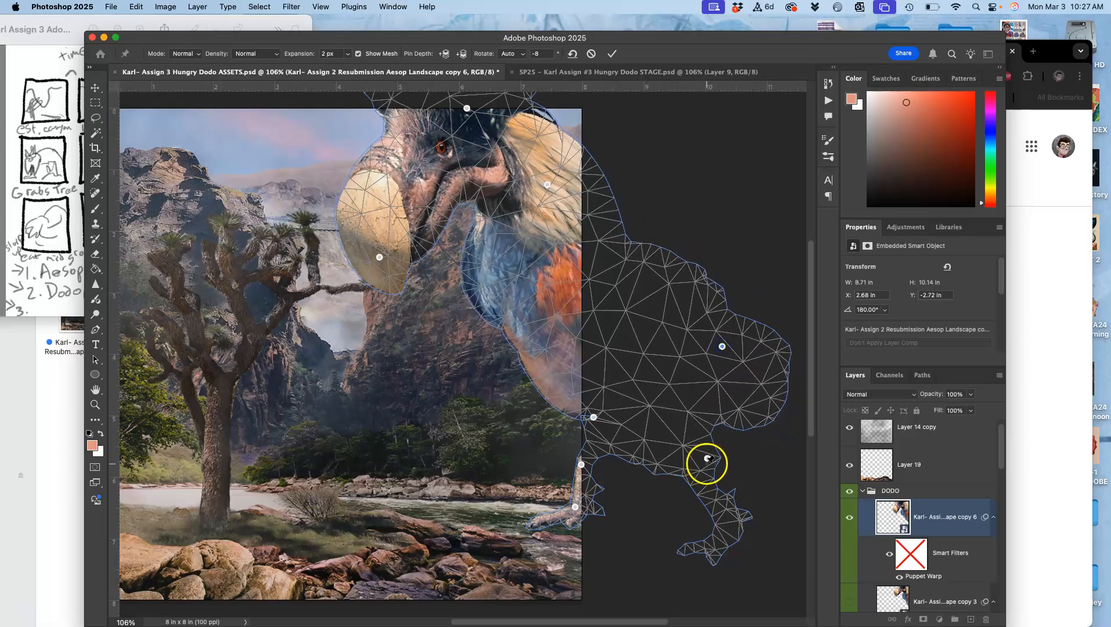
left_click_drag(707, 458, 657, 432)
key("Return")
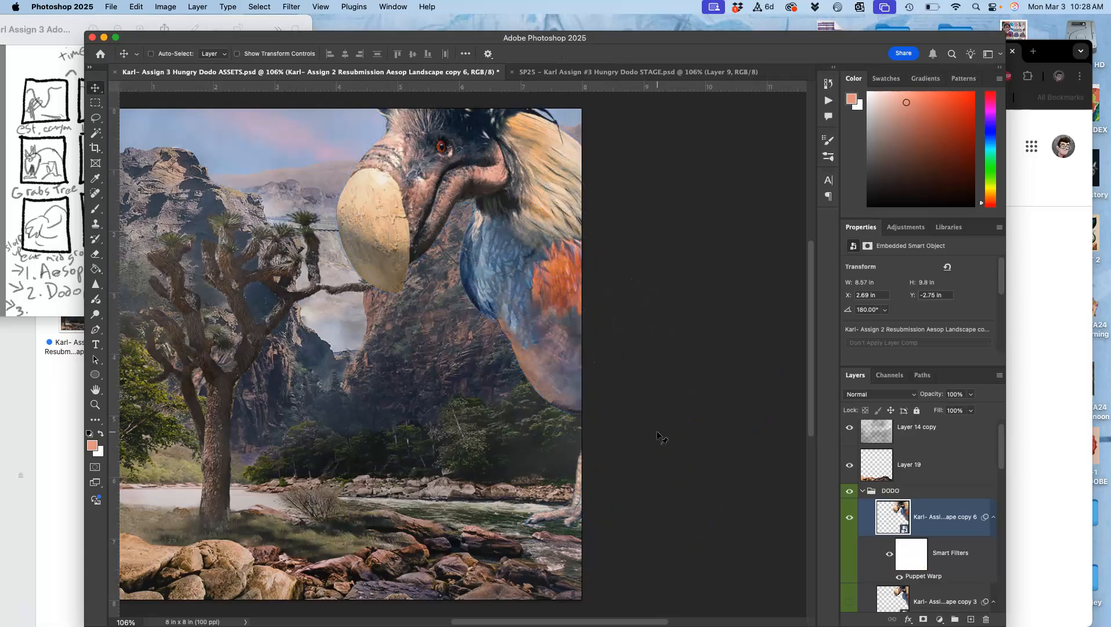
scroll(638, 432, "left", 3)
scroll(639, 432, "up", 1)
left_click_drag(632, 298, 606, 296)
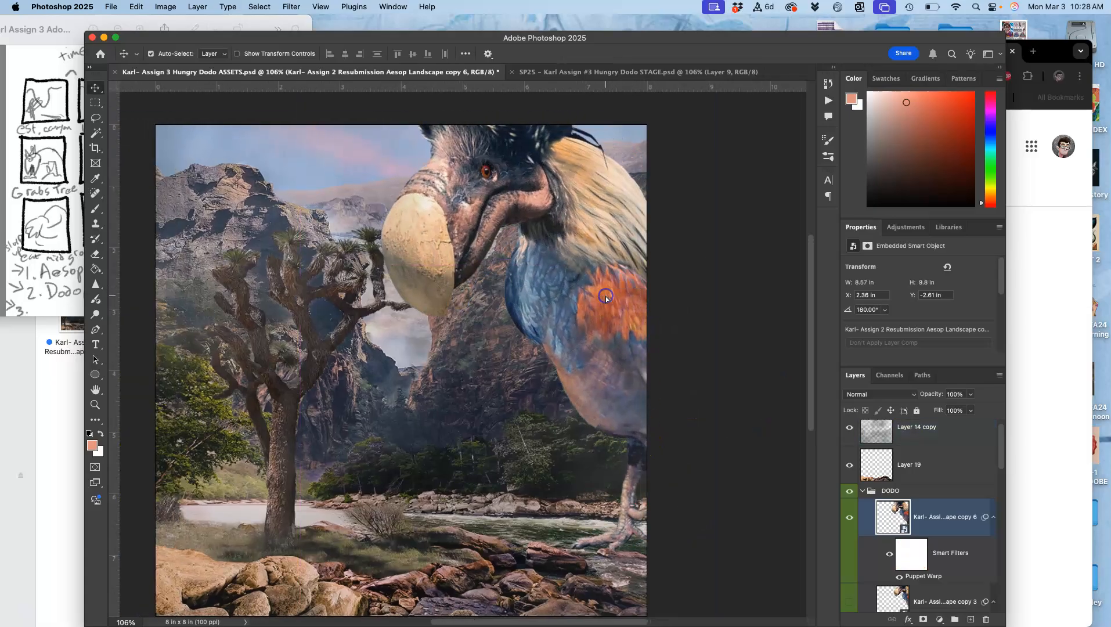
key("ctrl+z")
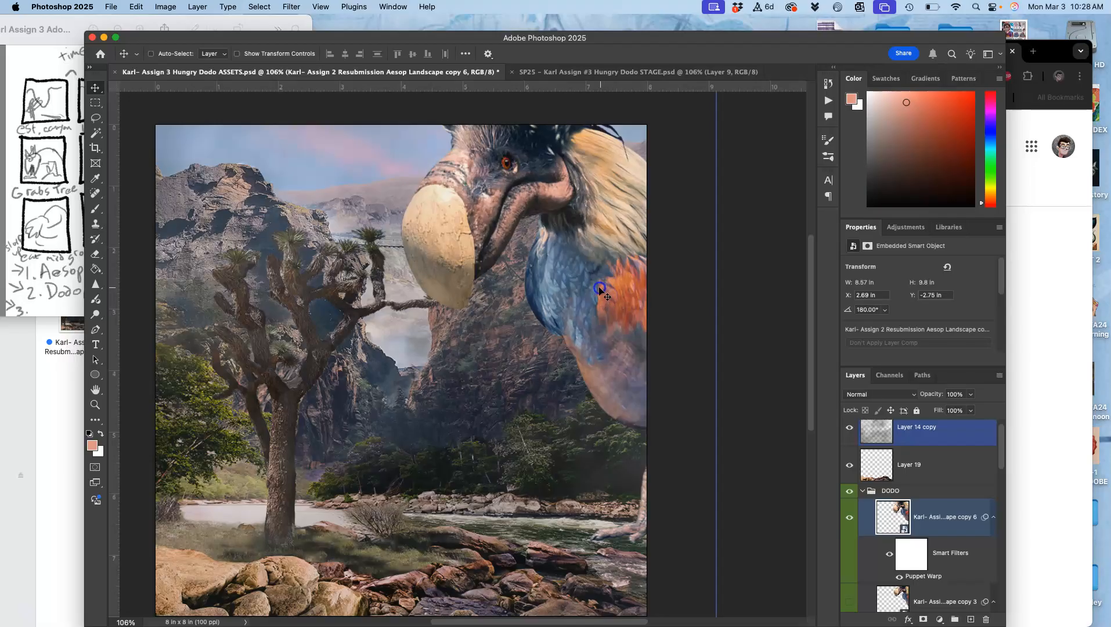
Check the previous frame in STAGE, then move dodo copy 6 in ASSETS to about X 2.45 in, Y -2.41 in
left_click_drag(598, 290, 598, 291)
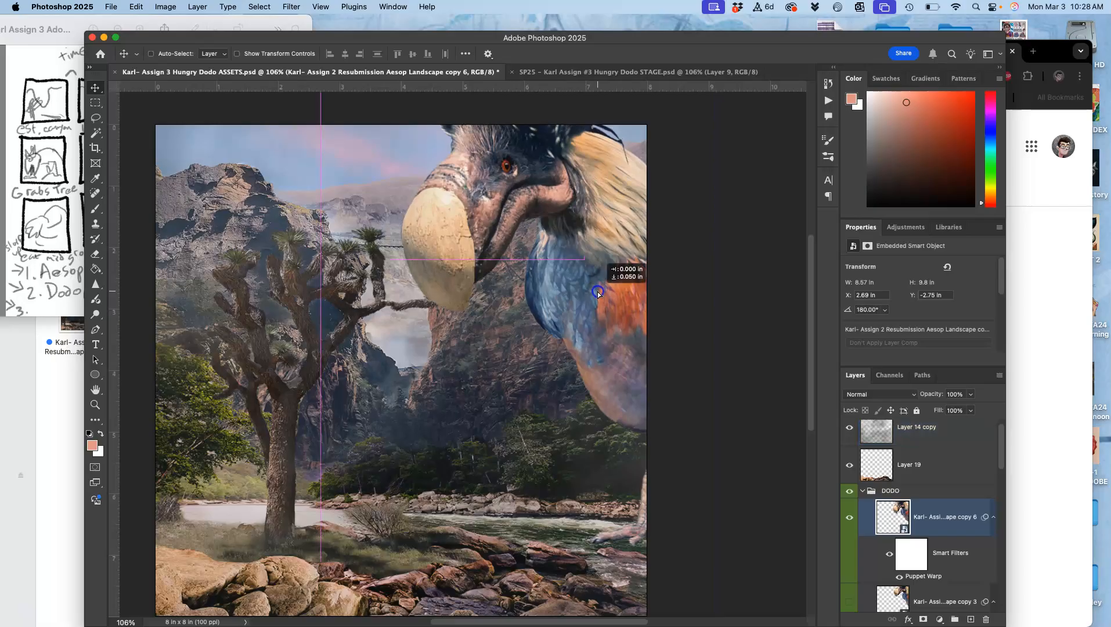
left_click_drag(597, 293, 597, 293)
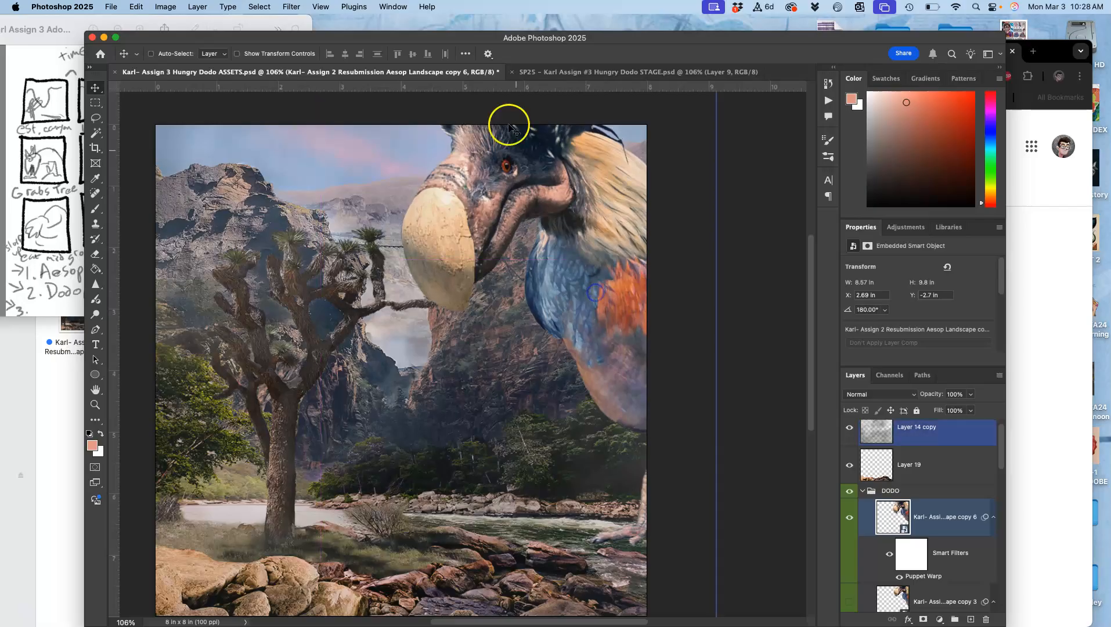
left_click(567, 72)
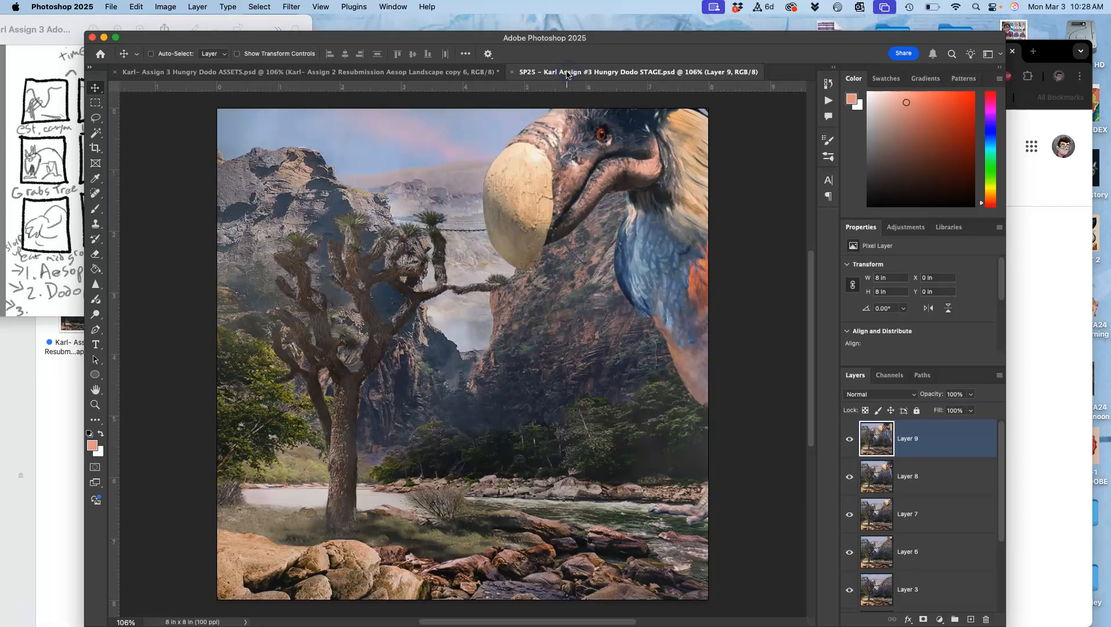
left_click(443, 75)
left_click_drag(603, 272, 603, 272)
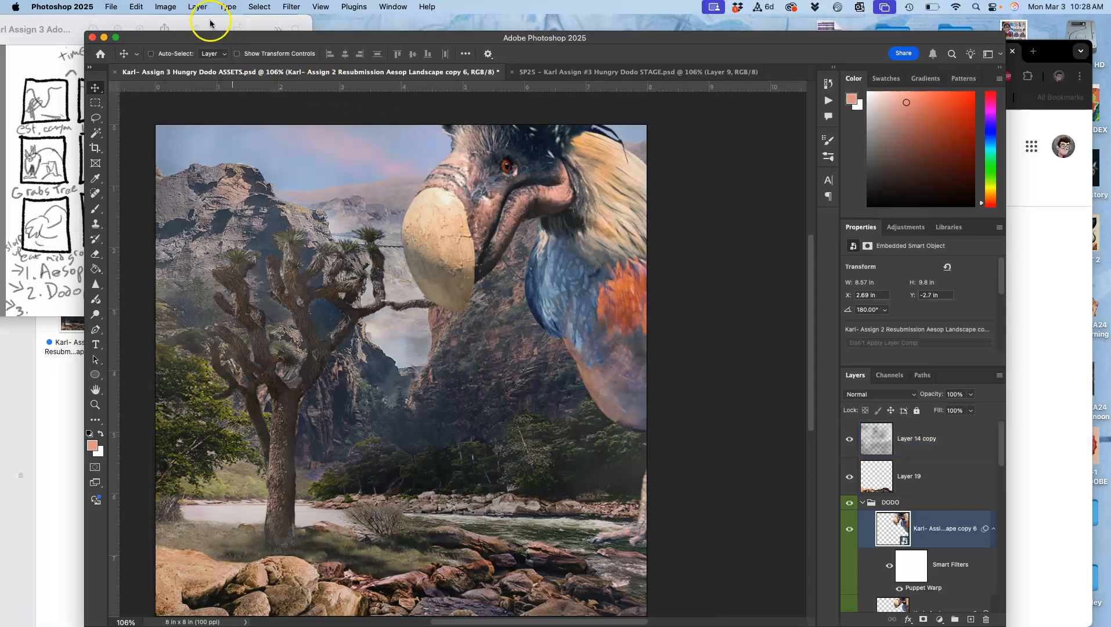
left_click_drag(590, 267, 578, 283)
Compare the repositioned dodo in ASSETS with the Layer 9 frame in the STAGE document
scroll(582, 280, "left", 3)
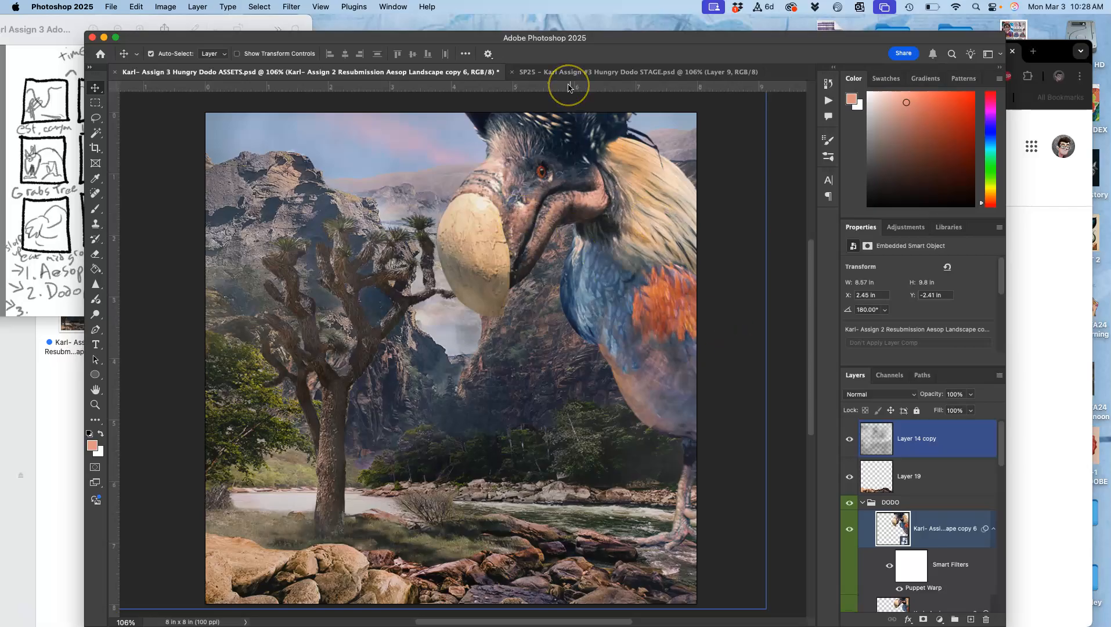
scroll(569, 87, "up", 1)
left_click(593, 69)
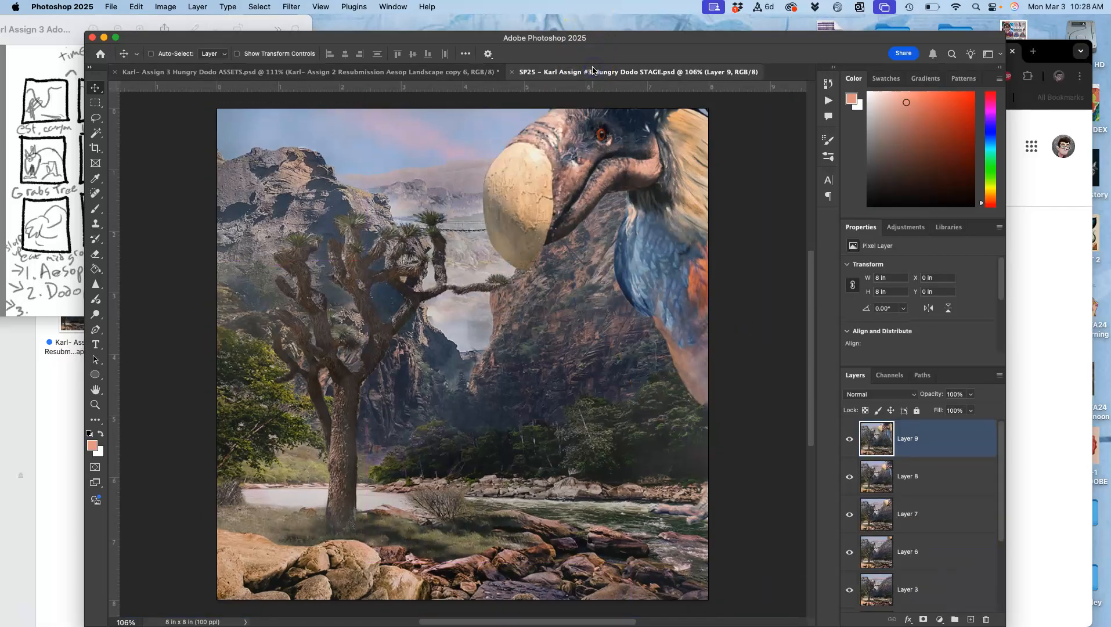
left_click(448, 72)
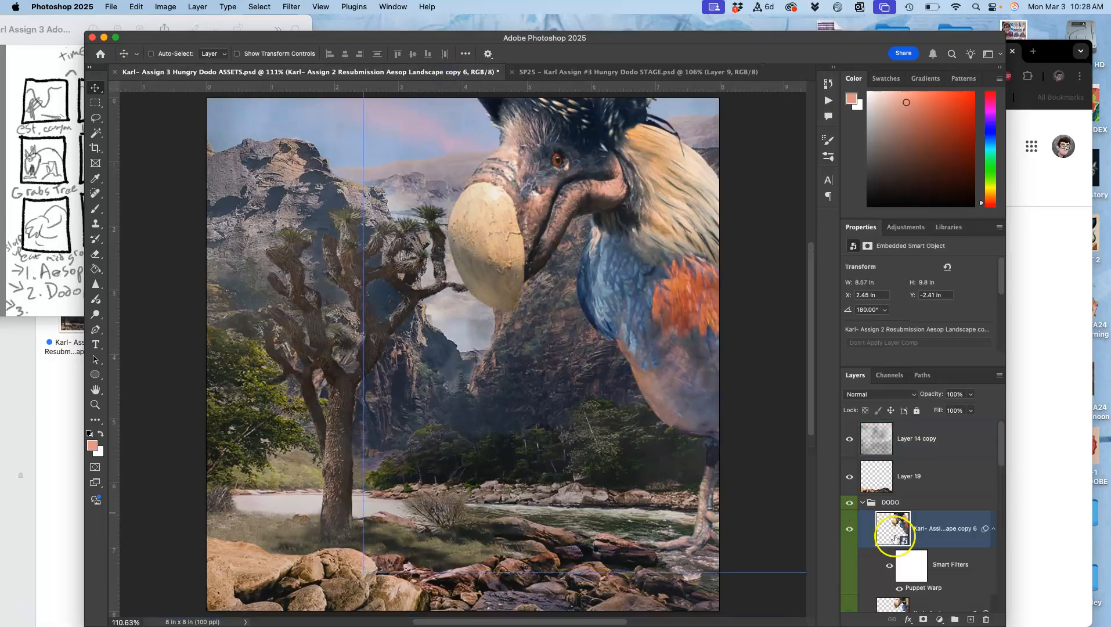
scroll(899, 543, "down", 1)
scroll(899, 540, "up", 1)
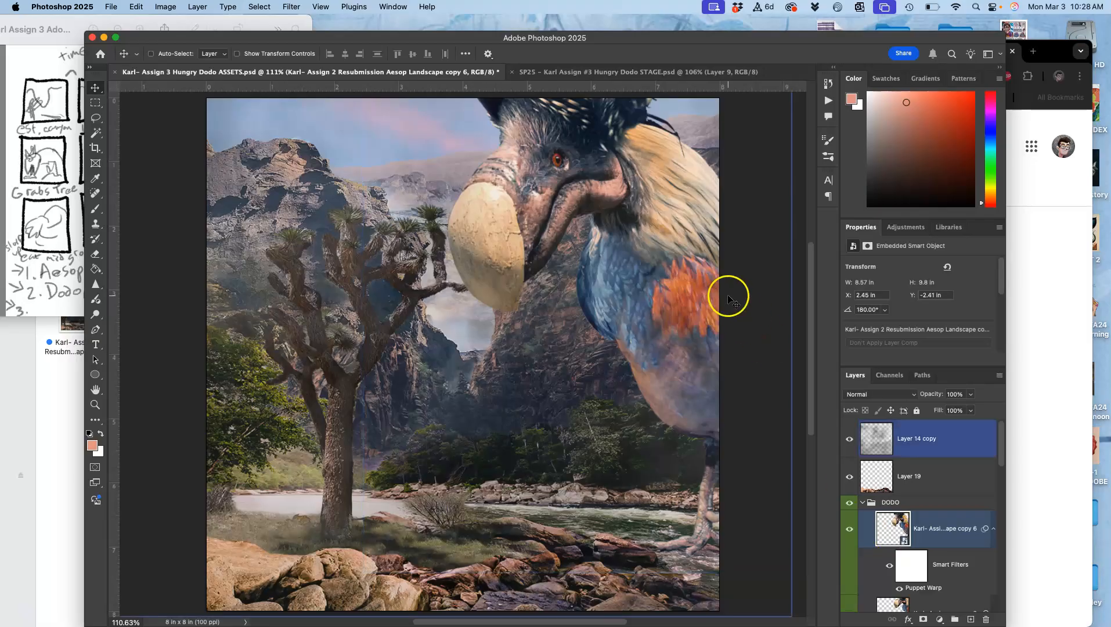
left_click(638, 72)
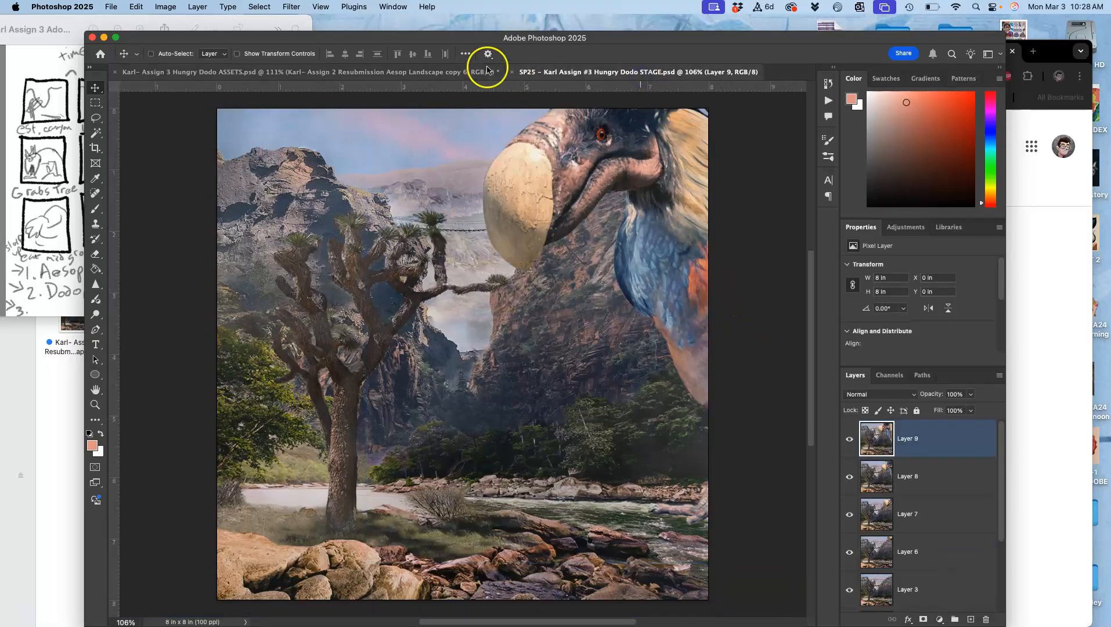
left_click(452, 76)
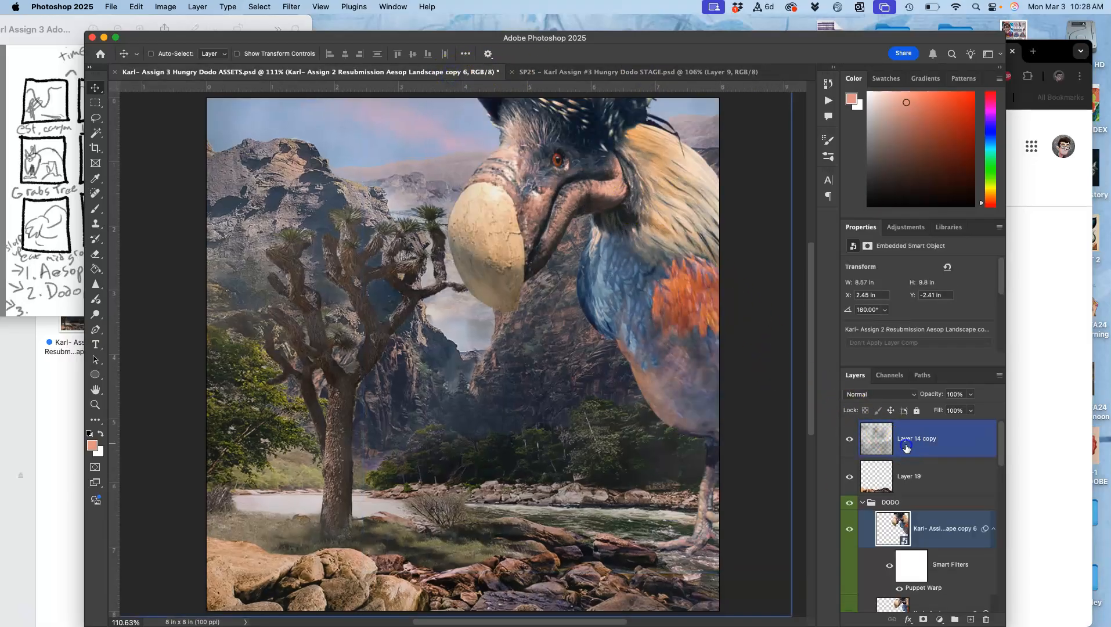
Set the opacity of Layer 14 copy to 22%
left_click(972, 395)
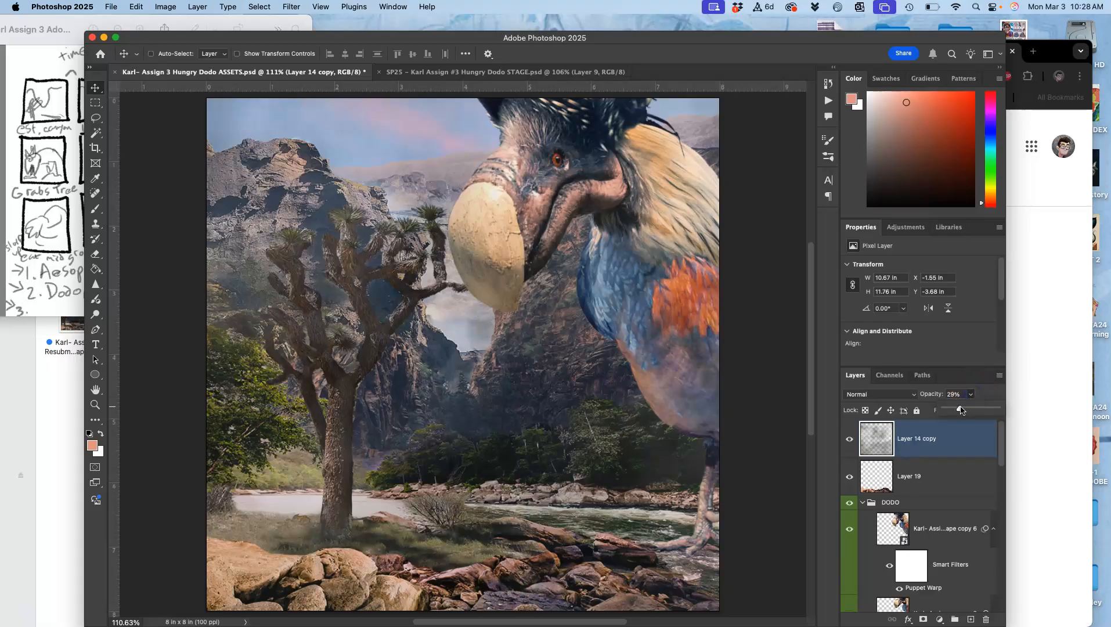
left_click_drag(955, 410, 953, 410)
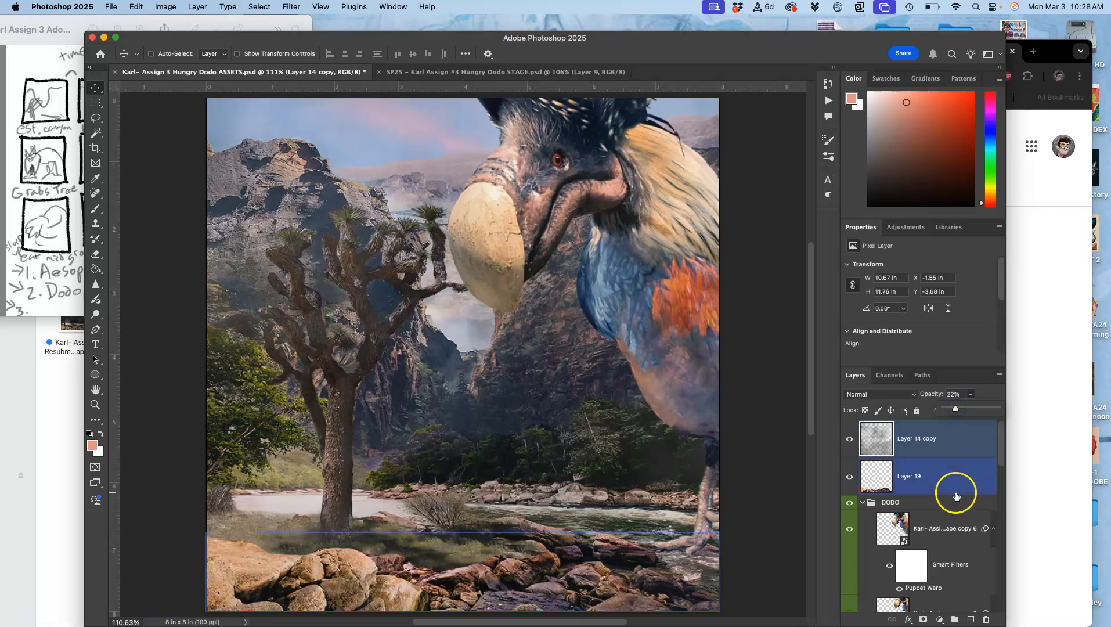
Show Layer 20 copy and hide Layer 20 among the purple-labelled layers
scroll(939, 513, "down", 10)
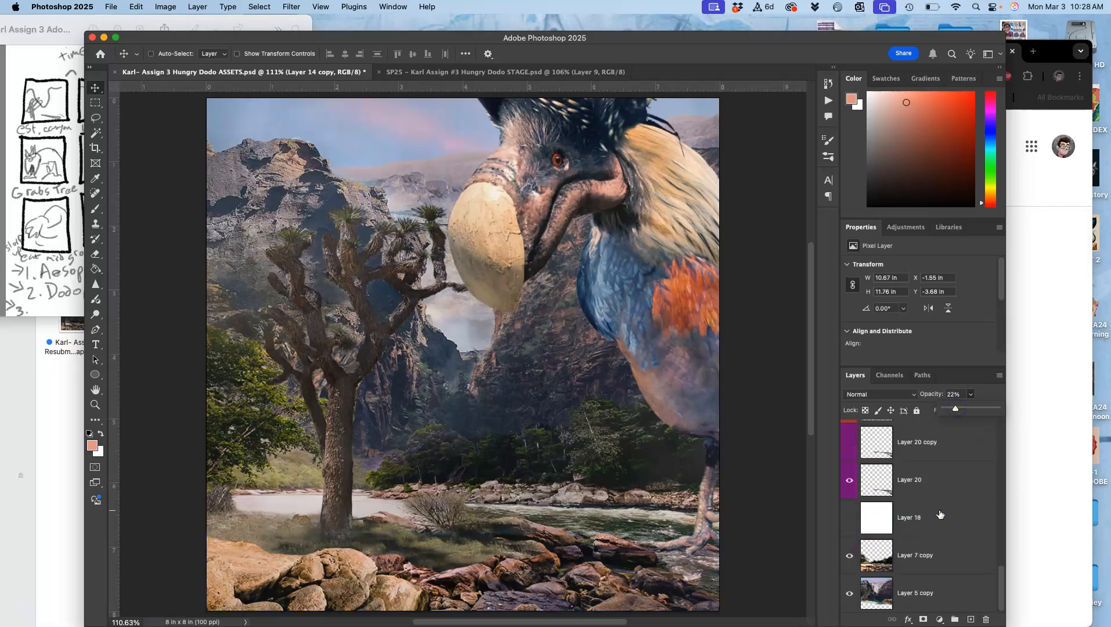
scroll(939, 514, "up", 3)
left_click(848, 506)
left_click(848, 531)
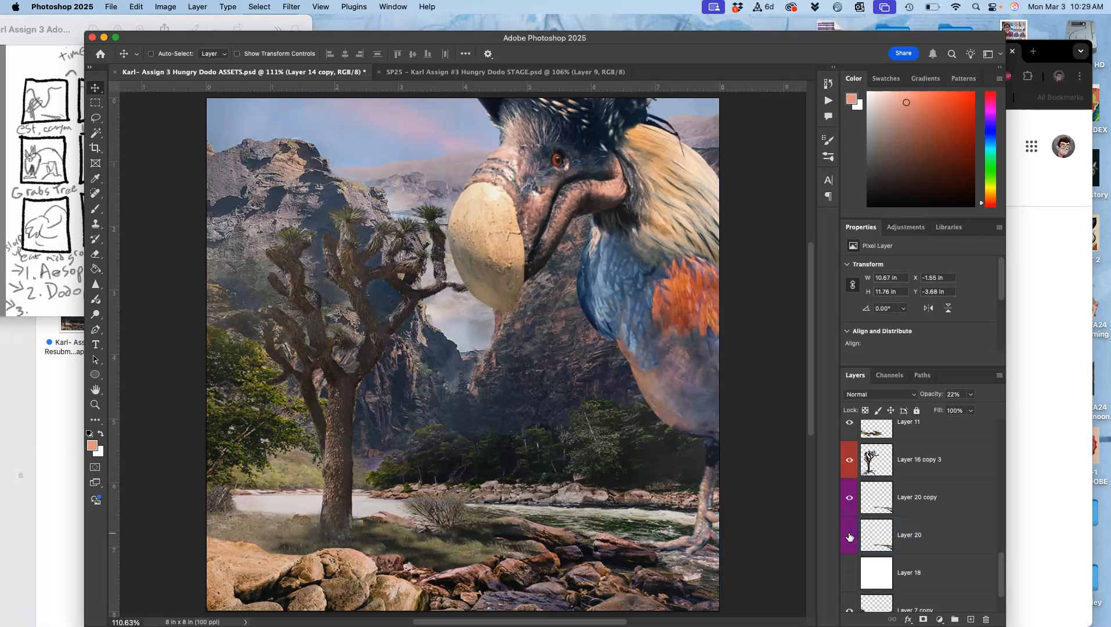
Compare the updated ASSETS scene with the STAGE frame again, viewing both documents at 111% zoom
left_click(547, 72)
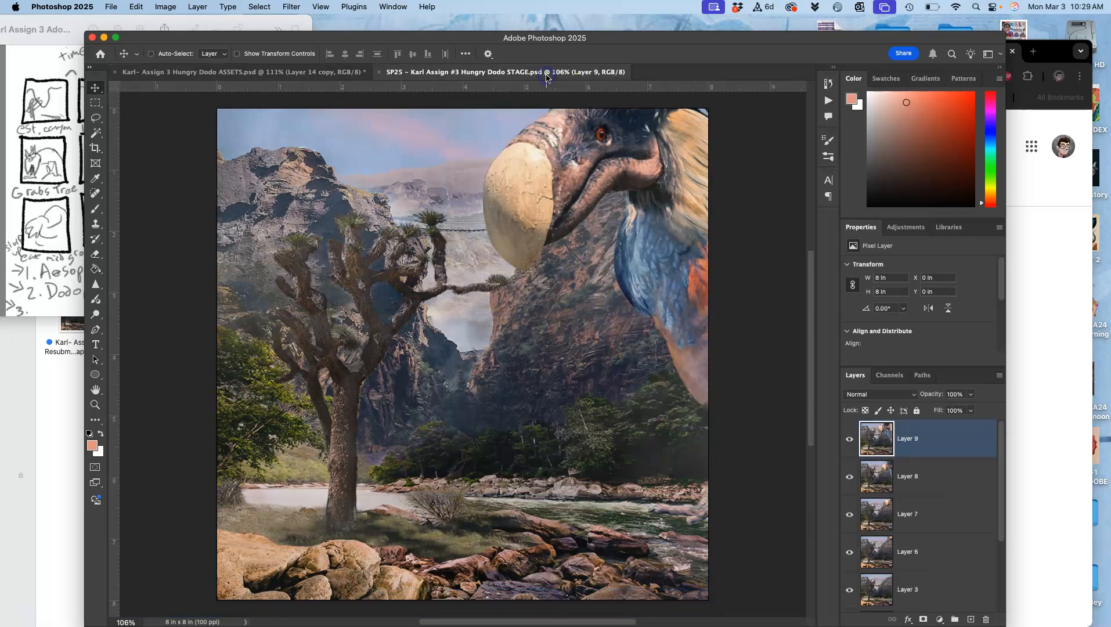
left_click(346, 72)
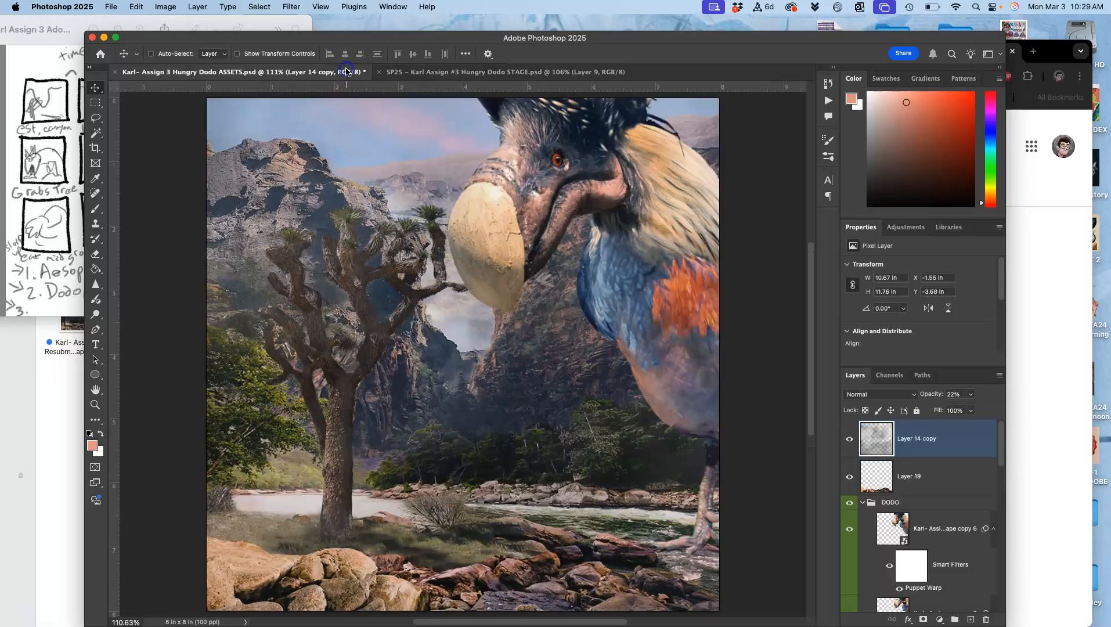
left_click(500, 72)
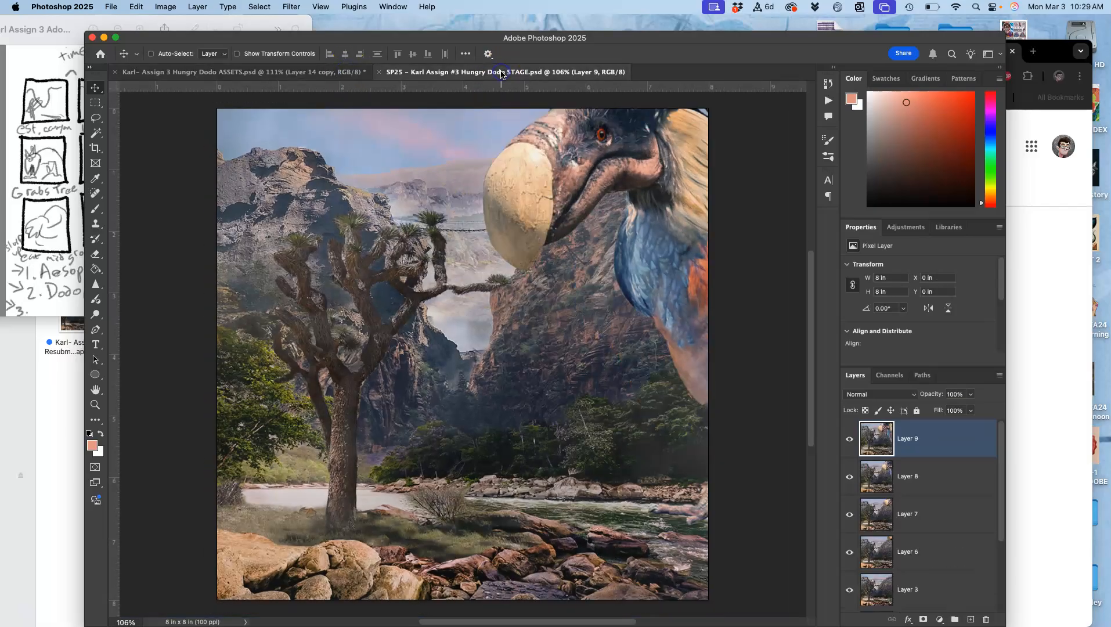
left_click(319, 74)
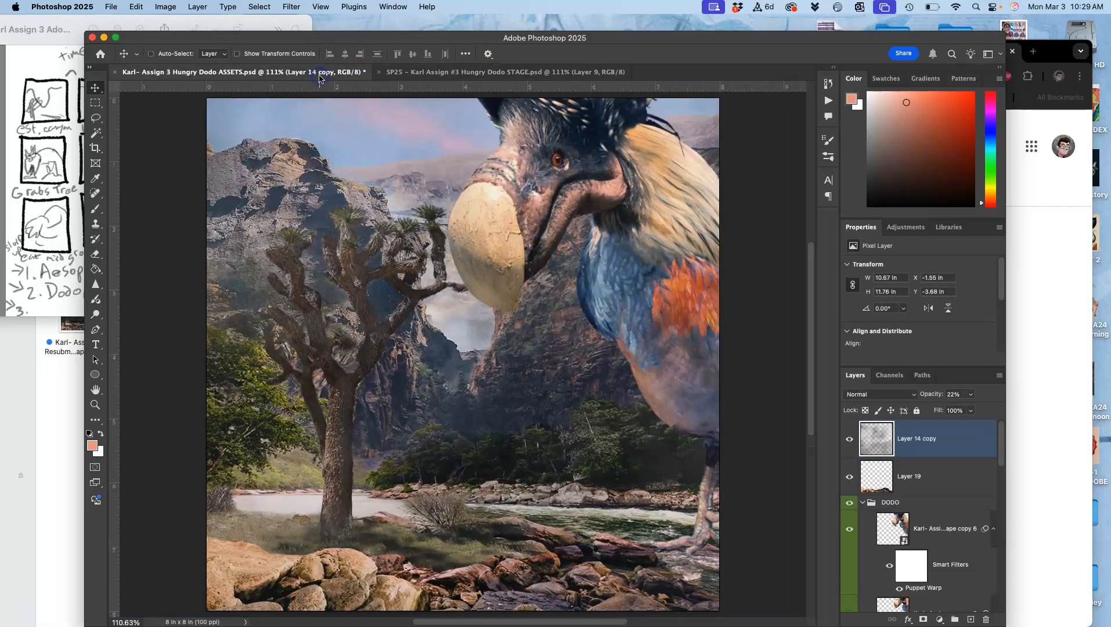
left_click(484, 72)
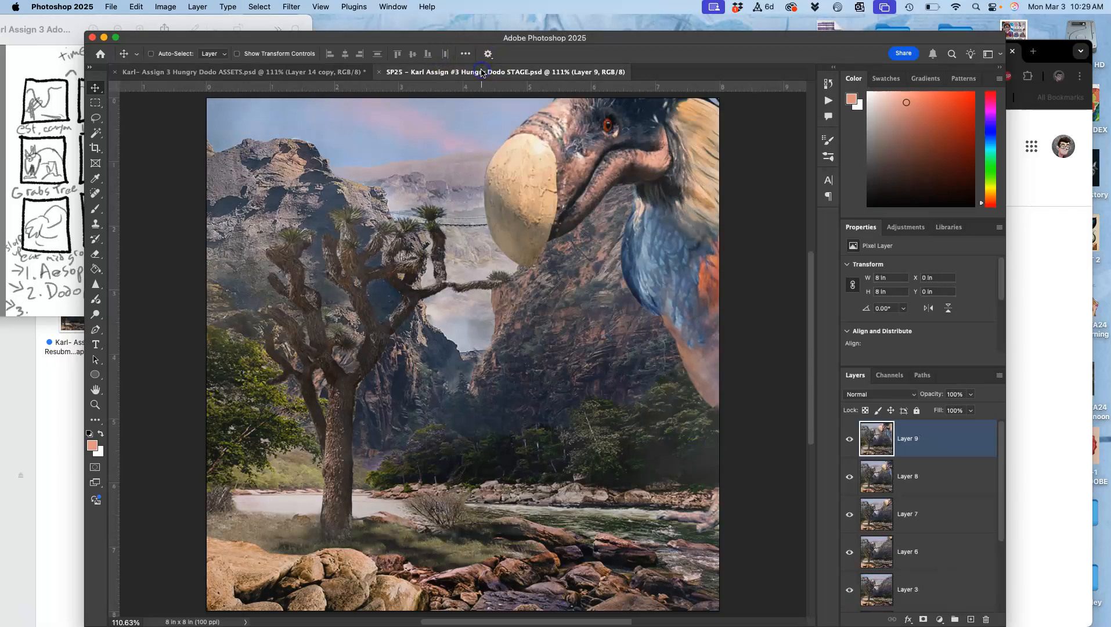
left_click(310, 77)
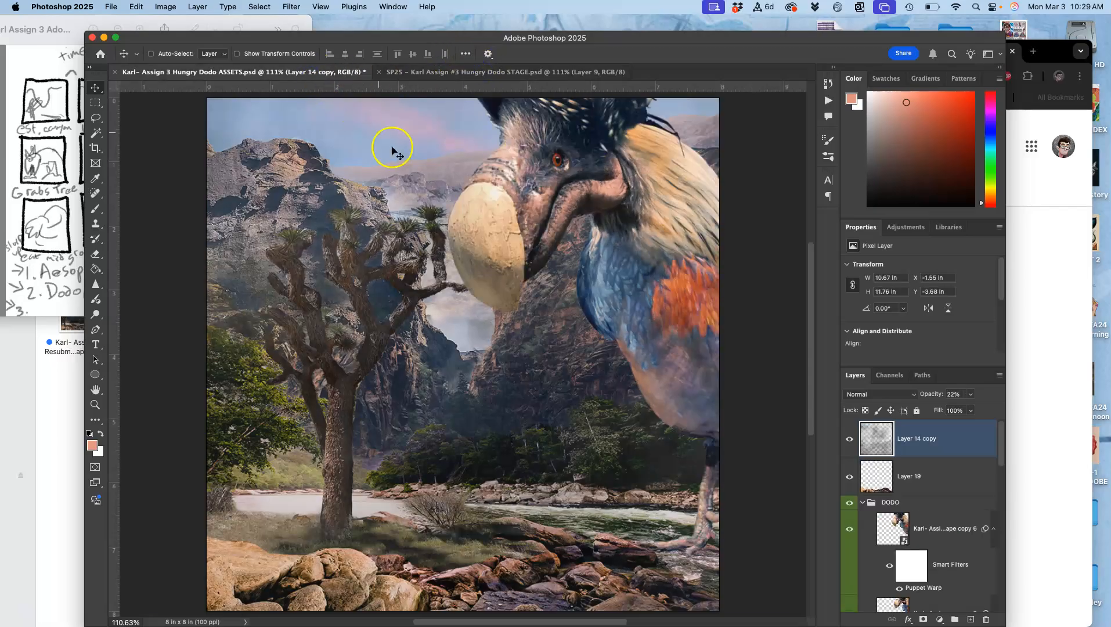
Select dodo copy 6 in the DODO group and rasterize its smart object
left_click(914, 510)
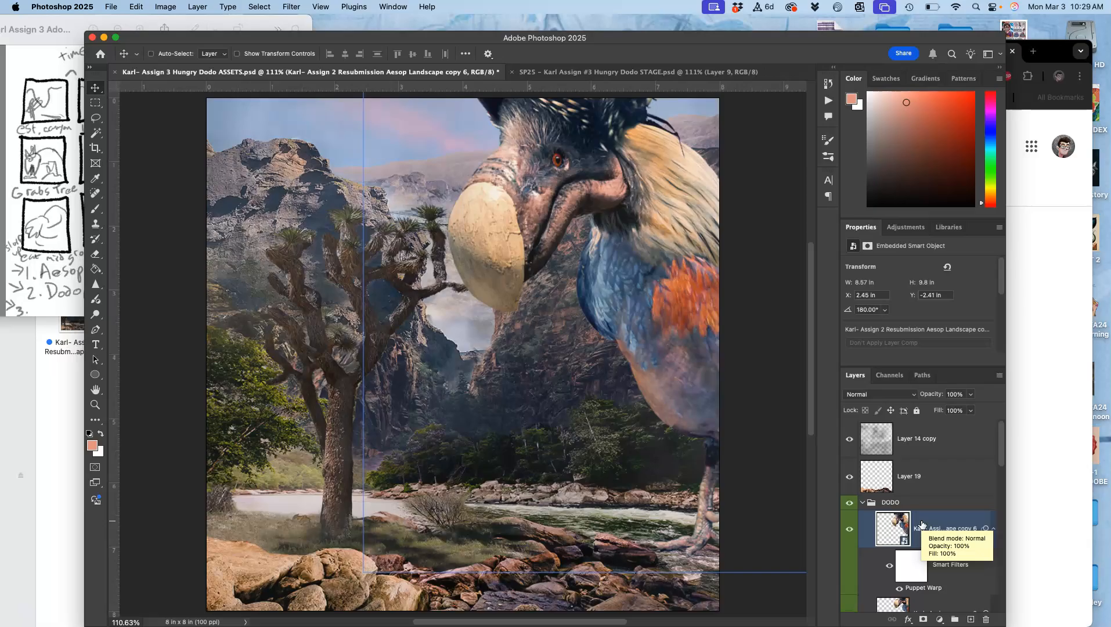
right_click(927, 524)
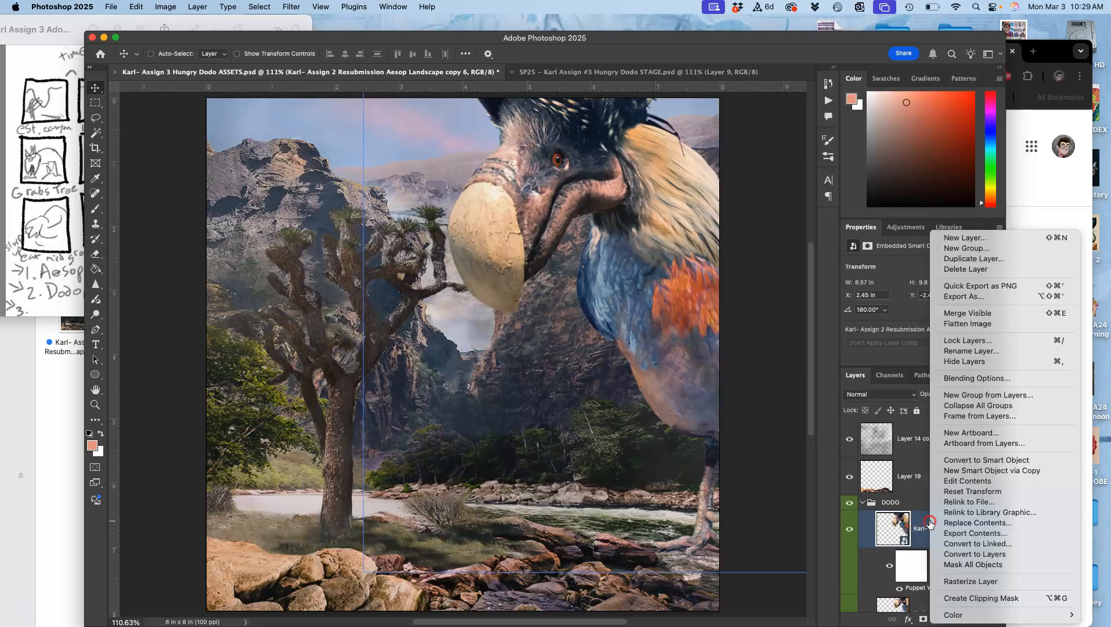
left_click(962, 581)
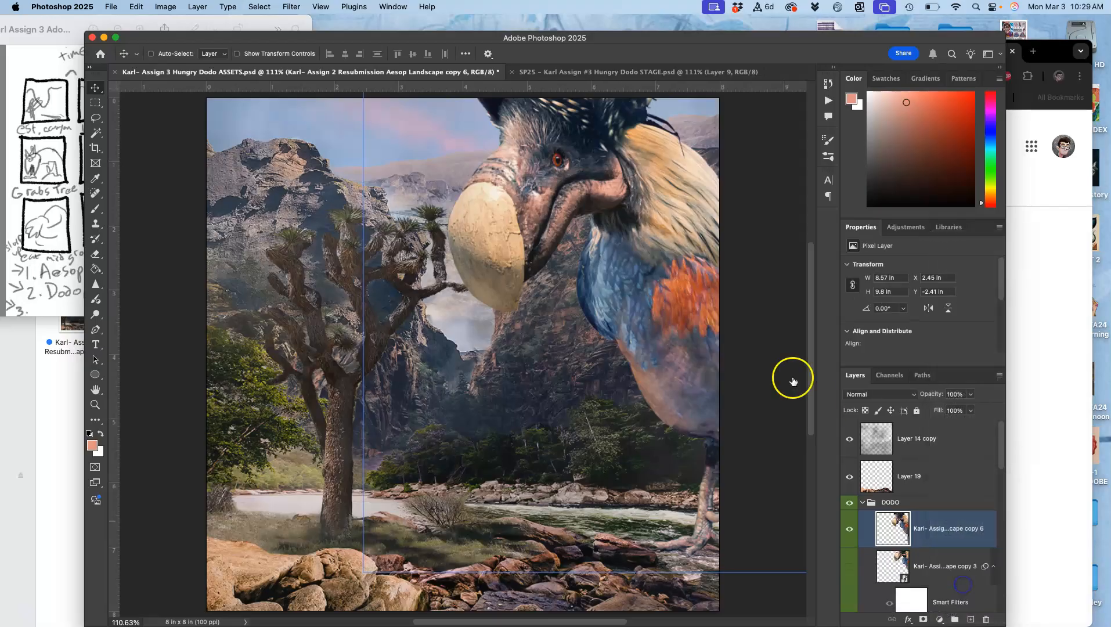
left_click(714, 340, "super")
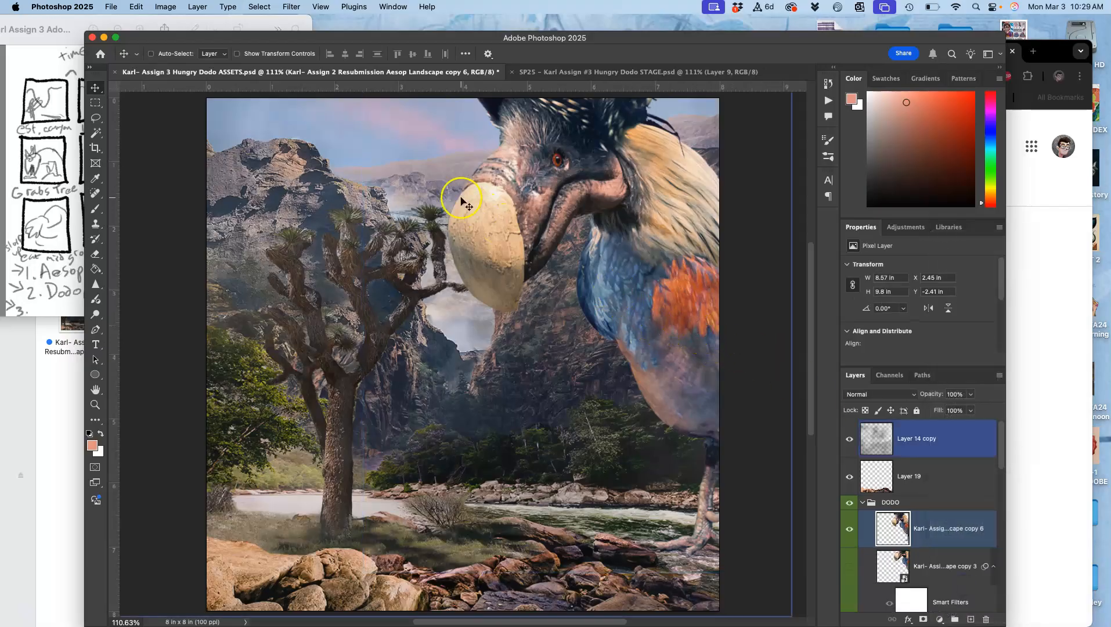
Lasso the dodo's lower jaw on dodo copy 6 and duplicate the selection onto its own layer
left_click(96, 119)
left_click_drag(589, 221, 589, 220)
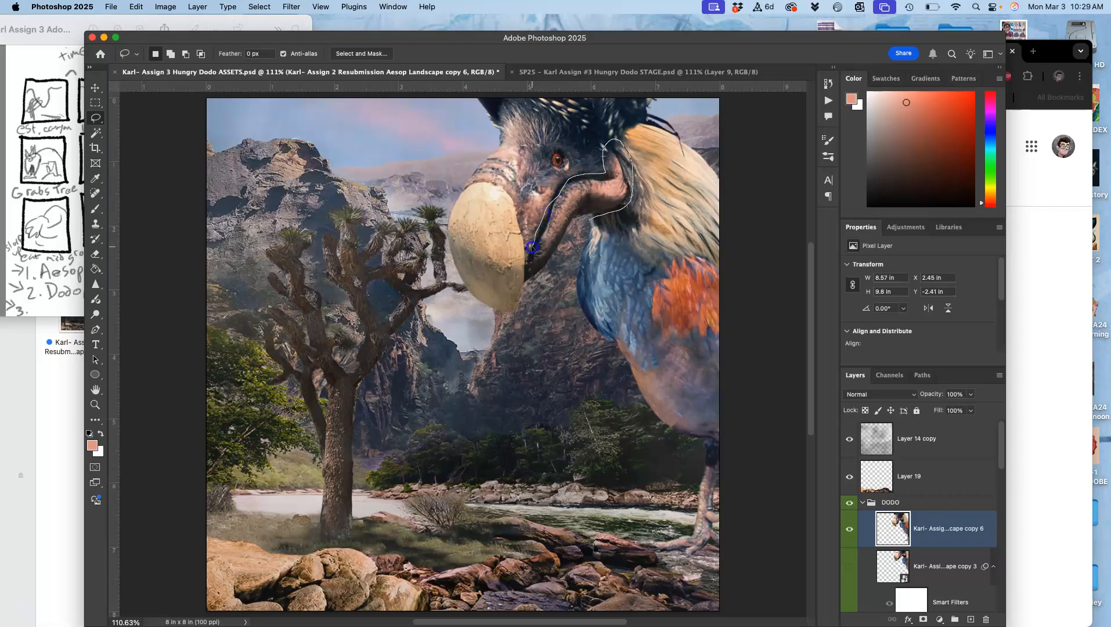
left_click_drag(574, 242, 573, 242)
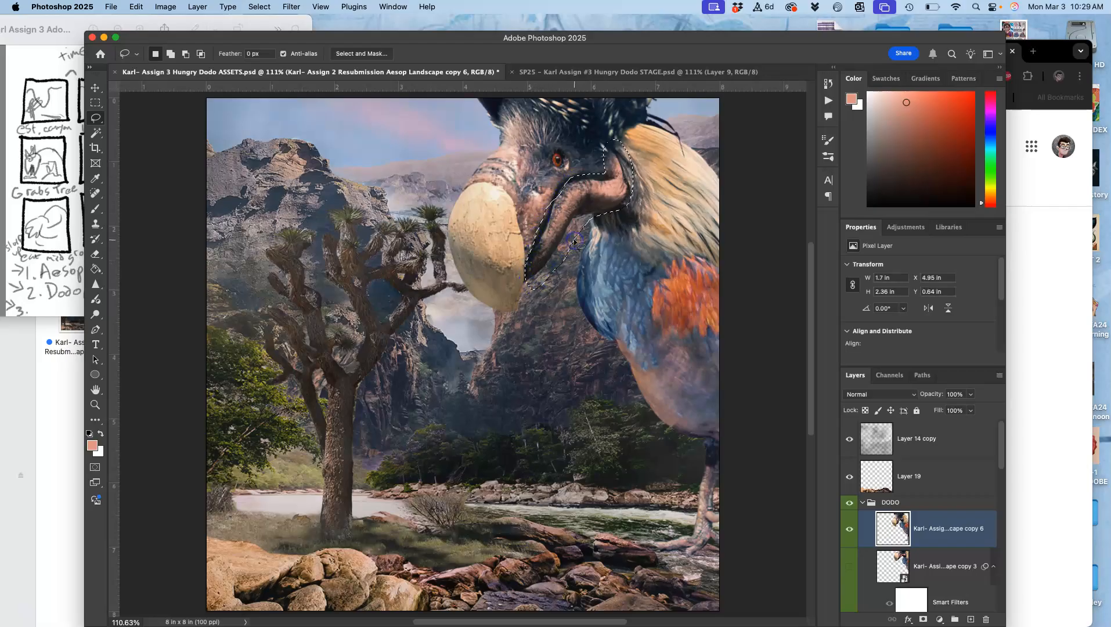
key("cmd+j")
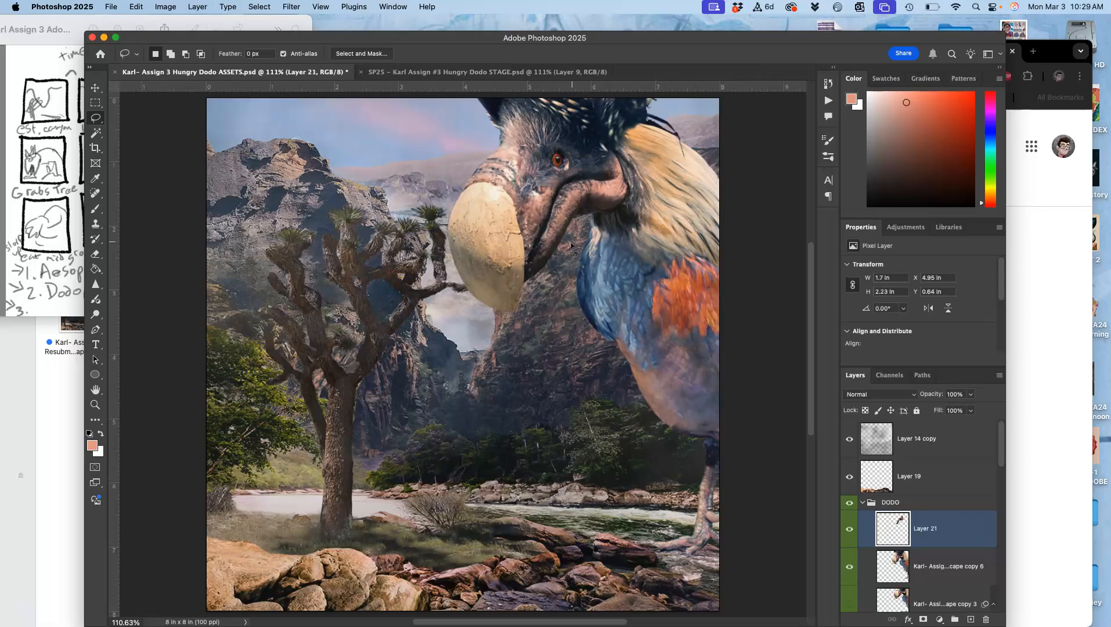
Rotate the duplicated lower jaw by about -24.6° with Free Transform and move it down so the beak hangs open
key("cmd+t")
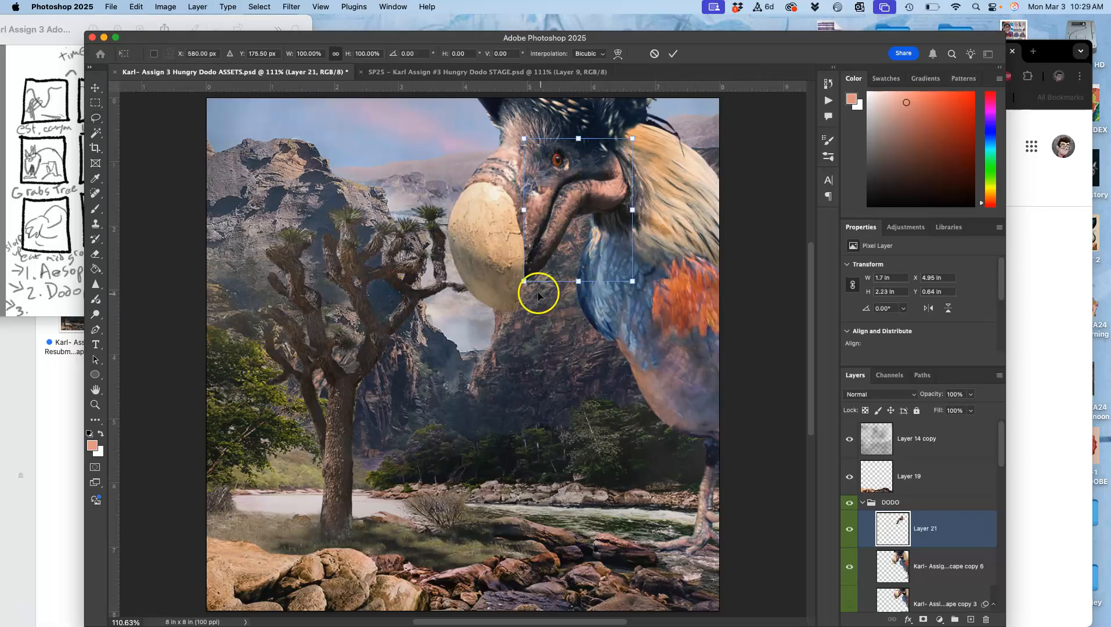
left_click_drag(516, 290, 554, 316)
left_click_drag(592, 181, 603, 207)
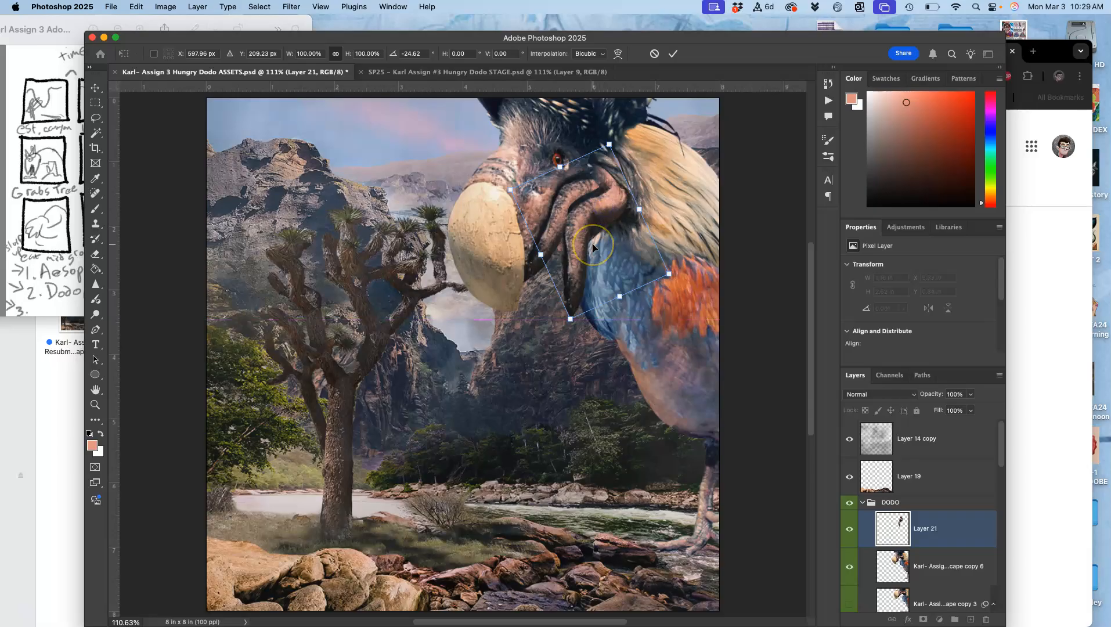
key("Return")
Add a new layer between dodo copy 6 and the jaw layer, and lasso the mouth interior between the beak halves
key("super+equal")
key("super+equal")
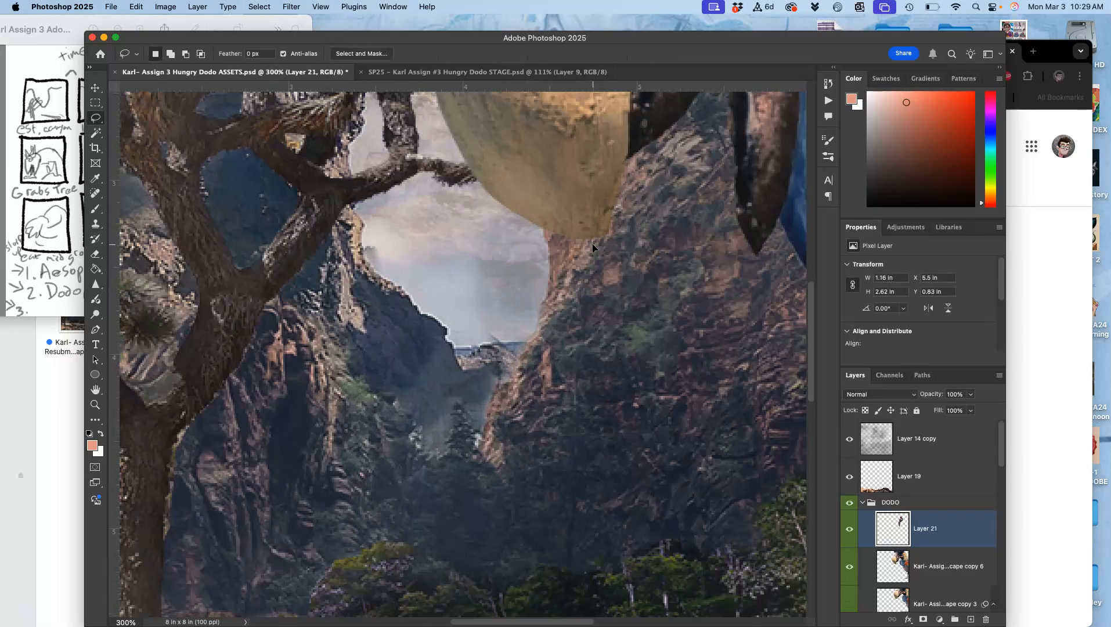
scroll(592, 244, "right", 5)
scroll(592, 245, "up", 3)
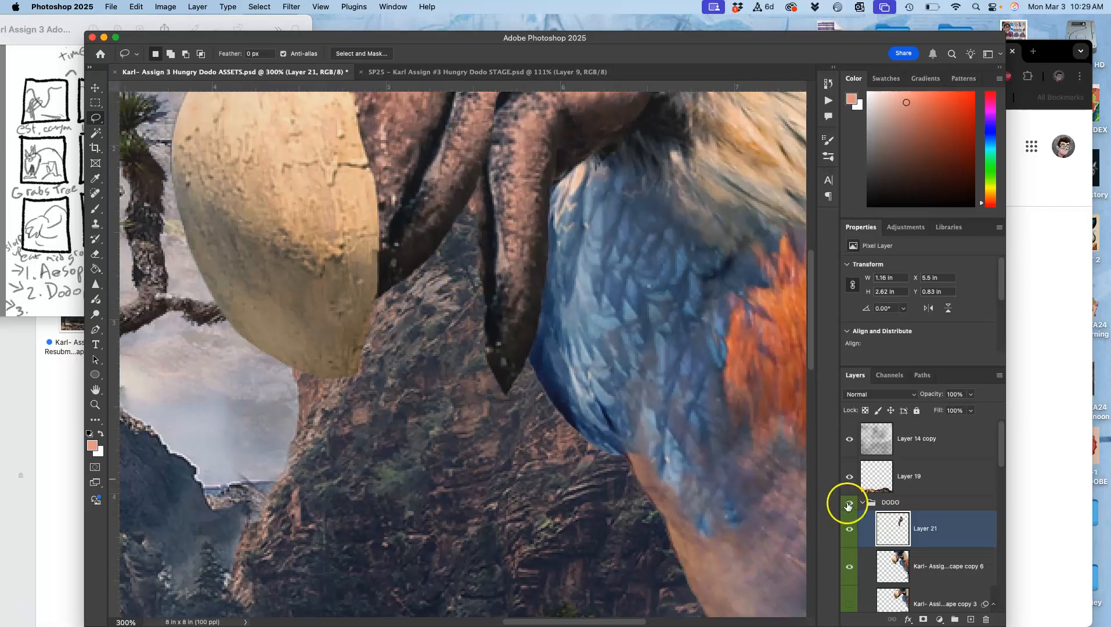
left_click(918, 567)
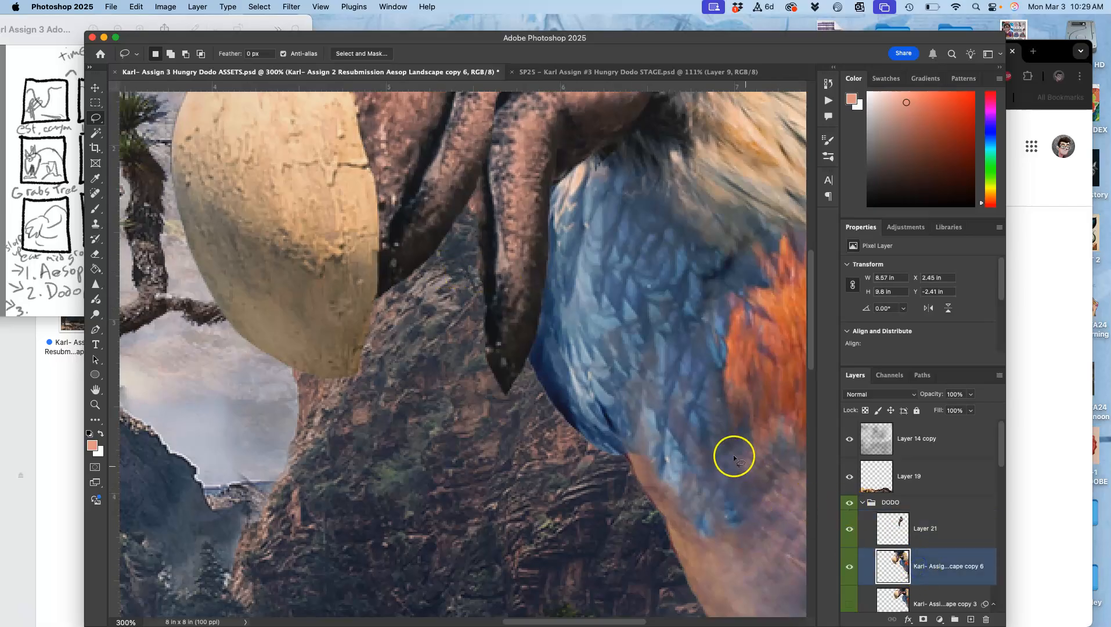
key("super+minus")
key("super+minus")
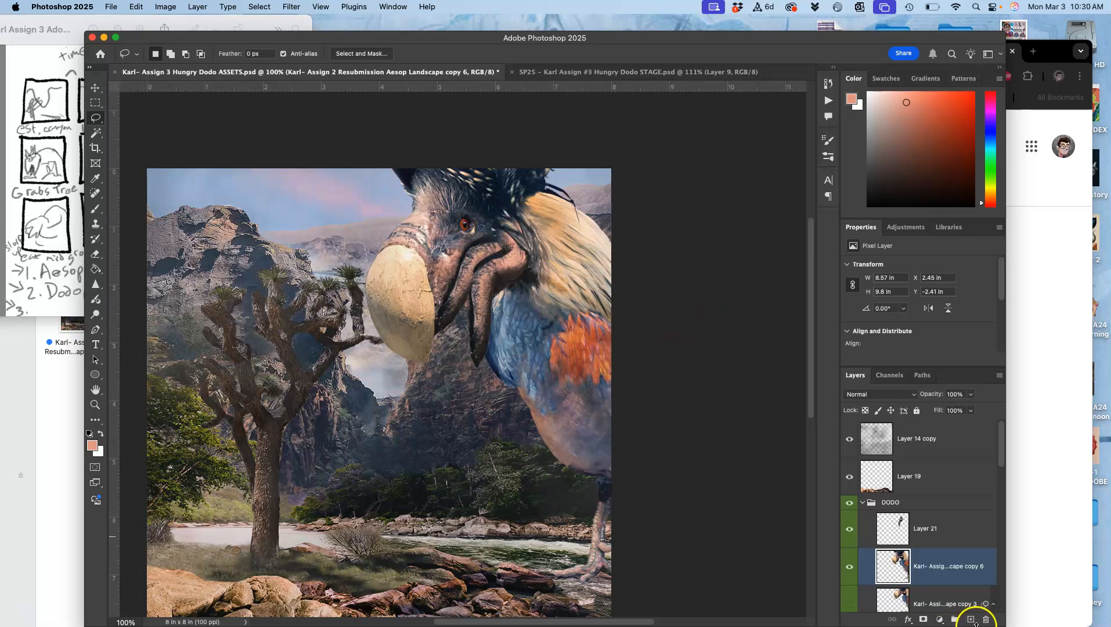
left_click(971, 619)
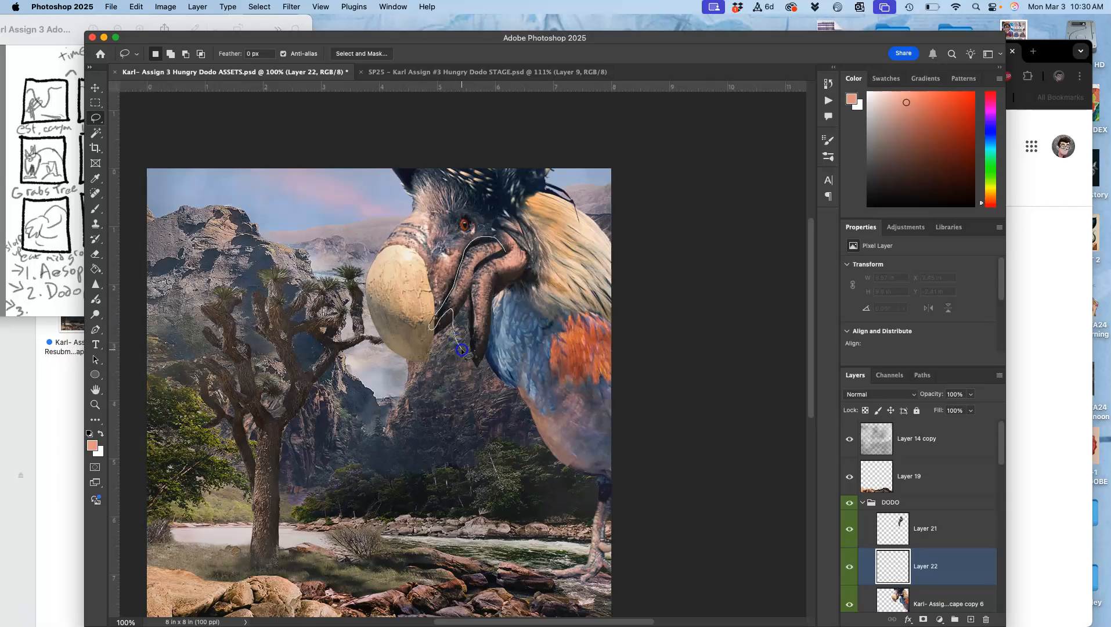
mouse_move(463, 352)
left_mouse_down()
mouse_move(477, 348)
mouse_move(480, 305)
left_mouse_up()
left_click_drag(510, 258, 510, 259)
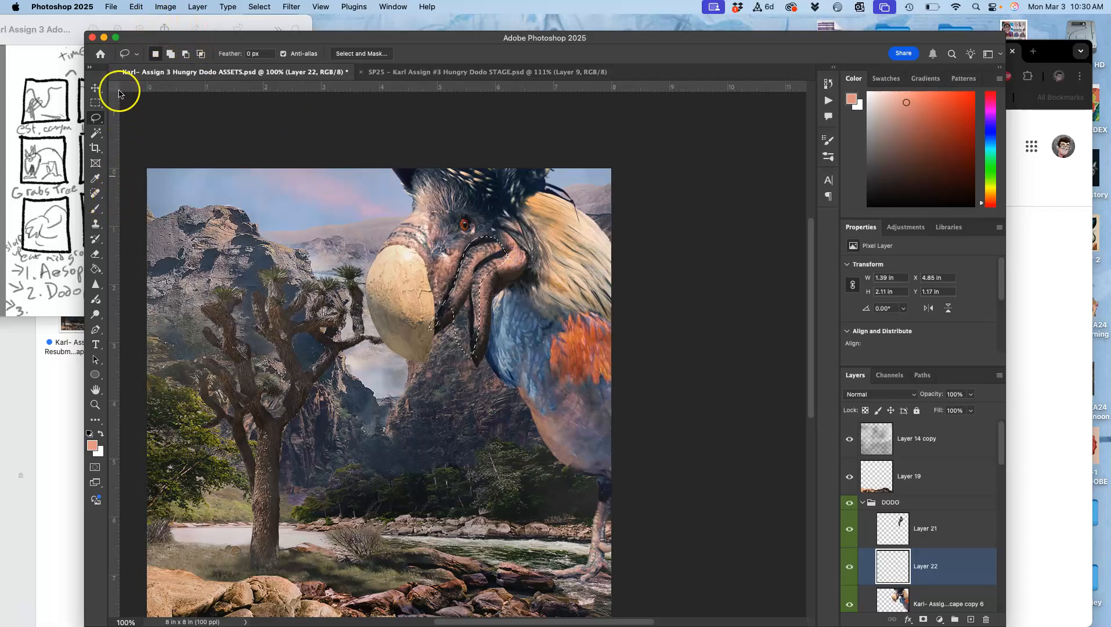
Fill the mouth-interior selection with the magenta colour c42a86 in Normal mode at 100% opacity
left_click(137, 6)
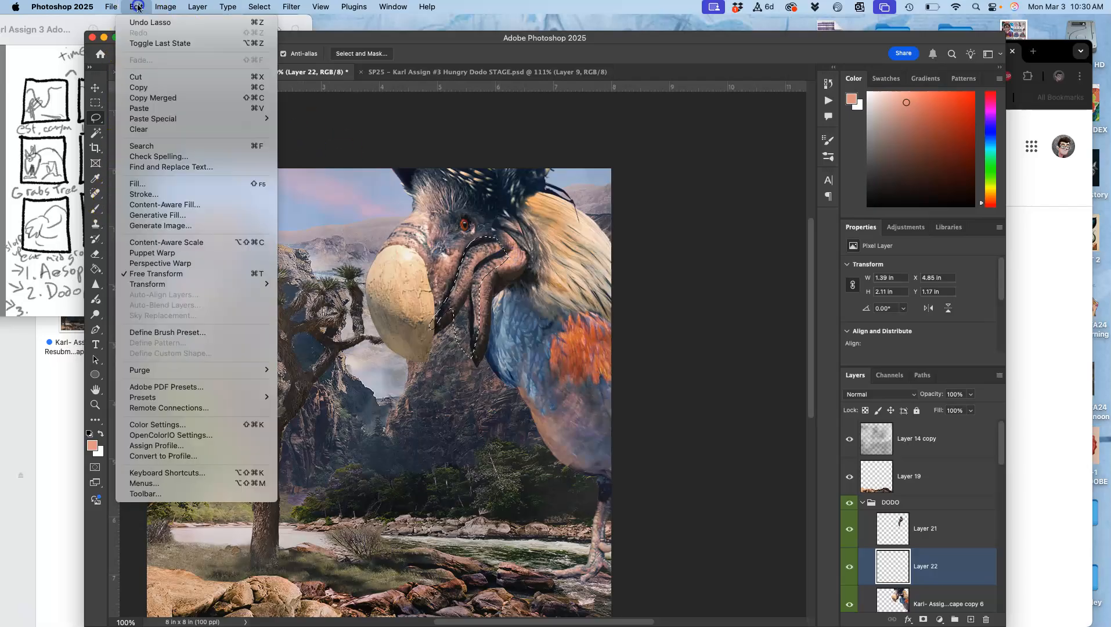
left_click(139, 184)
left_click(482, 248)
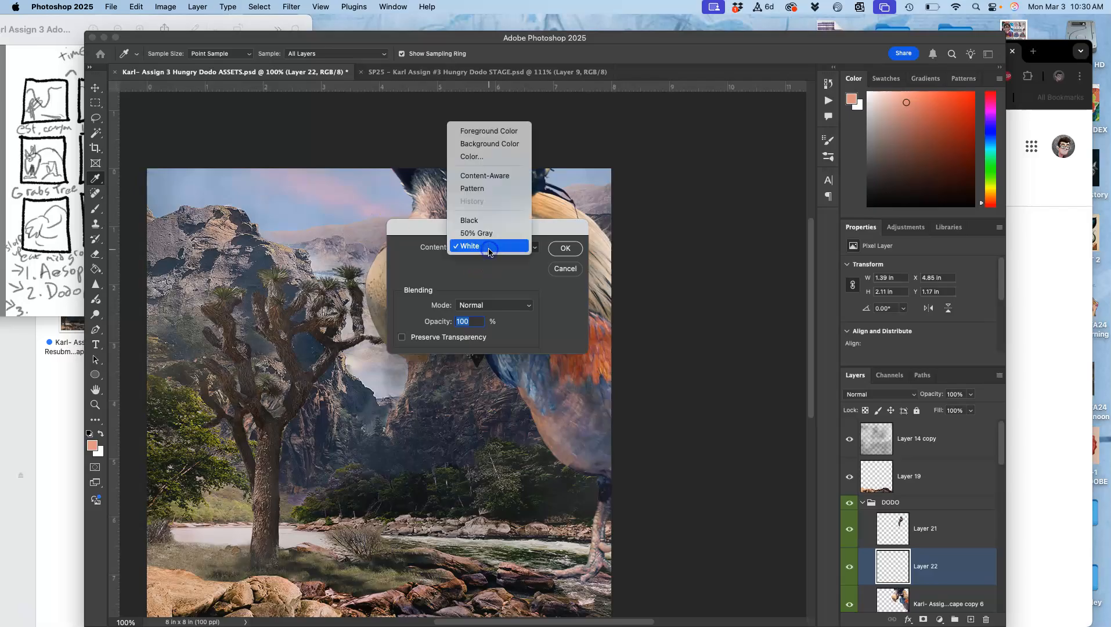
left_click(480, 161)
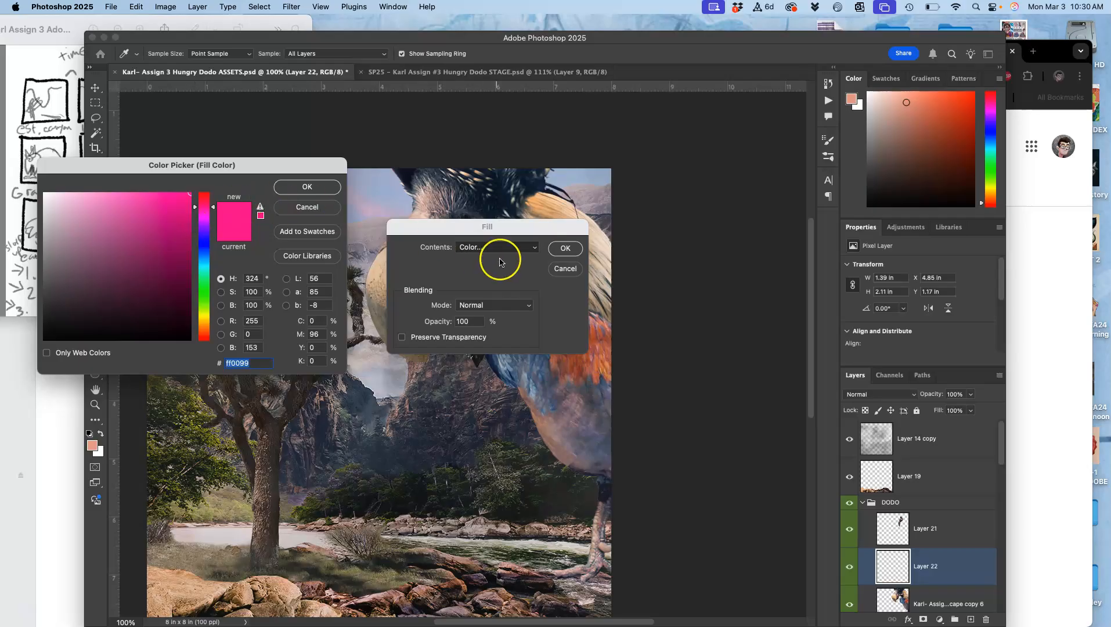
left_click_drag(540, 228, 550, 407)
mouse_move(181, 398)
left_mouse_down()
mouse_move(184, 384)
mouse_move(164, 414)
left_mouse_up()
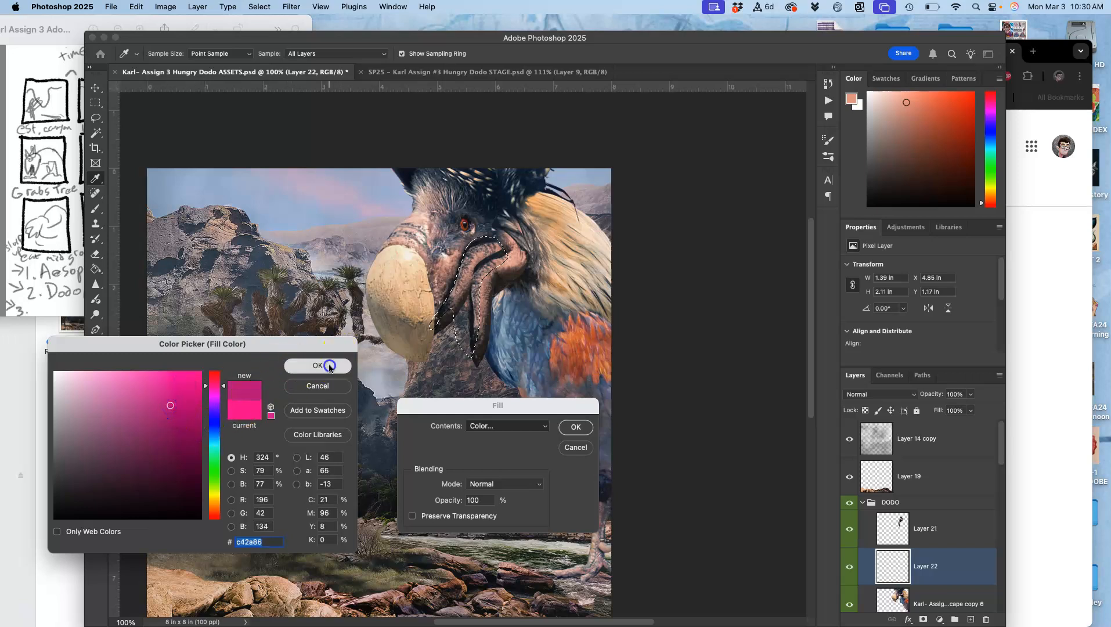
left_click(336, 364)
left_click(578, 427)
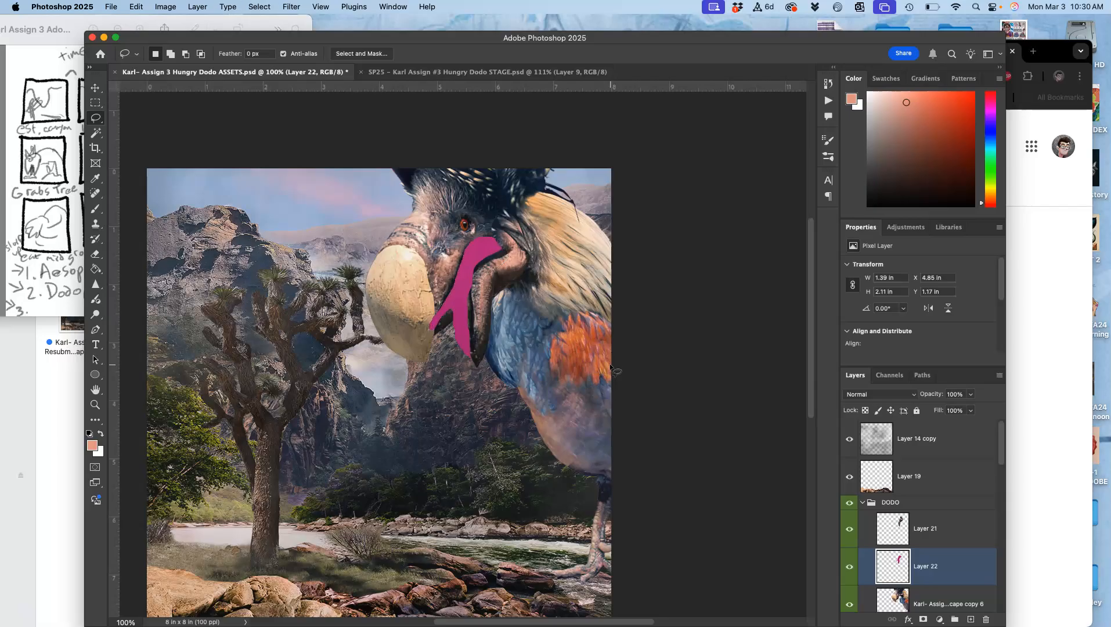
Hide the magenta mouth layer, Layer 22, and make the visible dodo copy 6 the active layer
key("super+plus")
key("super+plus")
scroll(610, 363, "up", 5)
scroll(609, 364, "right", 2)
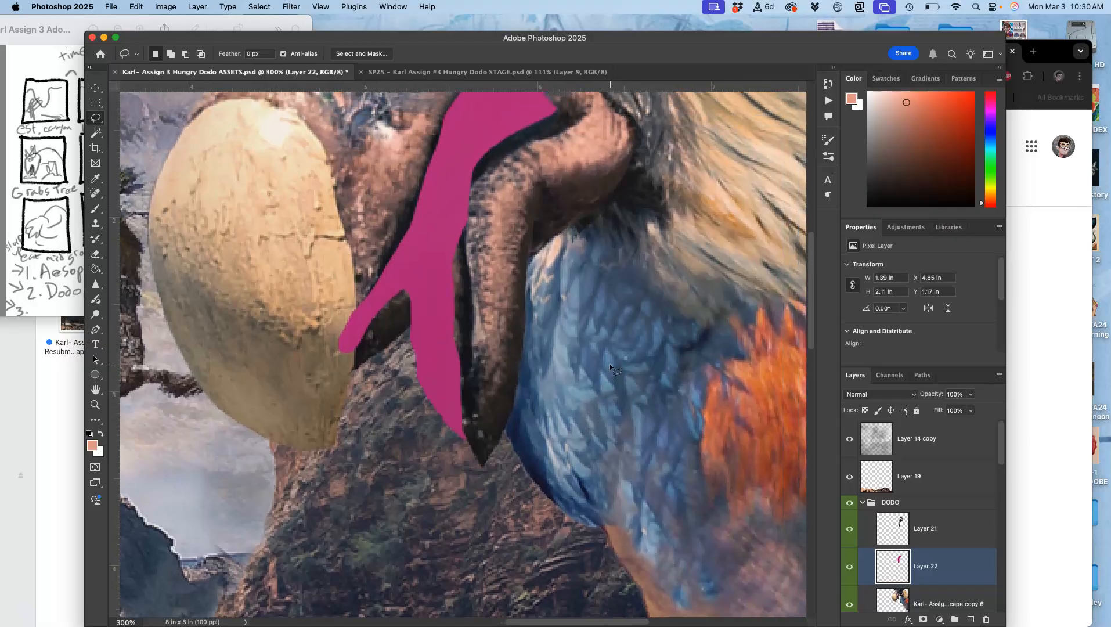
scroll(610, 364, "right", 1)
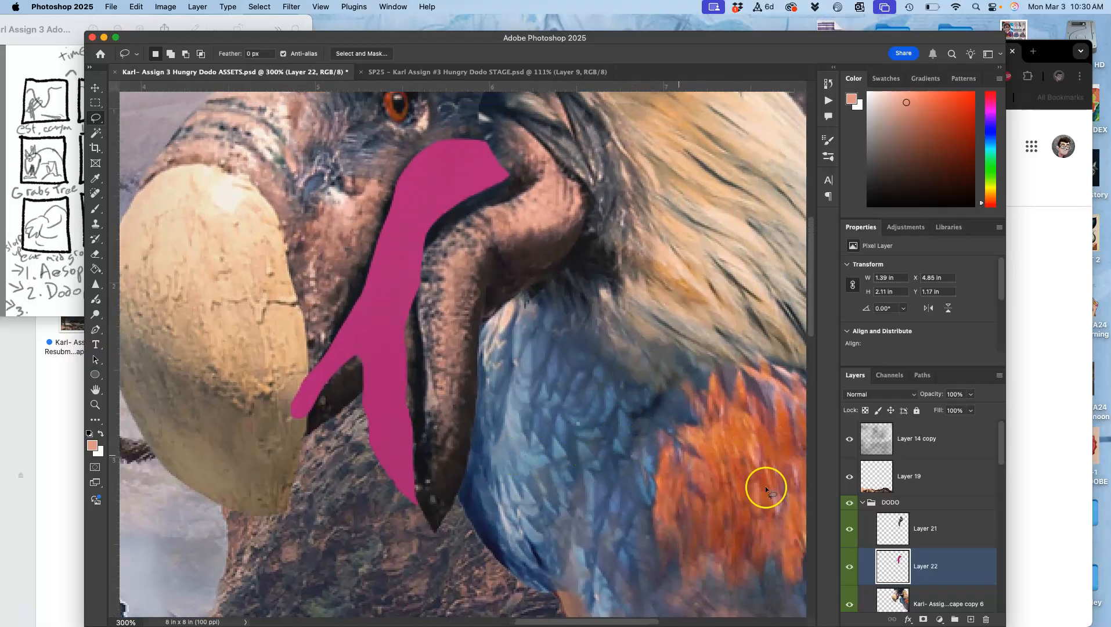
scroll(847, 549, "down", 1)
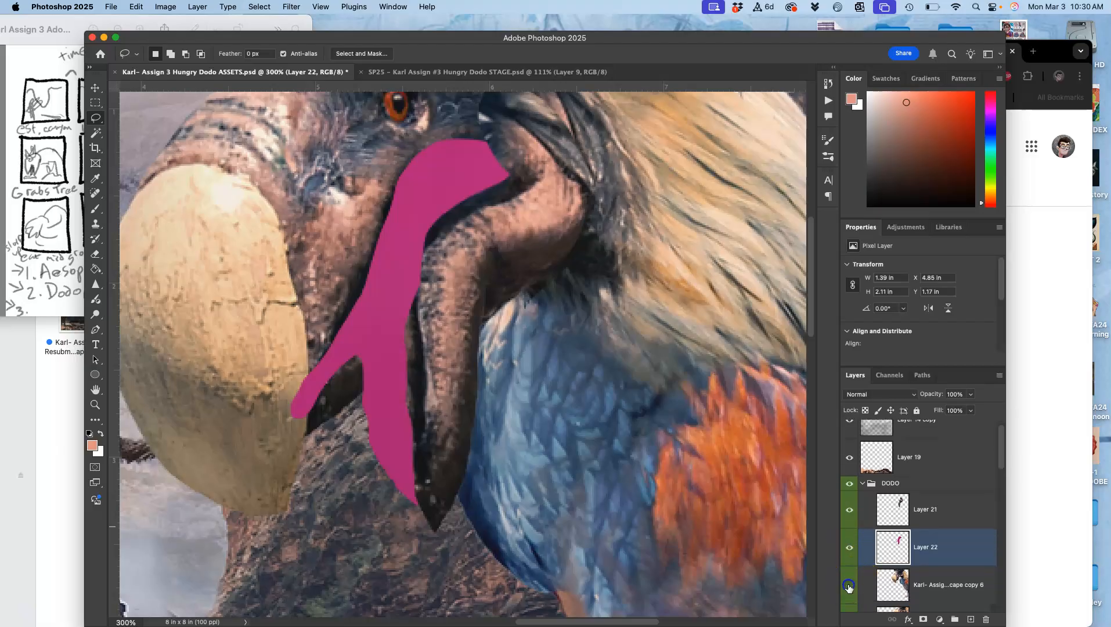
left_click(848, 586)
left_click(849, 548)
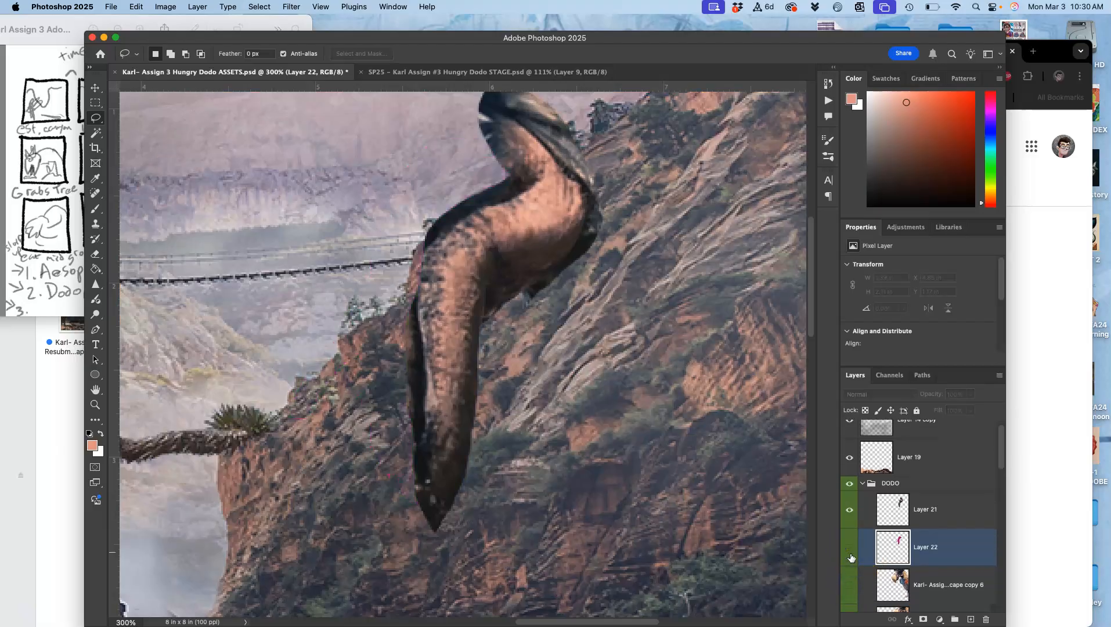
left_click(849, 585)
left_click(925, 585)
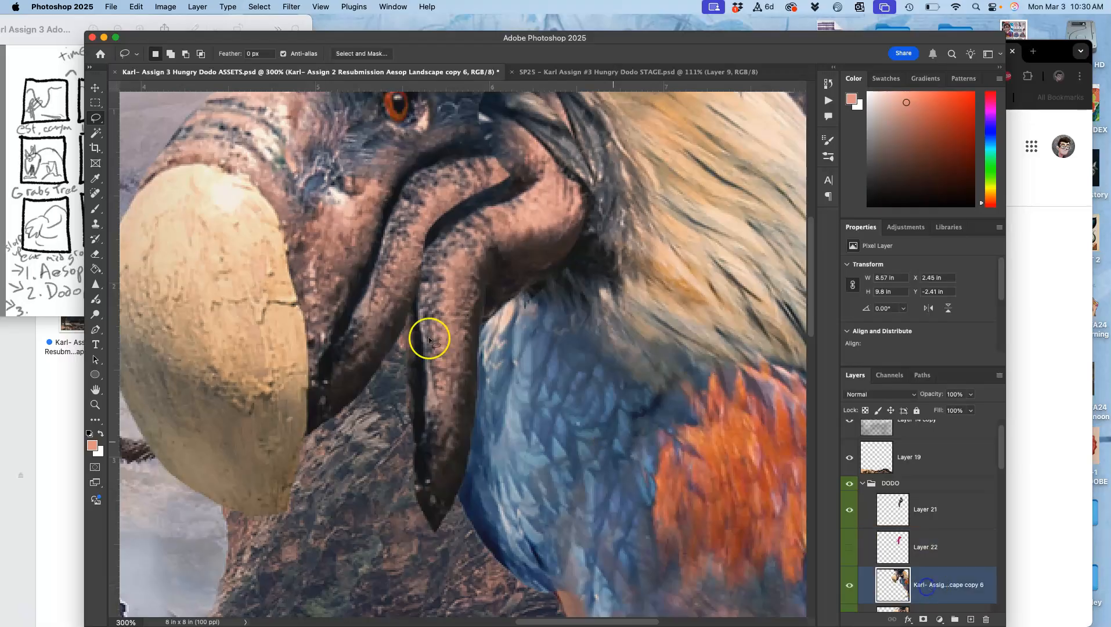
Lasso the original lower jaw on dodo copy 6, starting at the corner of the mouth
left_click(97, 116)
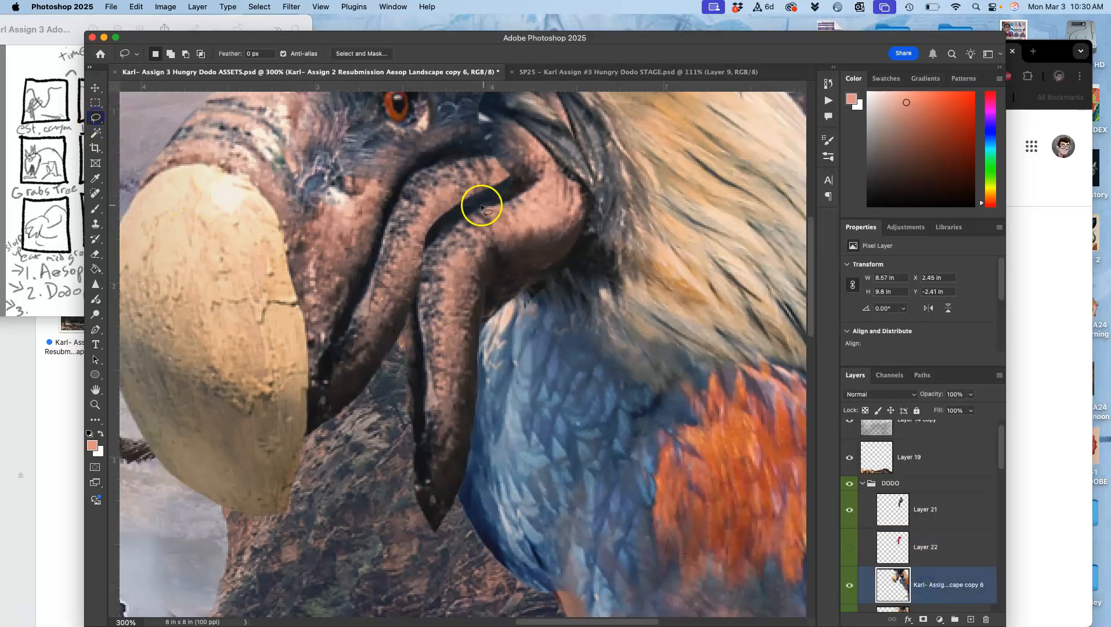
left_click_drag(519, 190, 515, 163)
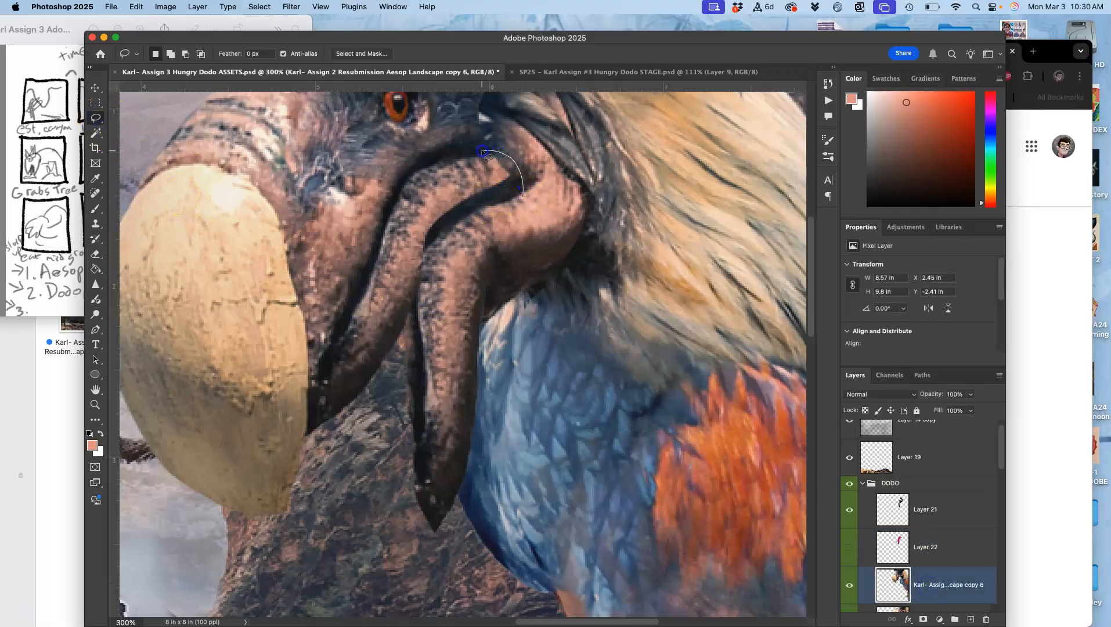